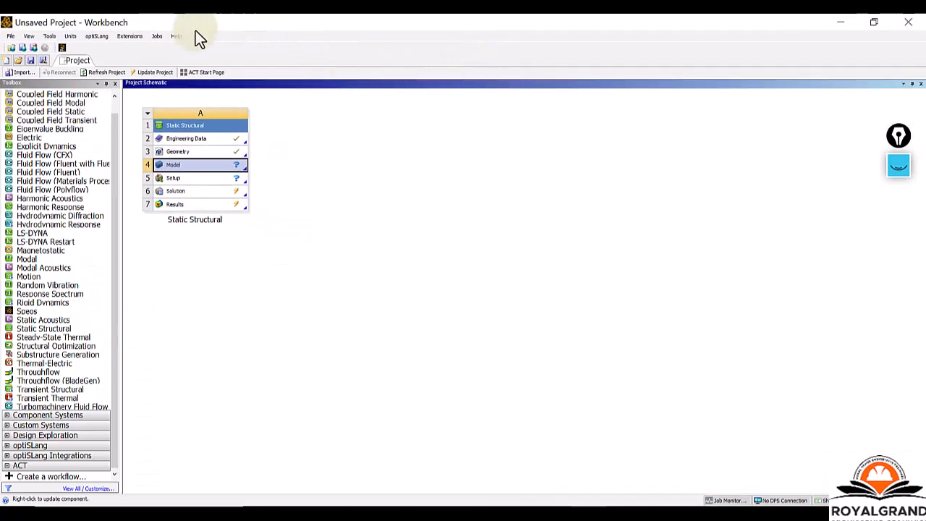
Draw black rectangle annotations around the menu row and around the project toolbar beneath it.
{"action": "left_click", "coordinate": [899, 167]}
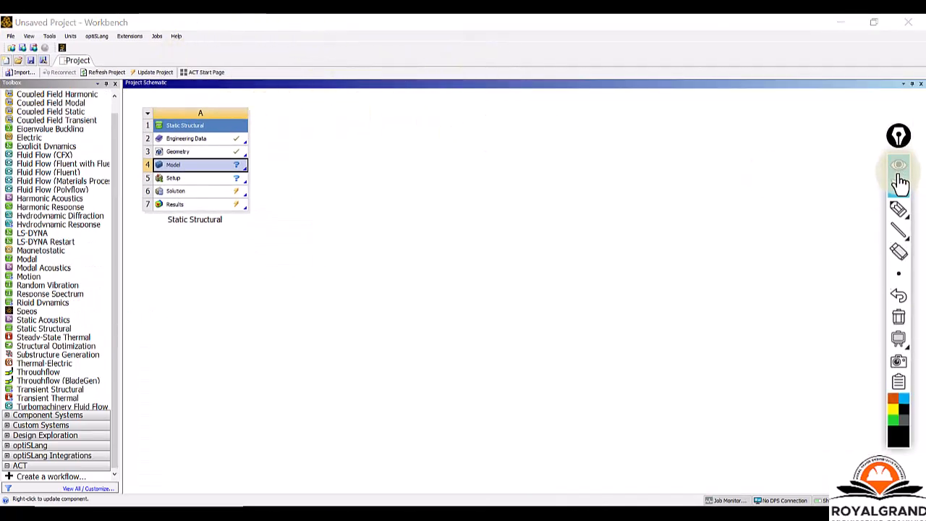
{"action": "left_click", "coordinate": [898, 230]}
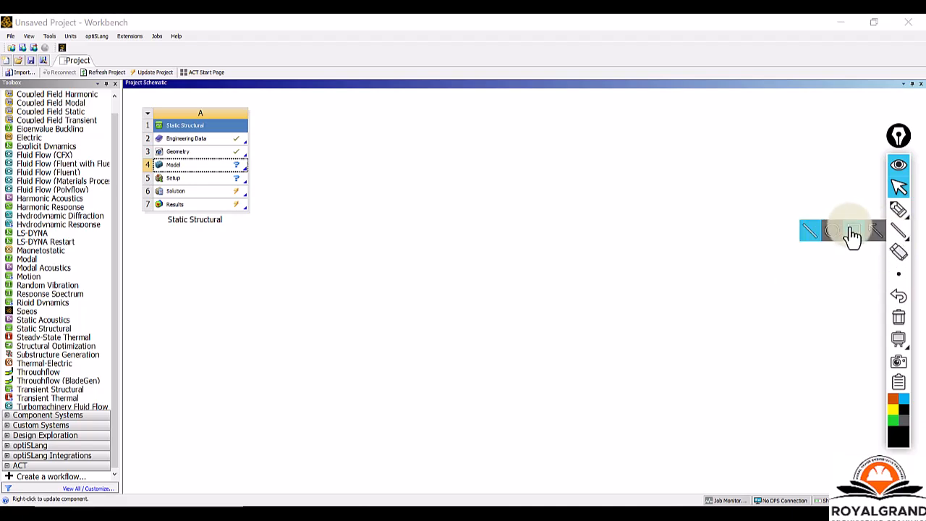
{"action": "left_click", "coordinate": [850, 233]}
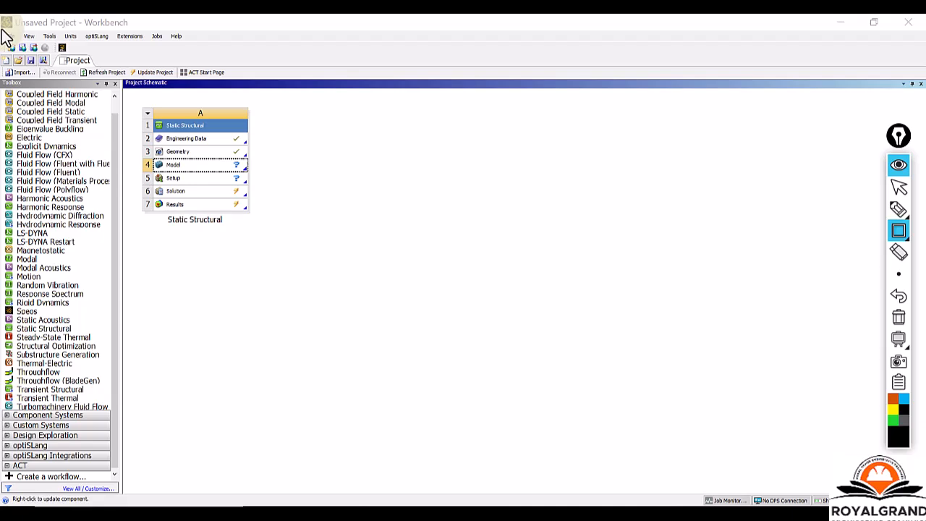
{"action": "mouse_move", "coordinate": [37, 40]}
{"action": "left_mouse_down"}
{"action": "mouse_move", "coordinate": [91, 54]}
{"action": "mouse_move", "coordinate": [250, 54]}
{"action": "left_mouse_up"}
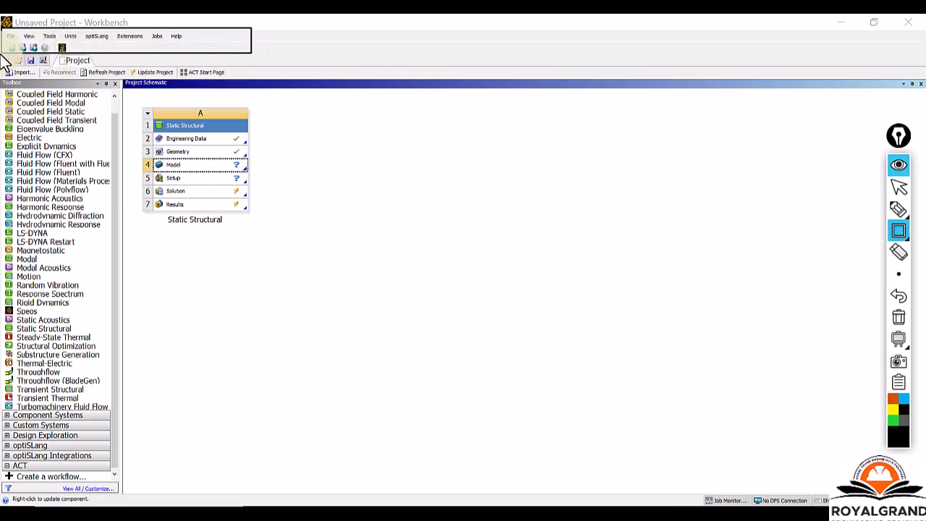
{"action": "mouse_move", "coordinate": [44, 64]}
{"action": "left_mouse_down"}
{"action": "mouse_move", "coordinate": [233, 67]}
{"action": "mouse_move", "coordinate": [261, 80]}
{"action": "left_mouse_up"}
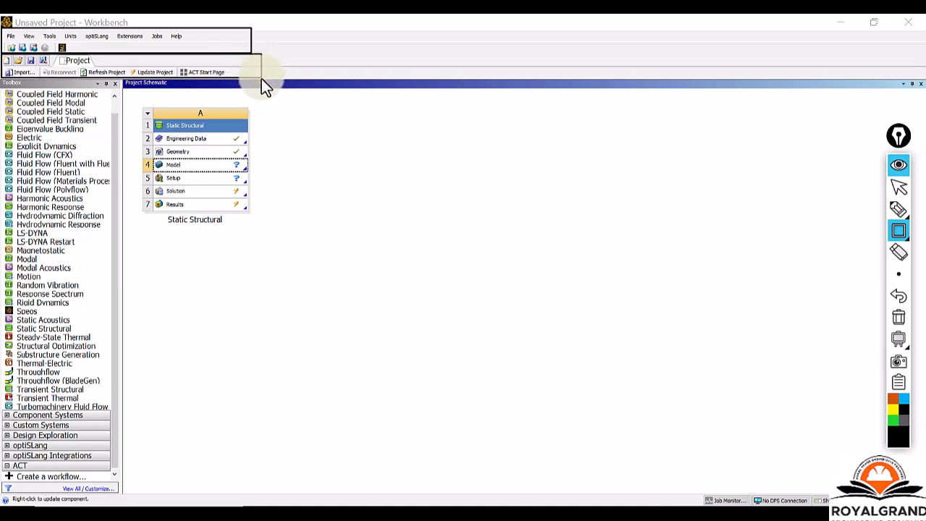
{"action": "left_click", "coordinate": [899, 188]}
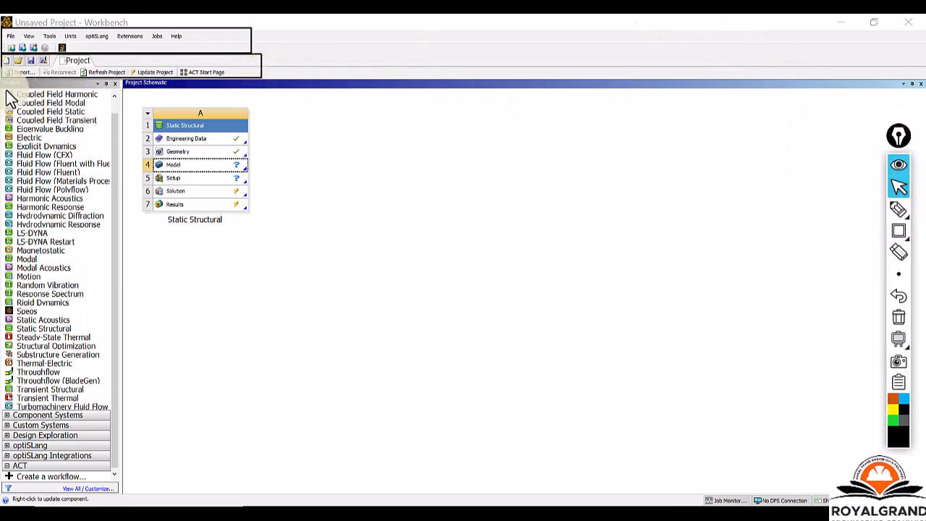
Draw a black rectangle annotation around the list of analysis systems in the Toolbox, and return to normal pointer mode.
{"action": "left_click", "coordinate": [98, 86]}
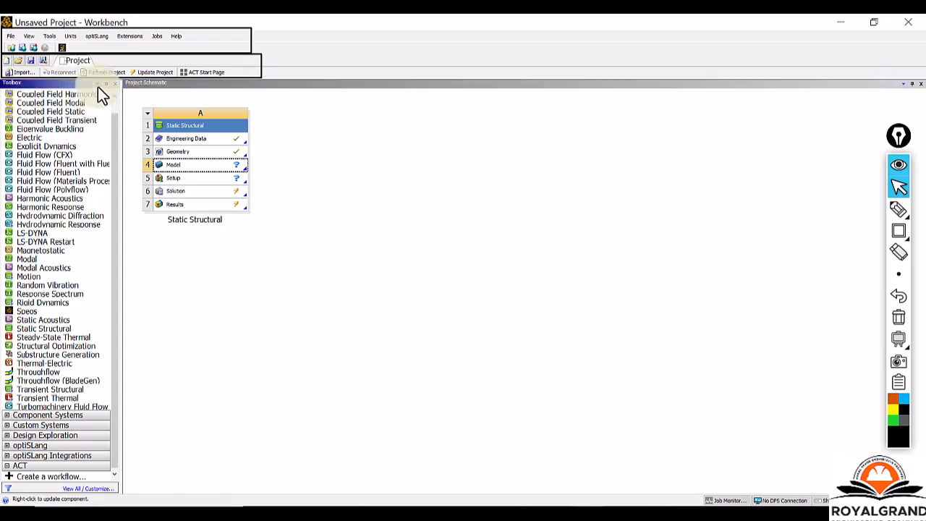
{"action": "left_click", "coordinate": [60, 85]}
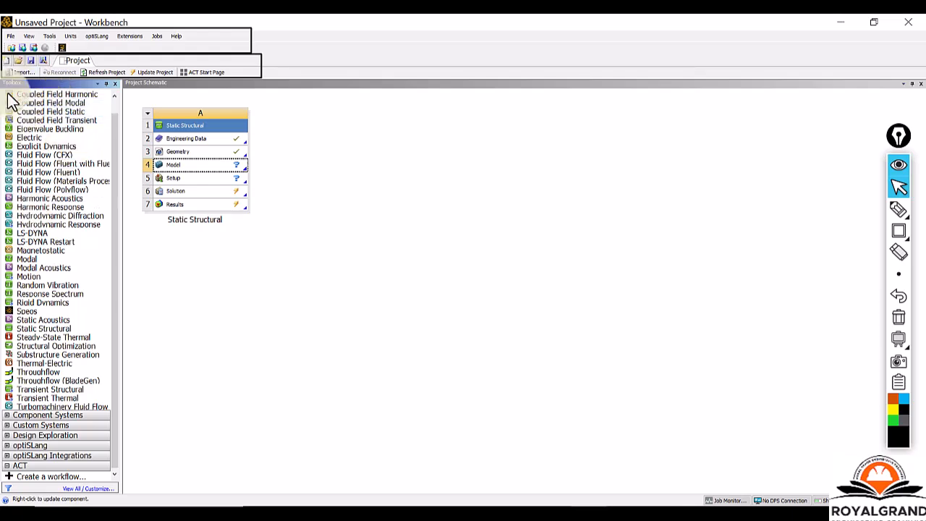
{"action": "mouse_move", "coordinate": [900, 232]}
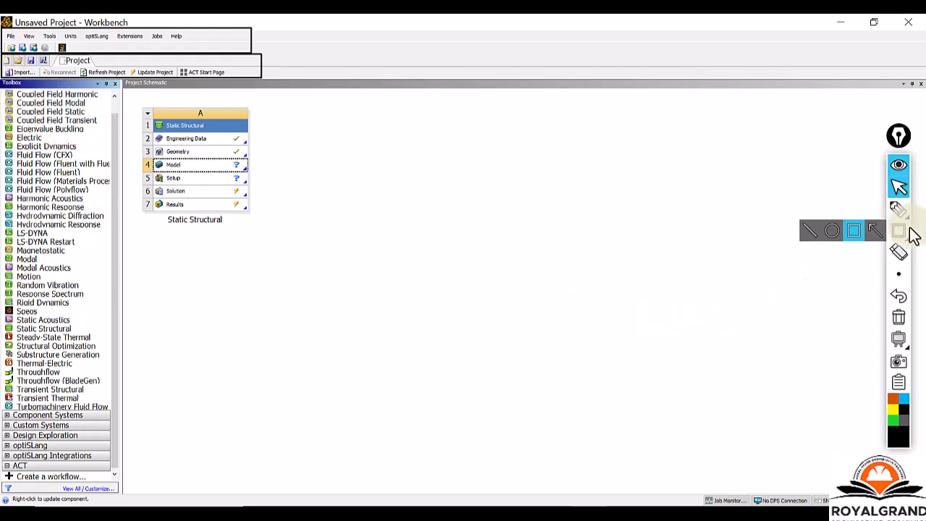
{"action": "left_click", "coordinate": [857, 232]}
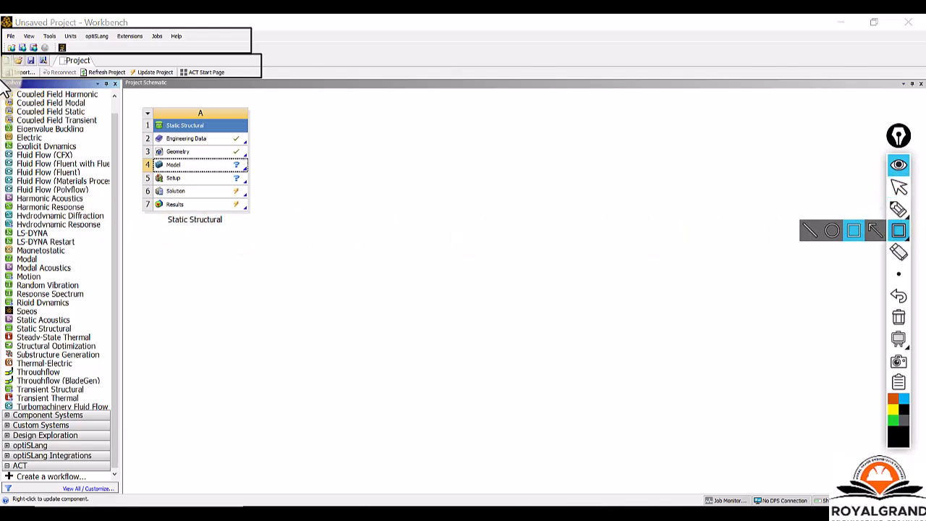
{"action": "mouse_move", "coordinate": [1, 87]}
{"action": "left_mouse_down"}
{"action": "mouse_move", "coordinate": [26, 190]}
{"action": "mouse_move", "coordinate": [102, 345]}
{"action": "mouse_move", "coordinate": [112, 412]}
{"action": "left_mouse_up"}
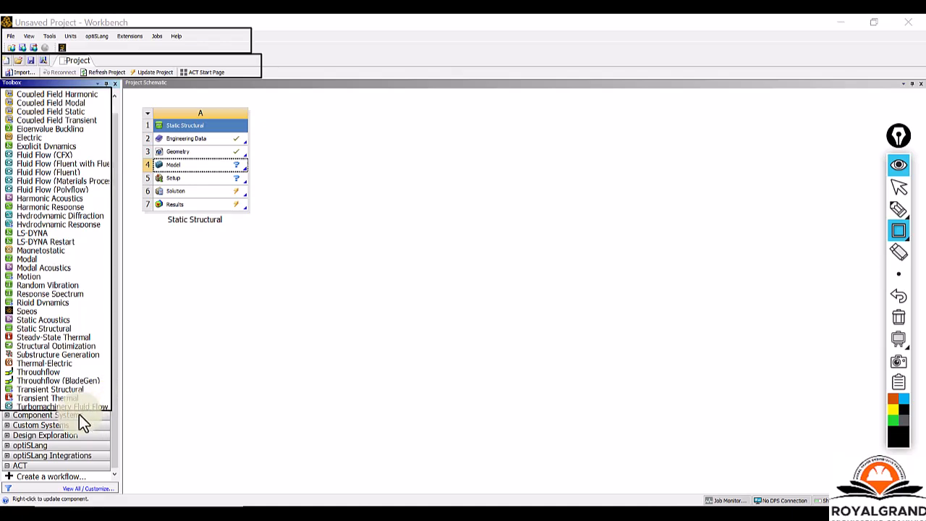
{"action": "left_click", "coordinate": [900, 208]}
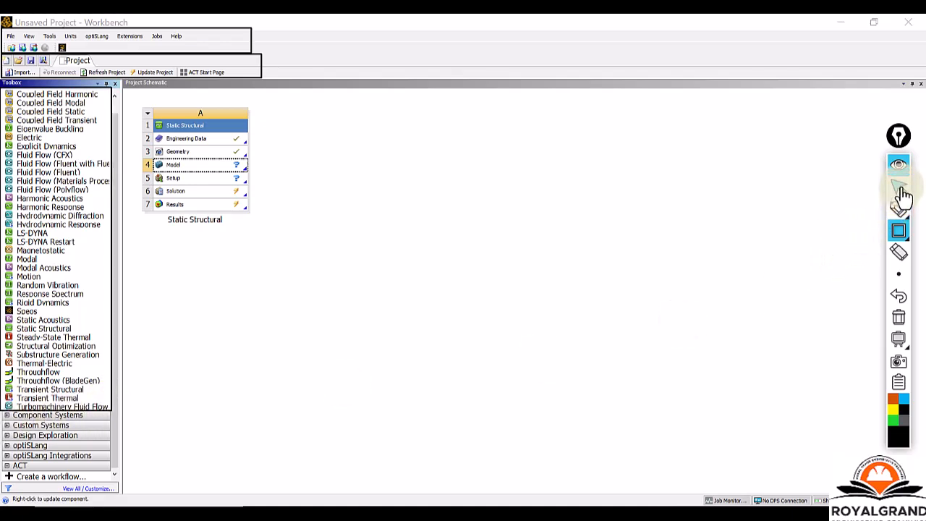
{"action": "left_click", "coordinate": [899, 188]}
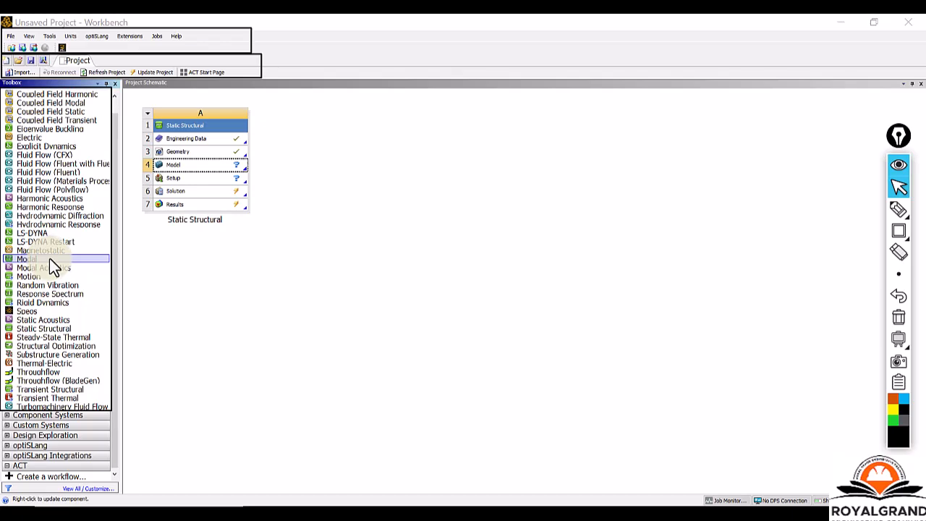
{"action": "scroll", "coordinate": [44, 230], "scroll_direction": "up", "scroll_amount": 1}
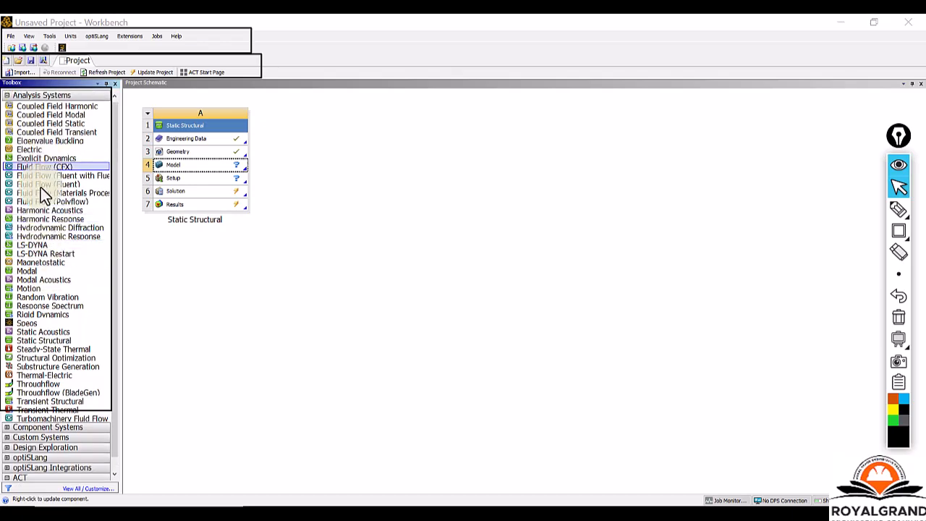
{"action": "scroll", "coordinate": [32, 260], "scroll_direction": "down", "scroll_amount": 1}
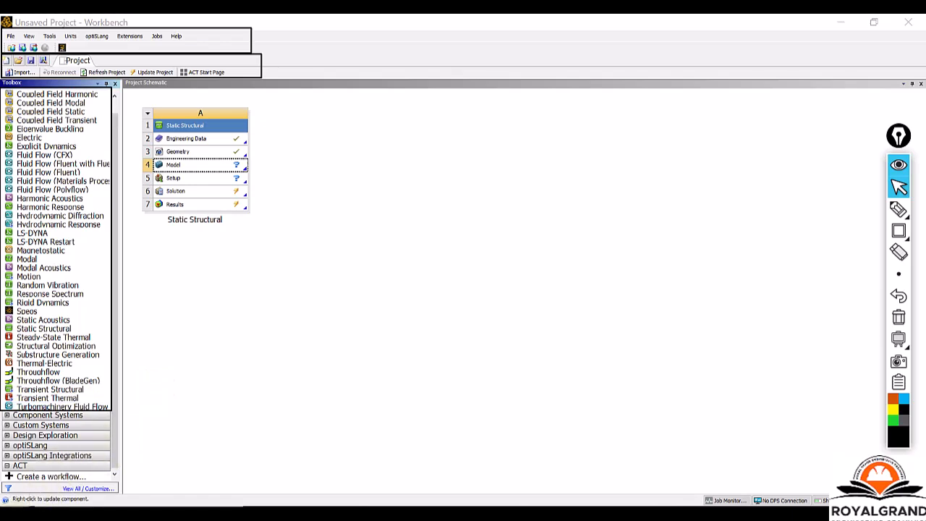
Browse the installed Ansys 2023 R1 programs in the Windows application list, and return to the Workbench project.
{"action": "left_click", "coordinate": [15, 506]}
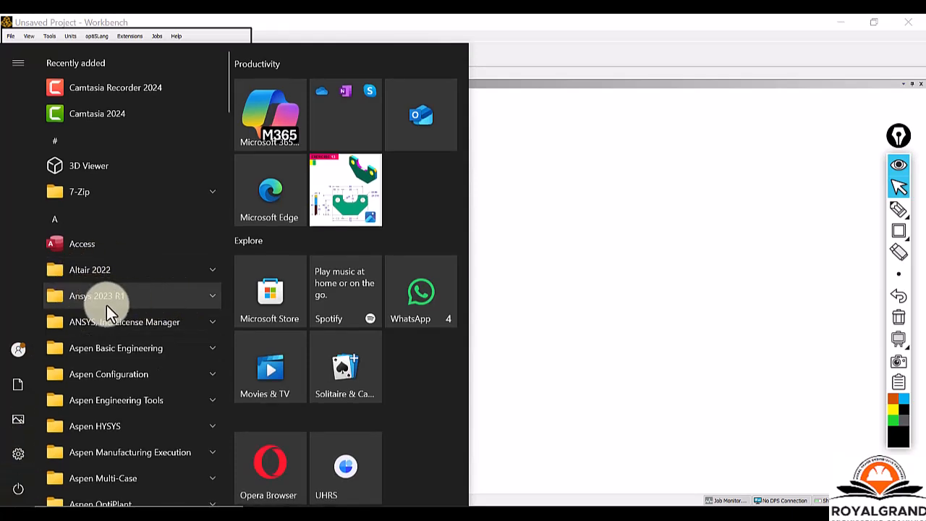
{"action": "left_click", "coordinate": [175, 297]}
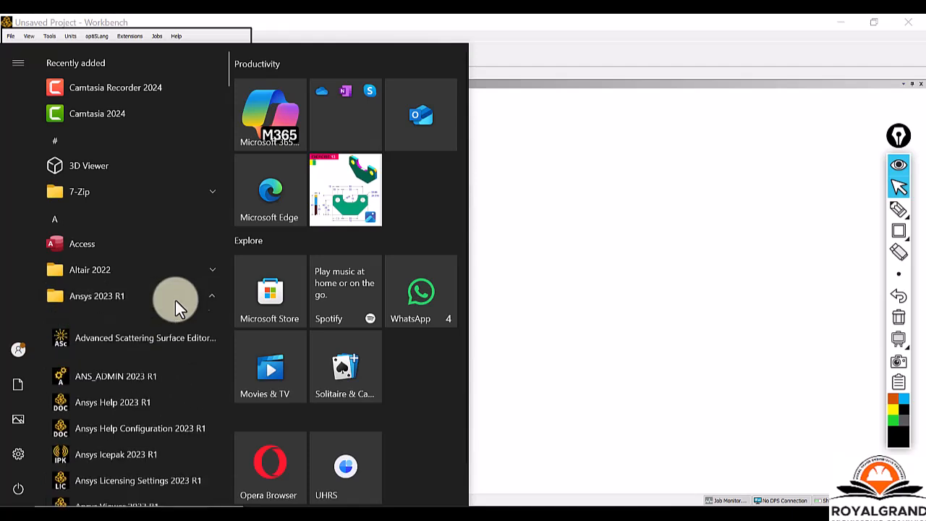
{"action": "scroll", "coordinate": [172, 307], "scroll_direction": "down", "scroll_amount": 3}
{"action": "scroll", "coordinate": [165, 333], "scroll_direction": "down", "scroll_amount": 5}
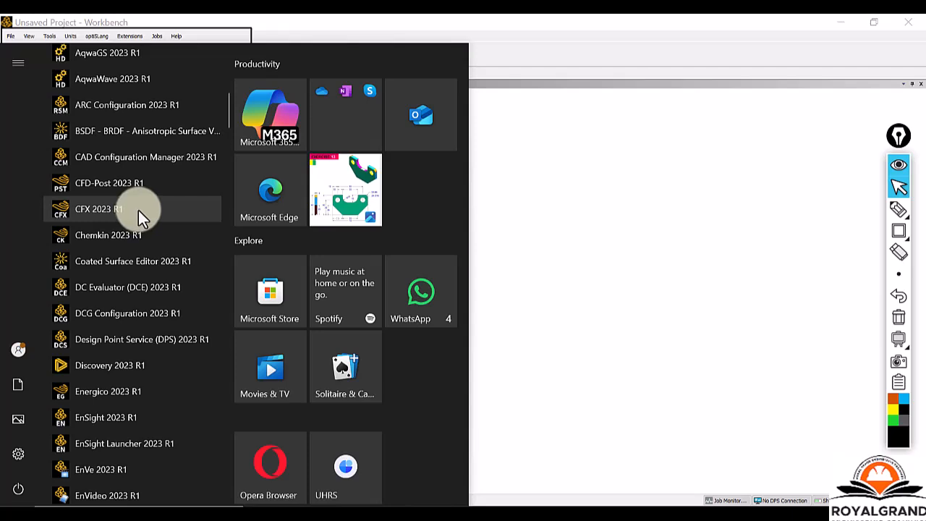
{"action": "scroll", "coordinate": [135, 217], "scroll_direction": "down", "scroll_amount": 4}
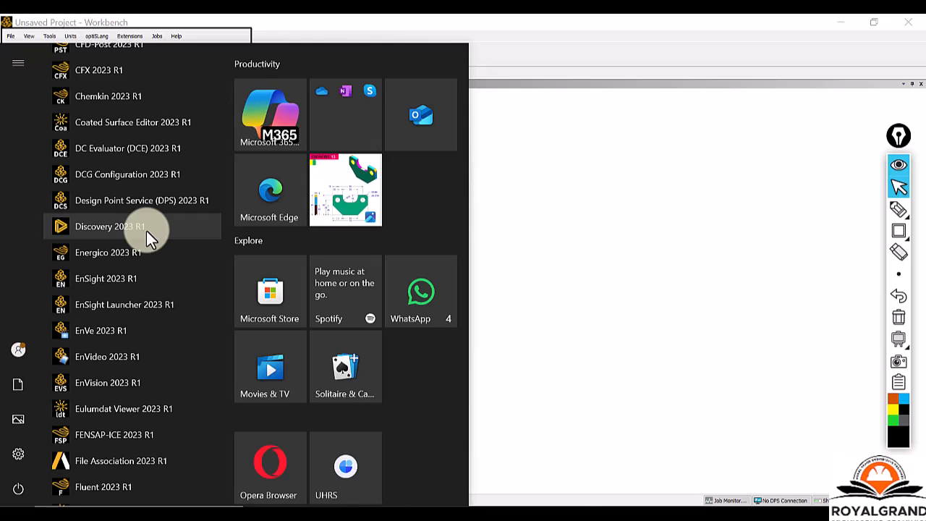
{"action": "scroll", "coordinate": [108, 327], "scroll_direction": "down", "scroll_amount": 2}
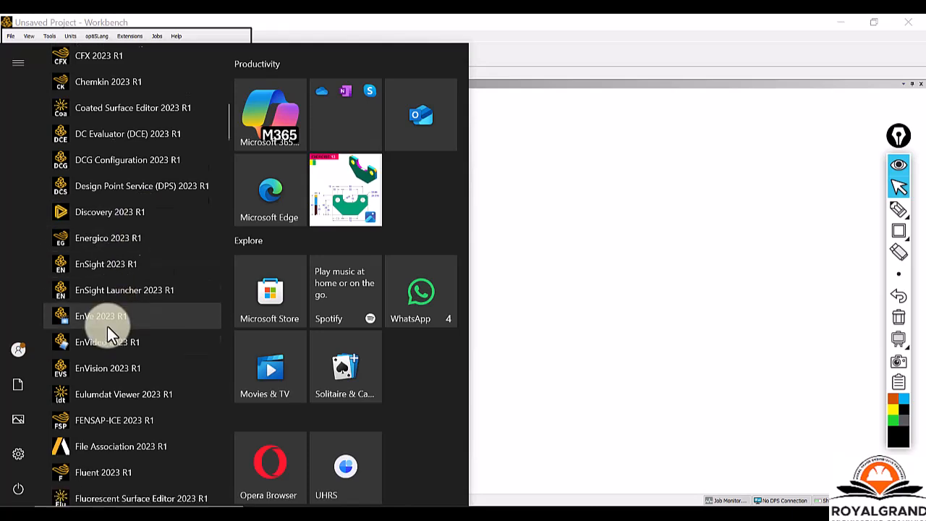
{"action": "scroll", "coordinate": [107, 328], "scroll_direction": "down", "scroll_amount": 1}
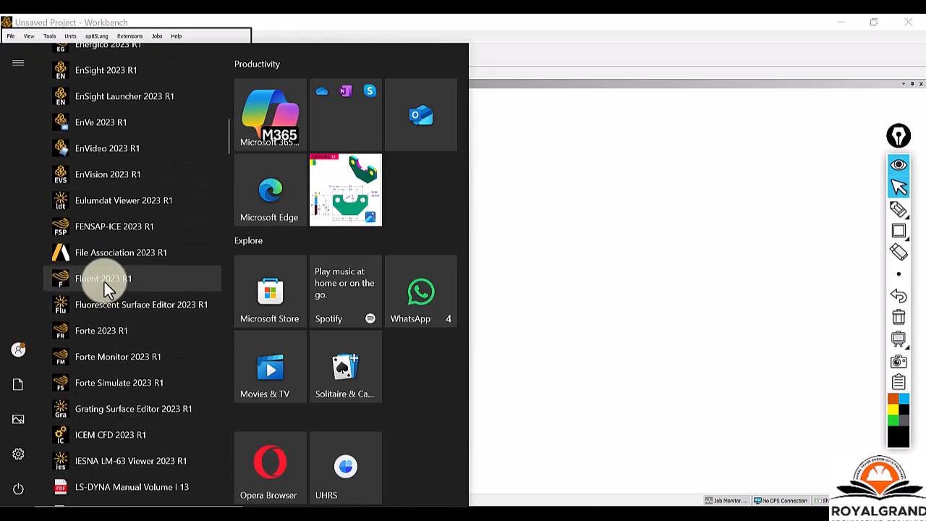
{"action": "scroll", "coordinate": [132, 304], "scroll_direction": "down", "scroll_amount": 5}
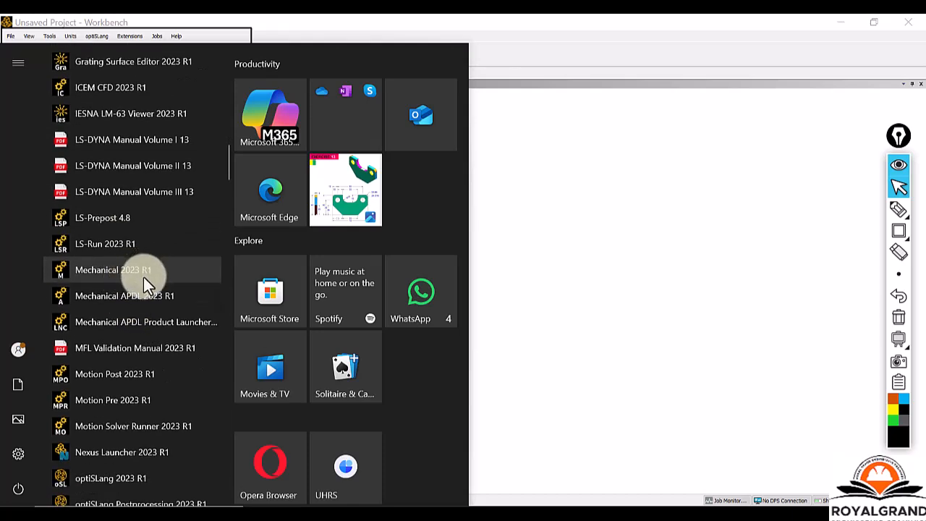
{"action": "scroll", "coordinate": [139, 298], "scroll_direction": "down", "scroll_amount": 3}
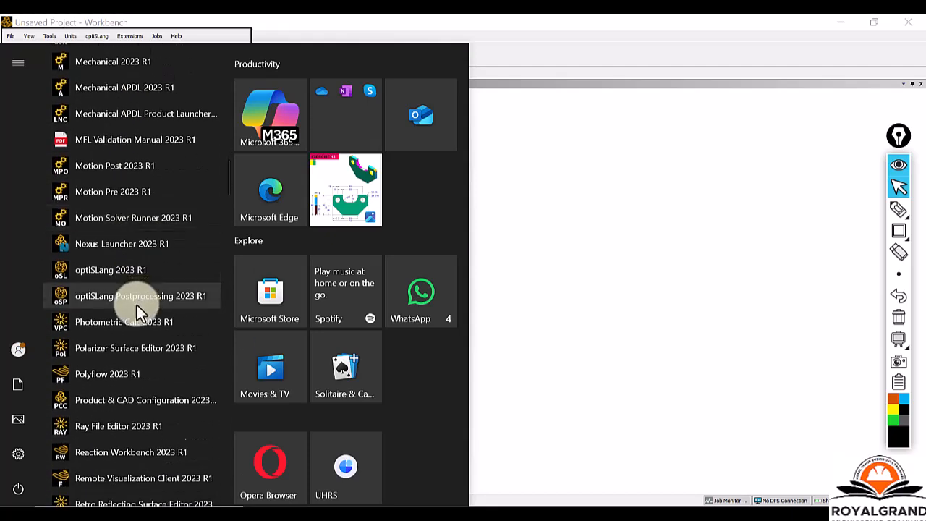
{"action": "scroll", "coordinate": [137, 303], "scroll_direction": "down", "scroll_amount": 3}
{"action": "scroll", "coordinate": [131, 322], "scroll_direction": "down", "scroll_amount": 5}
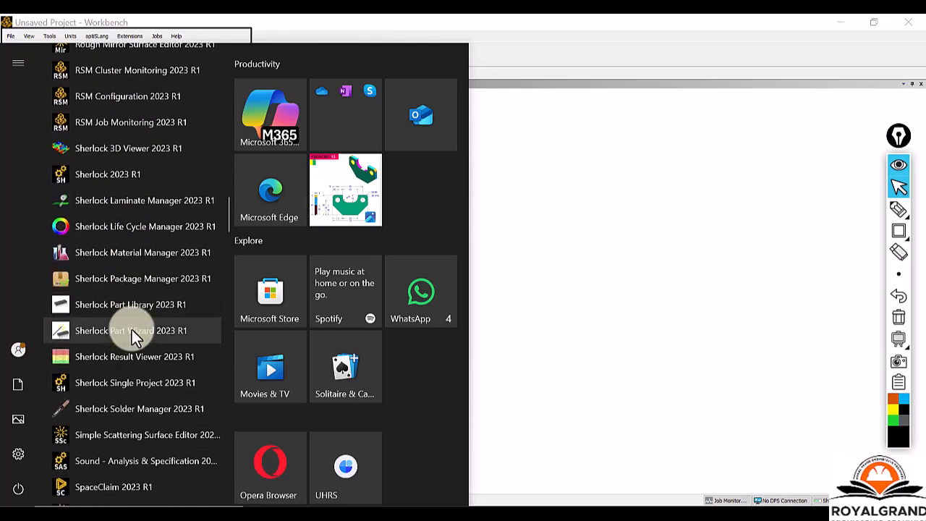
{"action": "scroll", "coordinate": [131, 329], "scroll_direction": "down", "scroll_amount": 3}
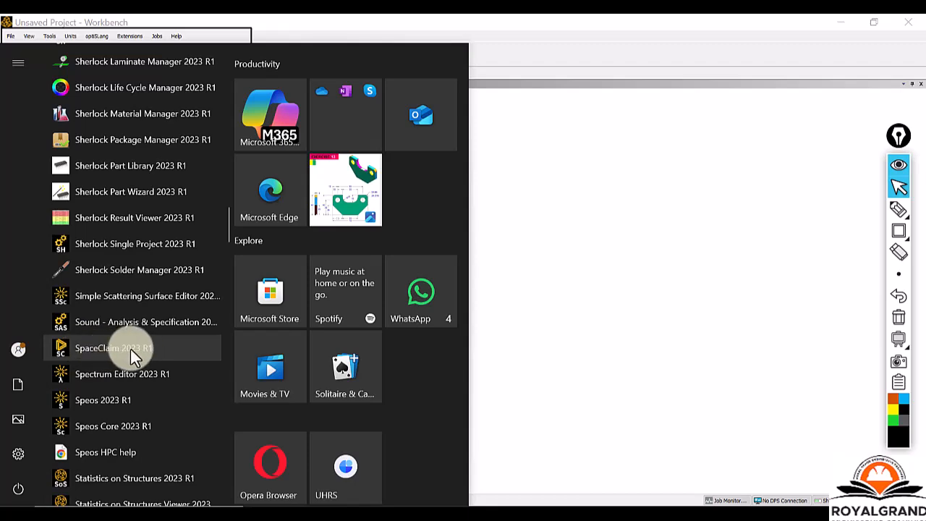
{"action": "scroll", "coordinate": [124, 384], "scroll_direction": "down", "scroll_amount": 7}
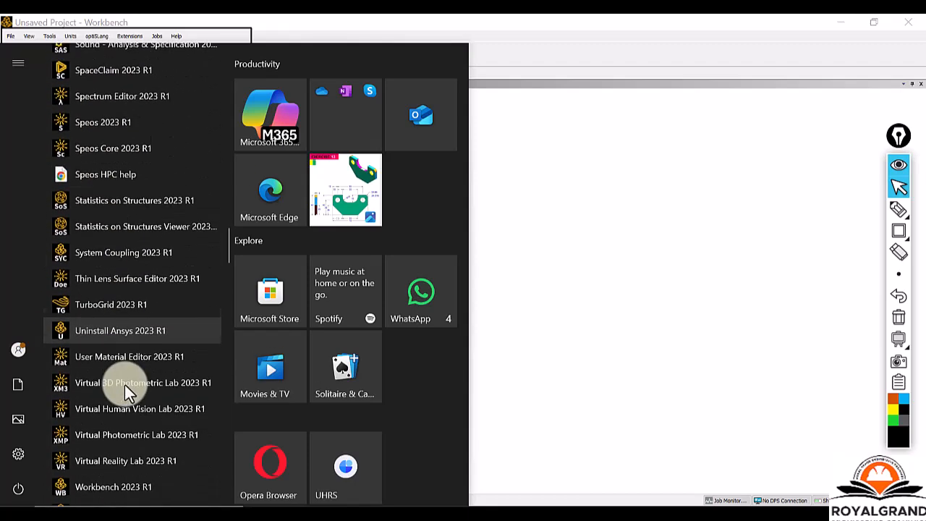
{"action": "scroll", "coordinate": [125, 381], "scroll_direction": "up", "scroll_amount": 2}
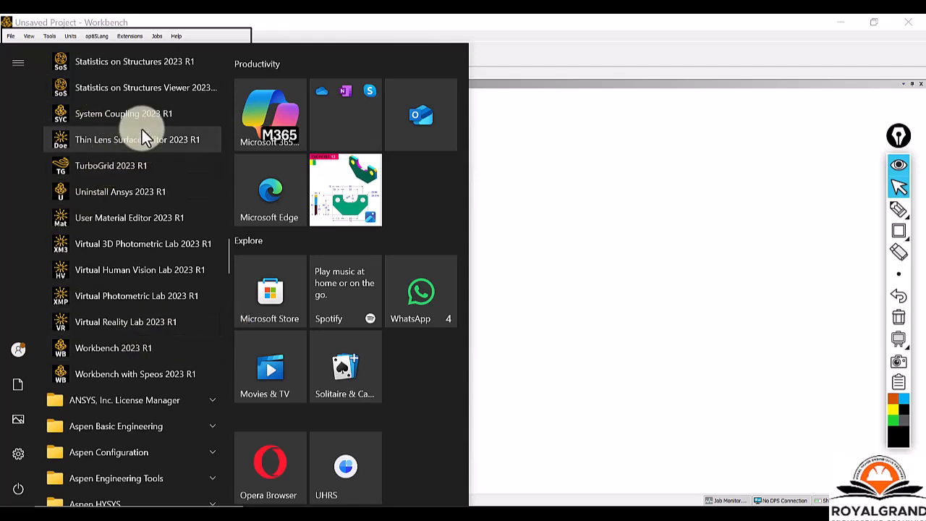
{"action": "left_click", "coordinate": [536, 317]}
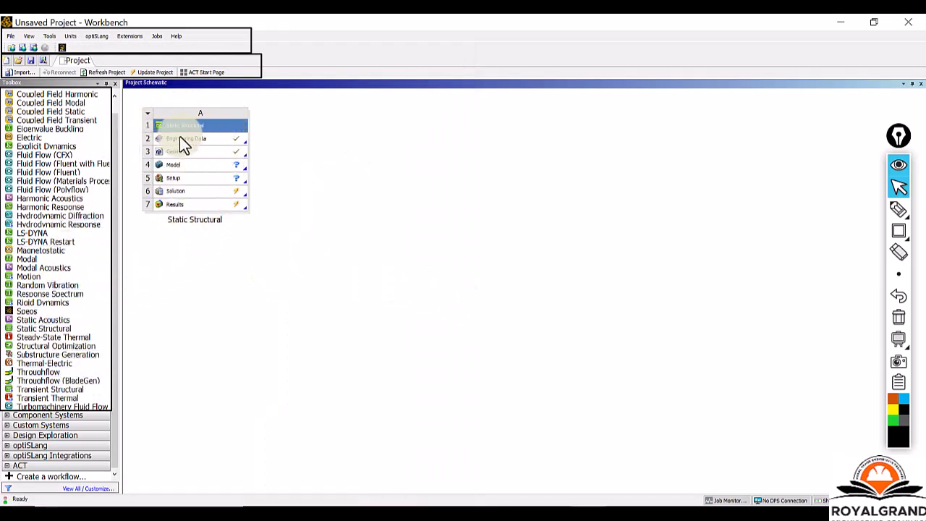
Clear all the rectangle annotations from the screen.
{"action": "left_click", "coordinate": [898, 319]}
{"action": "left_click", "coordinate": [899, 322]}
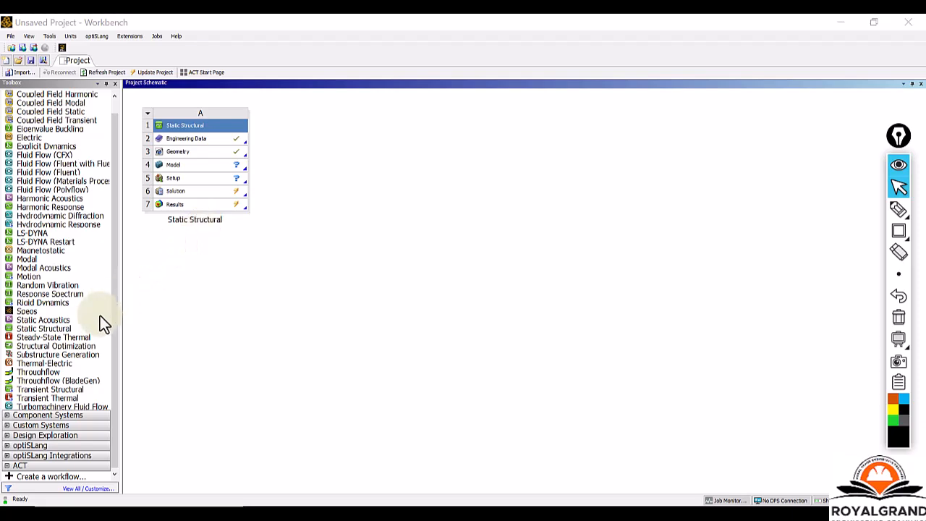
Add two standalone Static Structural systems, B and C, beside system A in the Project Schematic.
{"action": "left_click", "coordinate": [115, 306]}
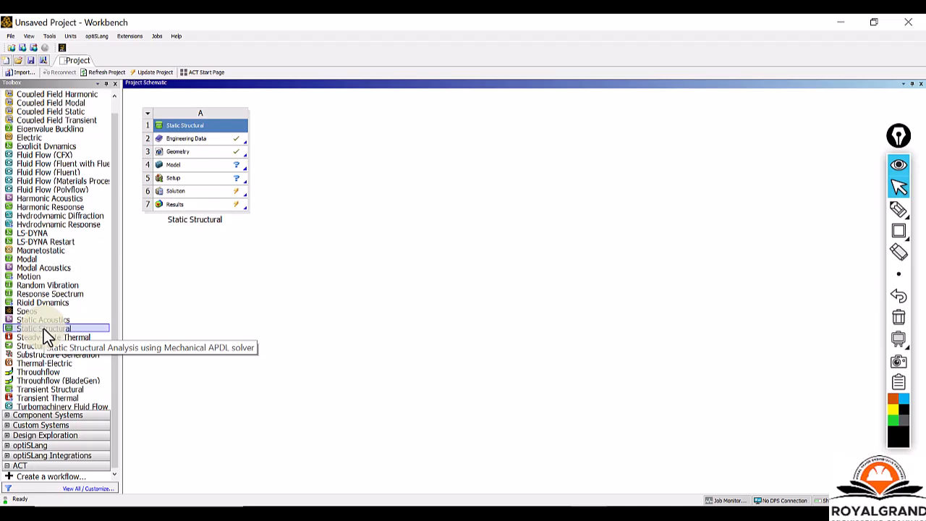
{"action": "left_click_drag", "start_coordinate": [43, 328], "coordinate": [311, 141]}
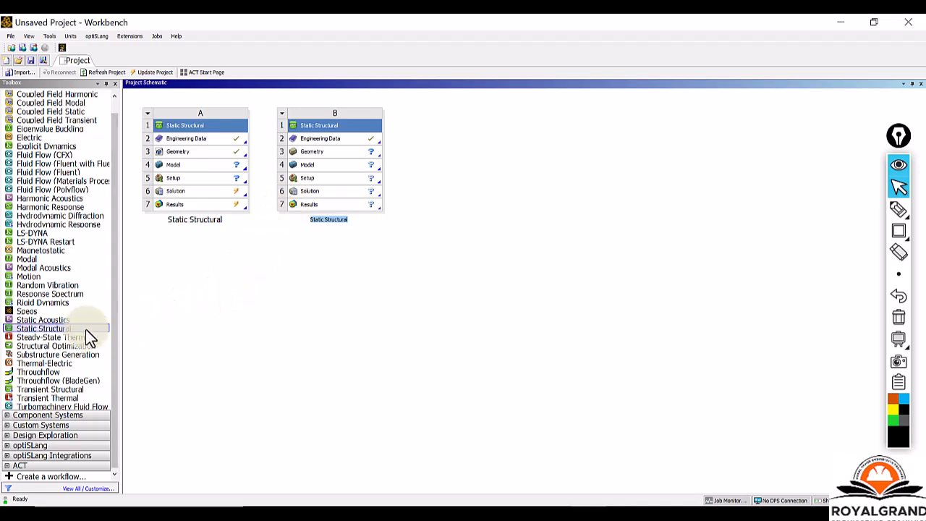
{"action": "left_click_drag", "start_coordinate": [60, 328], "coordinate": [467, 165]}
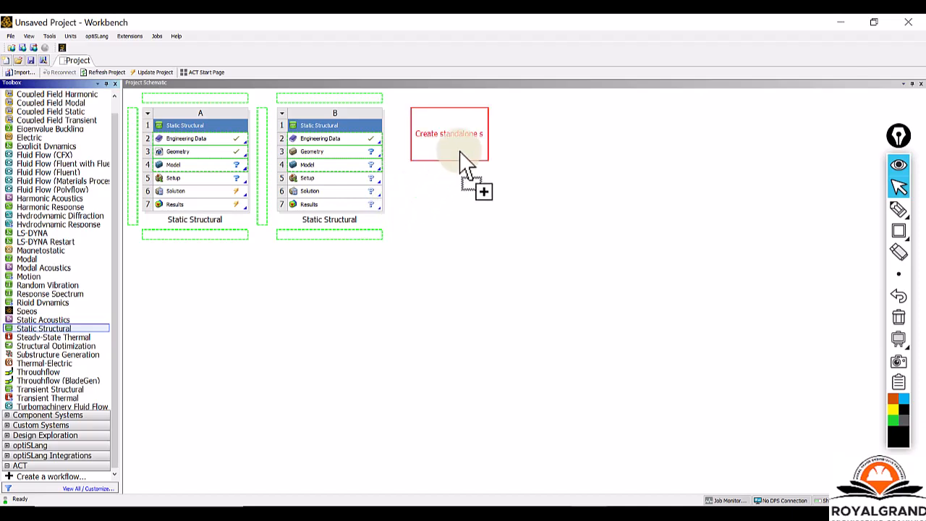
{"action": "left_click_drag", "start_coordinate": [467, 164], "coordinate": [452, 144]}
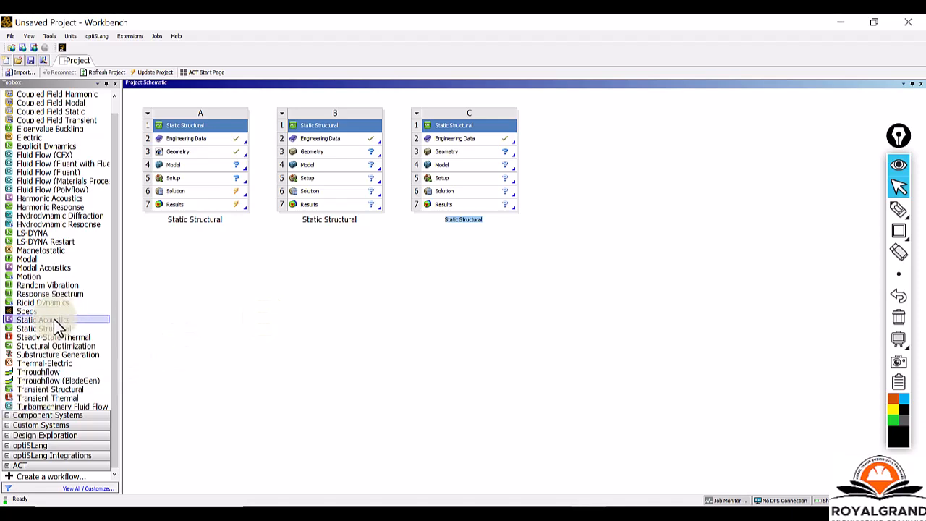
Add a Static Structural system linked to system C, sharing its Engineering Data, Geometry and Model (C2:C4).
{"action": "left_click_drag", "start_coordinate": [52, 328], "coordinate": [489, 173]}
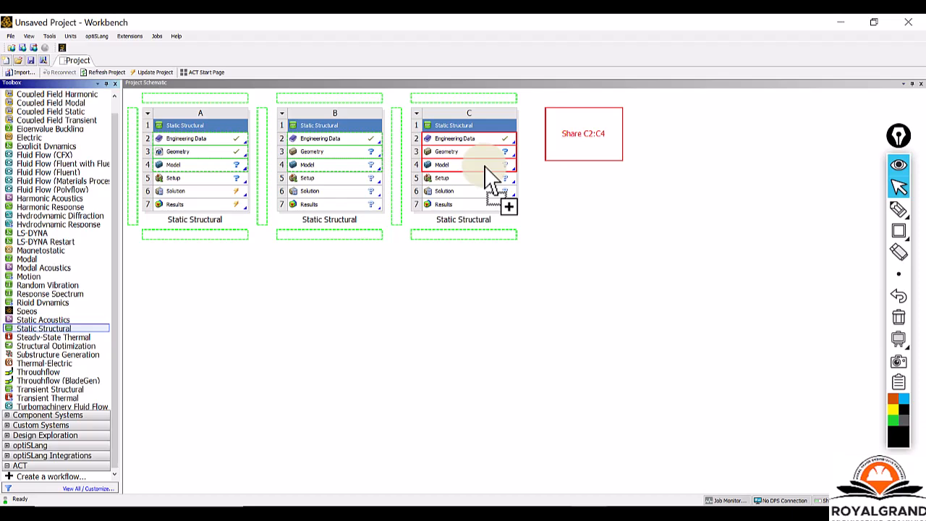
{"action": "left_click_drag", "start_coordinate": [489, 174], "coordinate": [490, 174]}
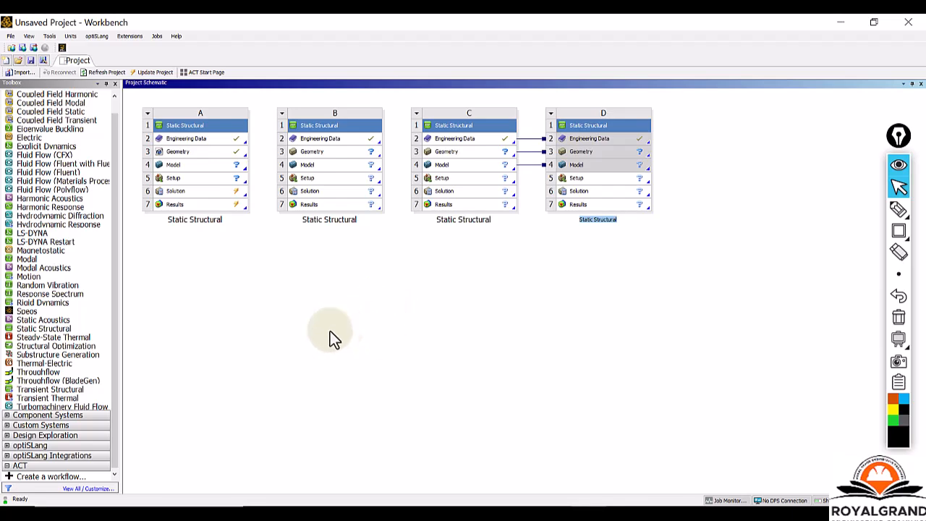
Add a Steady-State Thermal system linked to system B, sharing its Engineering Data, Geometry and Model (B2:B4).
{"action": "left_click", "coordinate": [68, 392]}
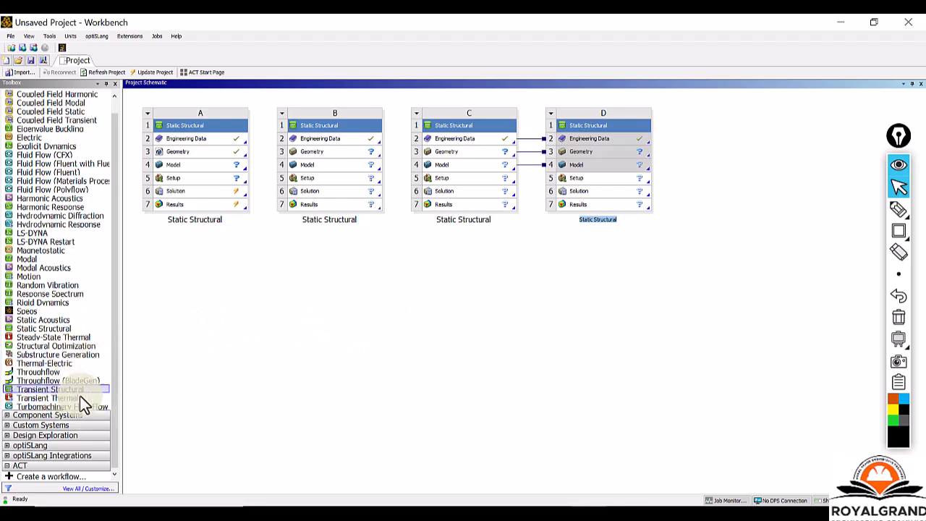
{"action": "left_click", "coordinate": [54, 338]}
{"action": "left_click_drag", "start_coordinate": [53, 338], "coordinate": [345, 163]}
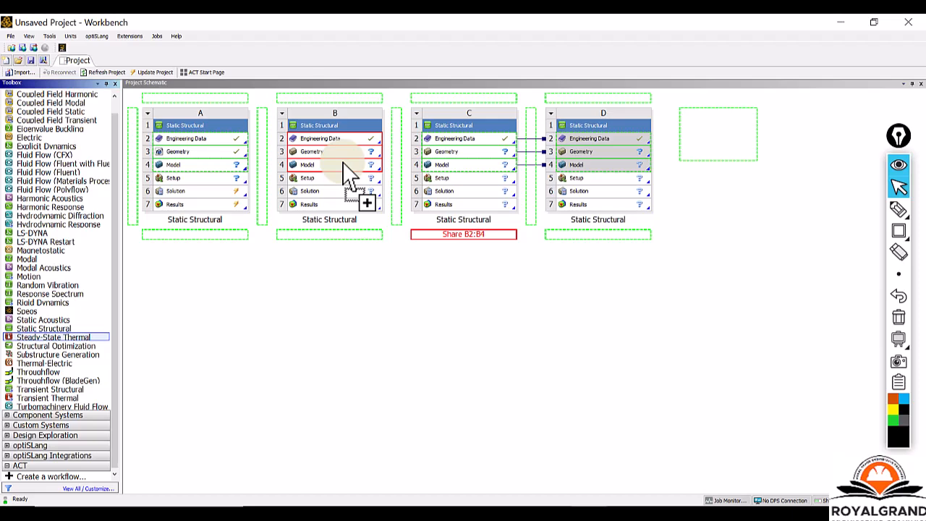
{"action": "left_click_drag", "start_coordinate": [344, 163], "coordinate": [344, 163]}
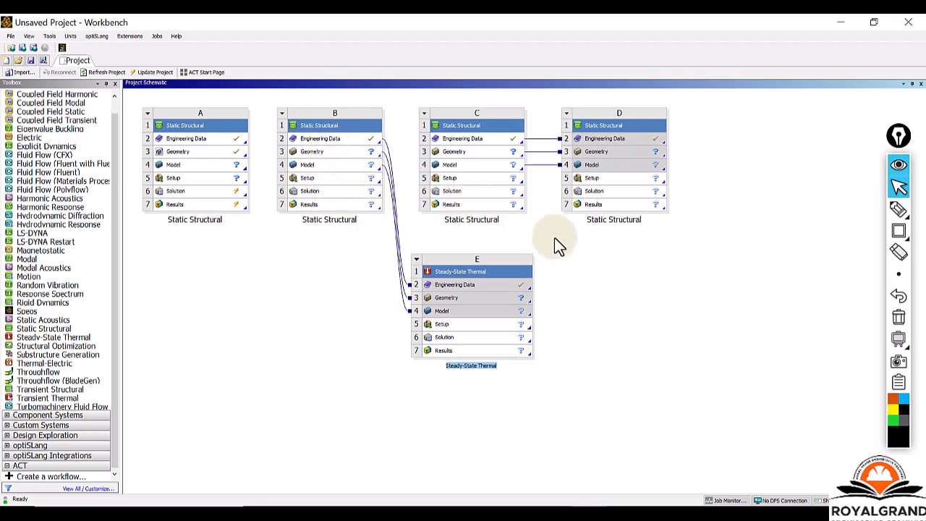
{"action": "left_click_drag", "start_coordinate": [91, 214], "coordinate": [302, 197]}
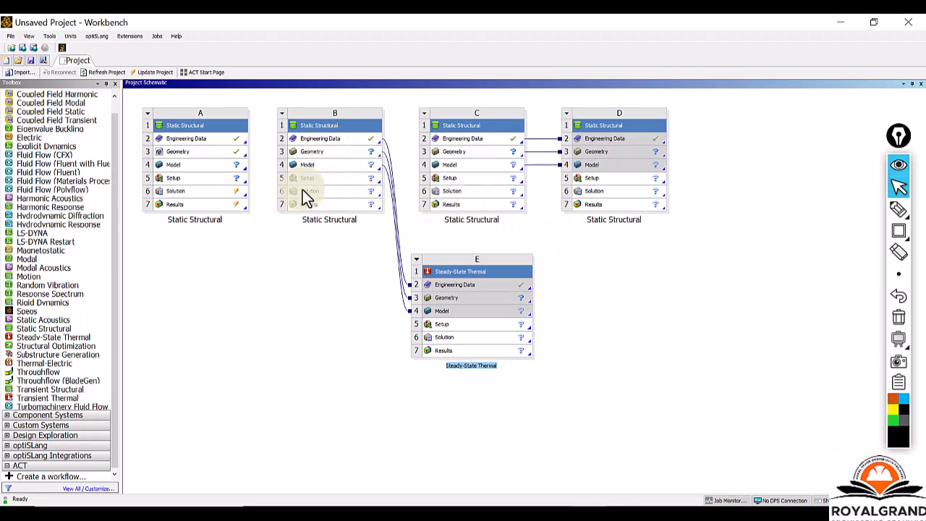
{"action": "left_click_drag", "start_coordinate": [450, 315], "coordinate": [525, 217]}
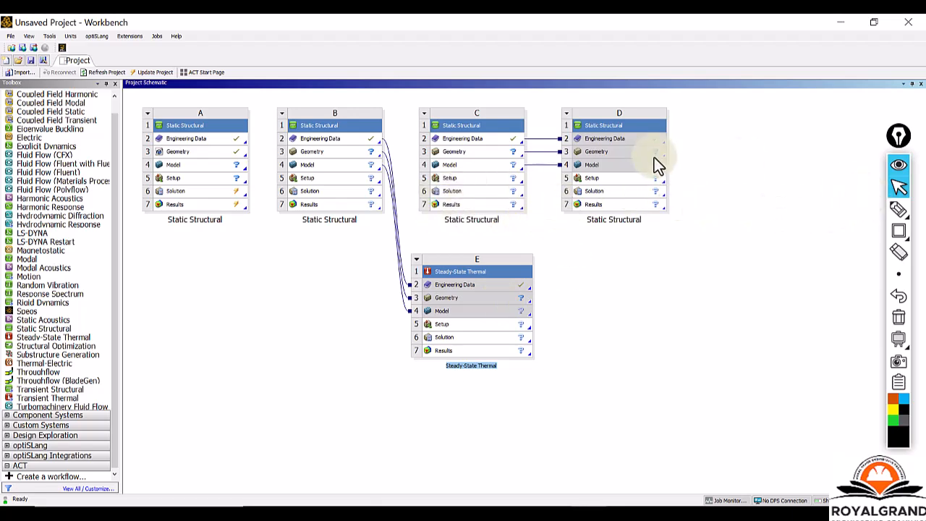
{"action": "mouse_move", "coordinate": [895, 241]}
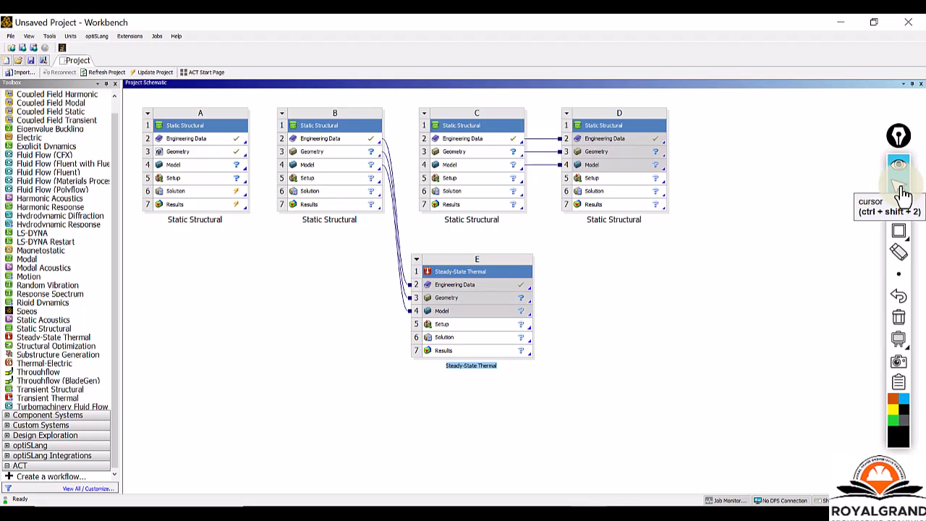
{"action": "left_click", "coordinate": [902, 189]}
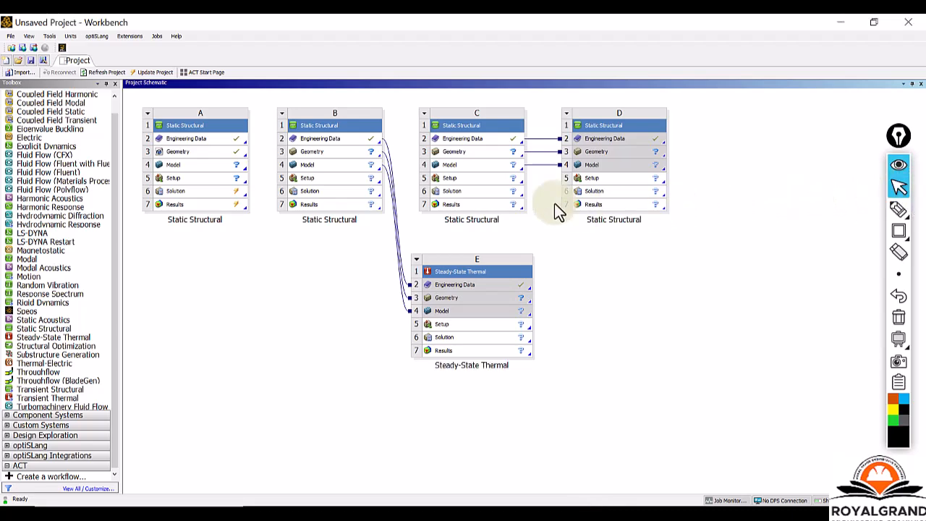
Delete the linked Steady-State Thermal system E from the Project Schematic.
{"action": "left_click", "coordinate": [416, 261]}
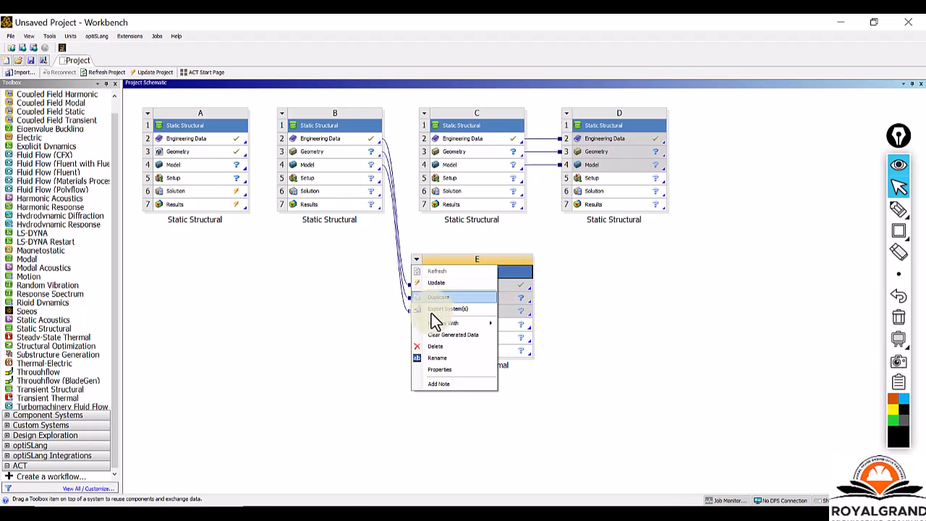
{"action": "left_click", "coordinate": [437, 348]}
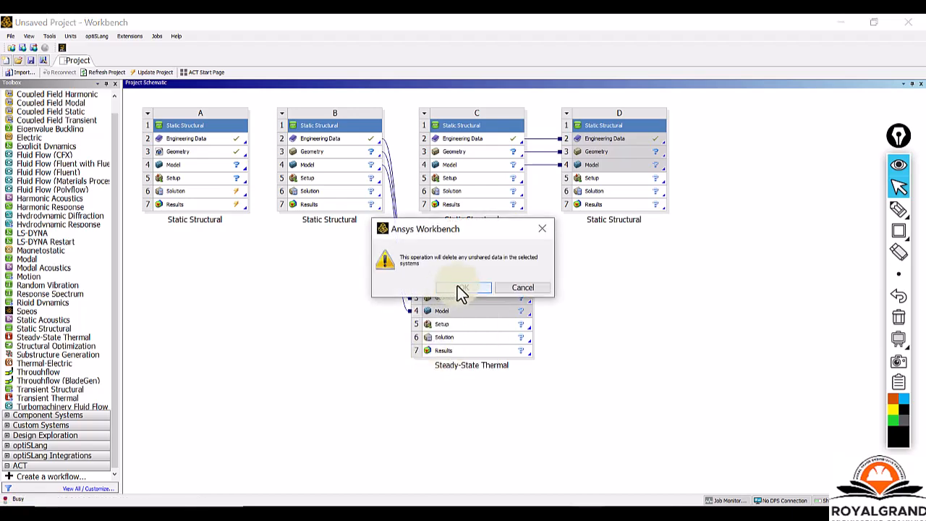
{"action": "left_click", "coordinate": [457, 285]}
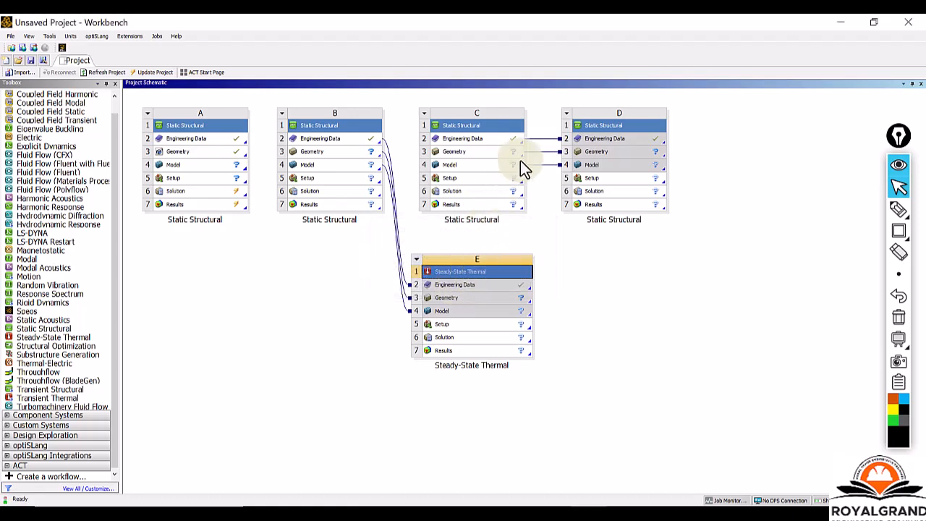
Delete Static Structural systems D and C from the Project Schematic, accepting the loss of their unshared data.
{"action": "left_click", "coordinate": [554, 120]}
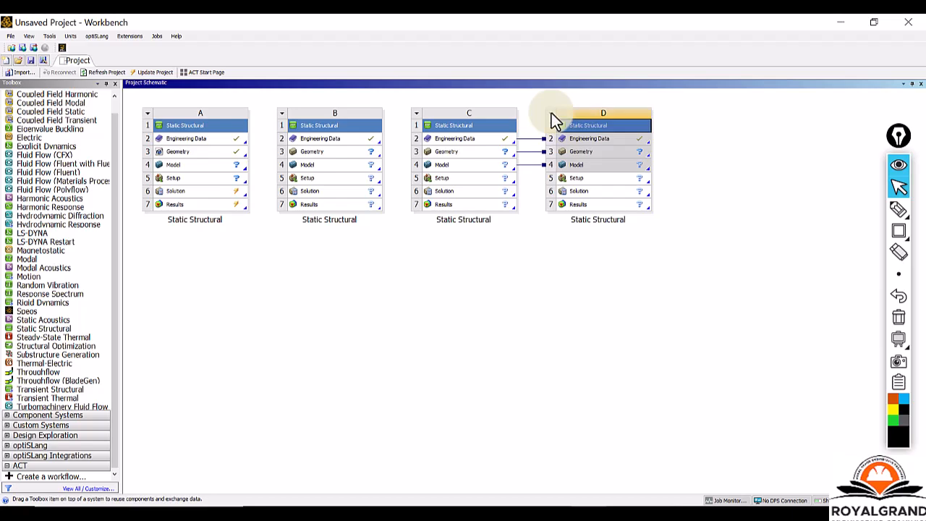
{"action": "left_click", "coordinate": [551, 113]}
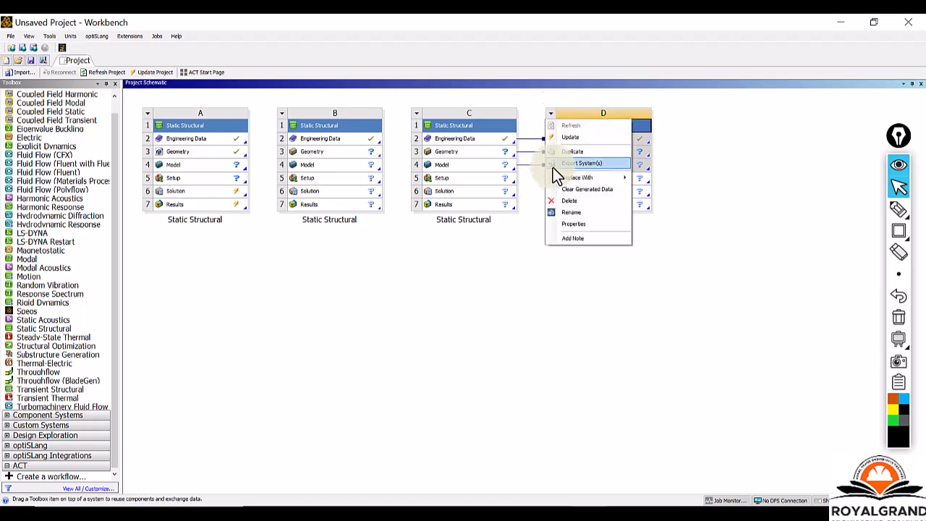
{"action": "left_click", "coordinate": [554, 200]}
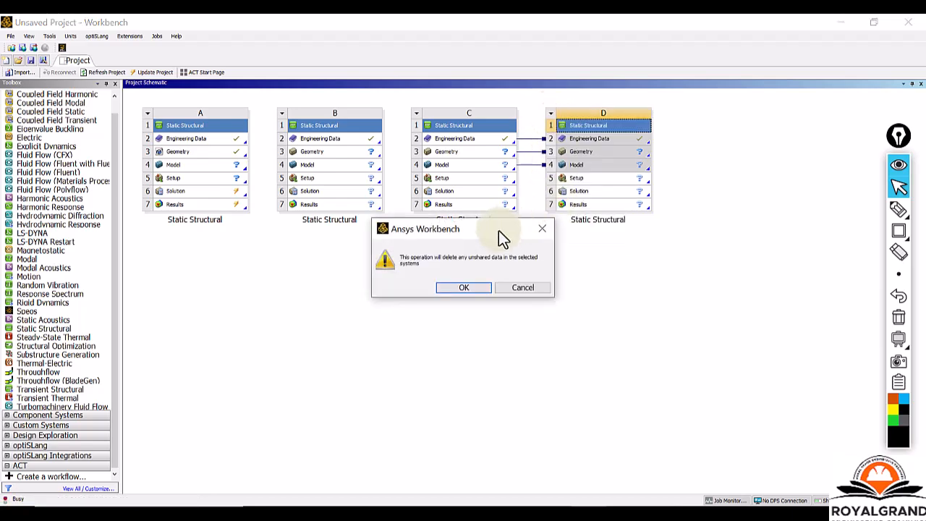
{"action": "left_click", "coordinate": [471, 288]}
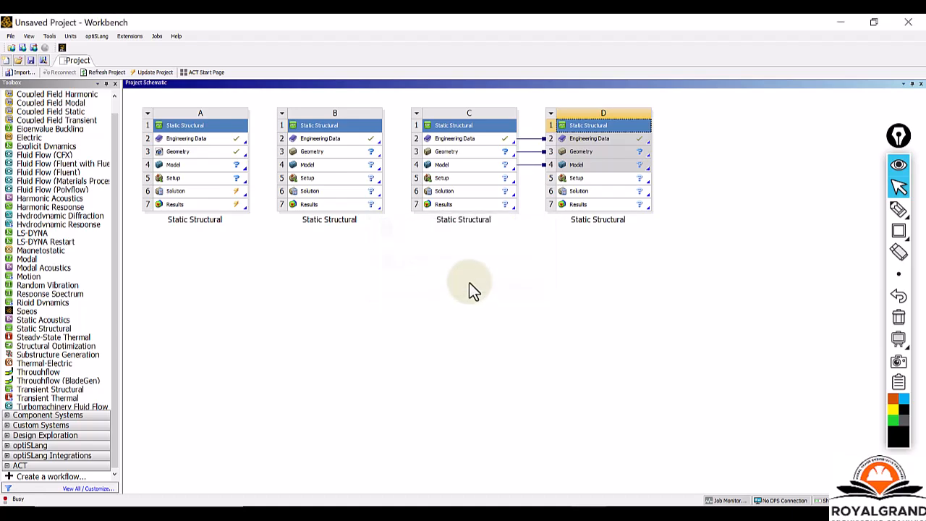
{"action": "left_click", "coordinate": [417, 115]}
{"action": "left_click", "coordinate": [418, 199]}
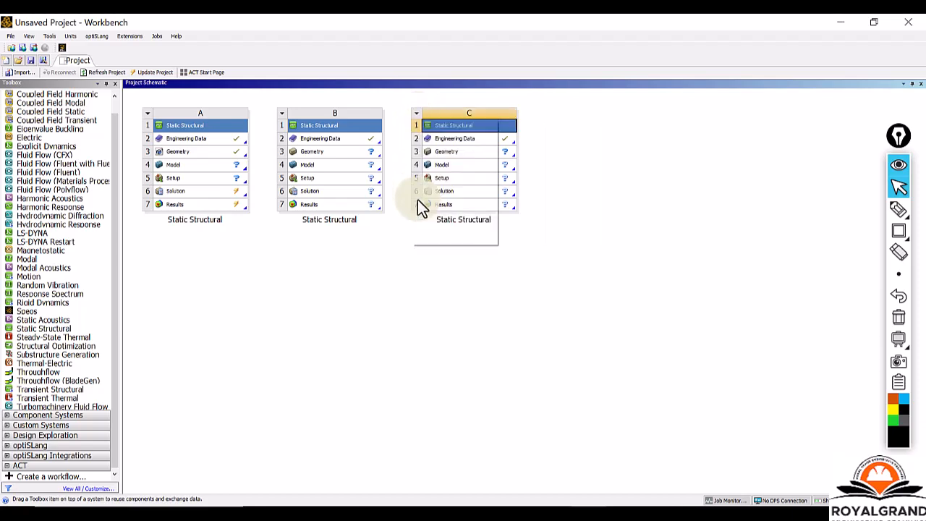
{"action": "left_click", "coordinate": [466, 289]}
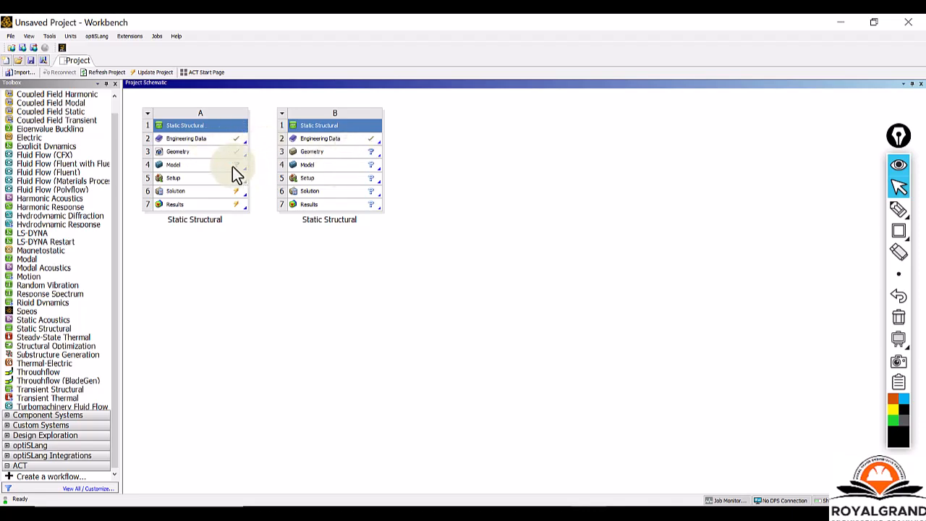
Open the Engineering Data of Static Structural system B and look through its material outline.
{"action": "double_click", "coordinate": [371, 142]}
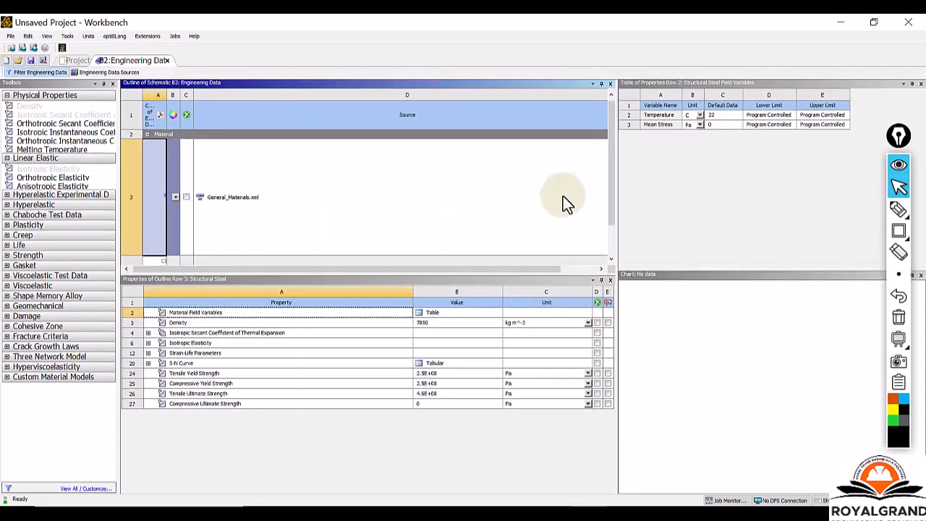
{"action": "mouse_move", "coordinate": [611, 181]}
{"action": "left_mouse_down"}
{"action": "mouse_move", "coordinate": [608, 213]}
{"action": "mouse_move", "coordinate": [609, 196]}
{"action": "left_mouse_up"}
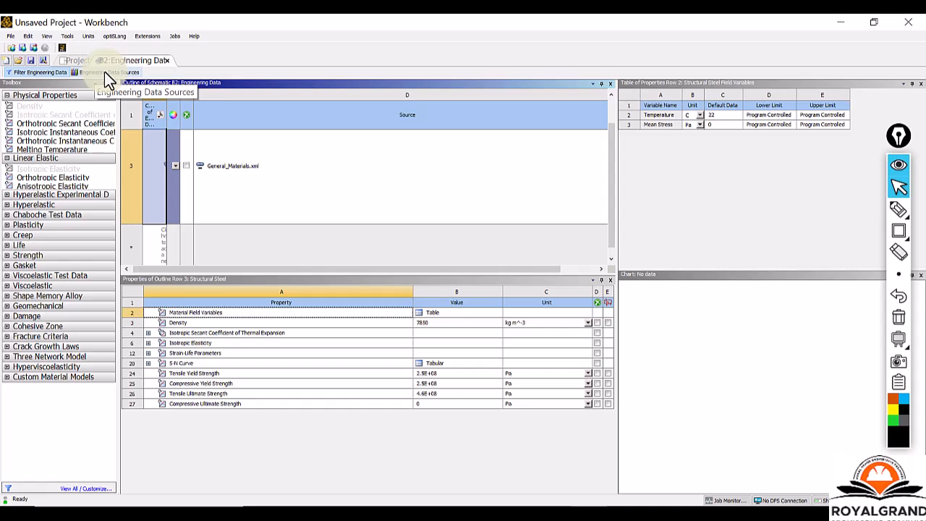
Frame the Filter Engineering Data and Engineering Data Sources commands with an annotation rectangle, and draw a dividing line between them.
{"action": "left_click", "coordinate": [898, 230]}
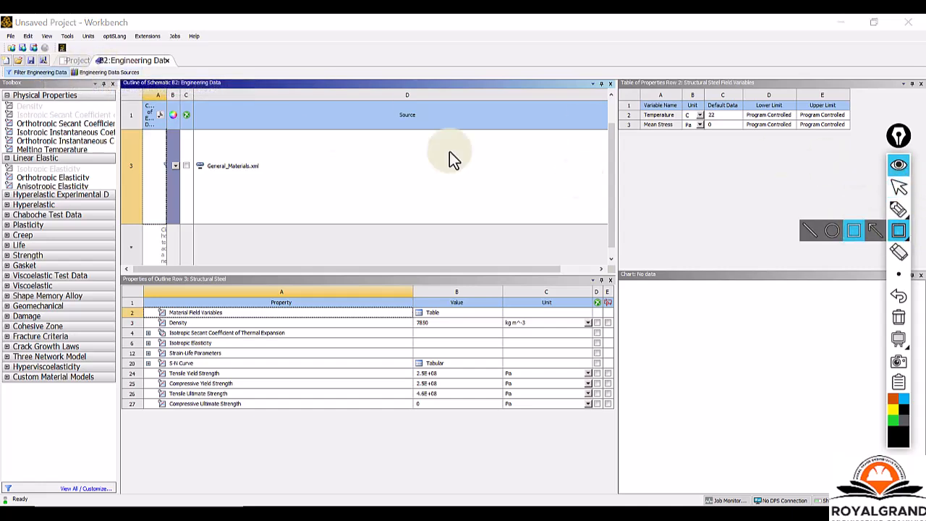
{"action": "mouse_move", "coordinate": [3, 65]}
{"action": "left_mouse_down"}
{"action": "mouse_move", "coordinate": [72, 81]}
{"action": "mouse_move", "coordinate": [147, 82]}
{"action": "left_mouse_up"}
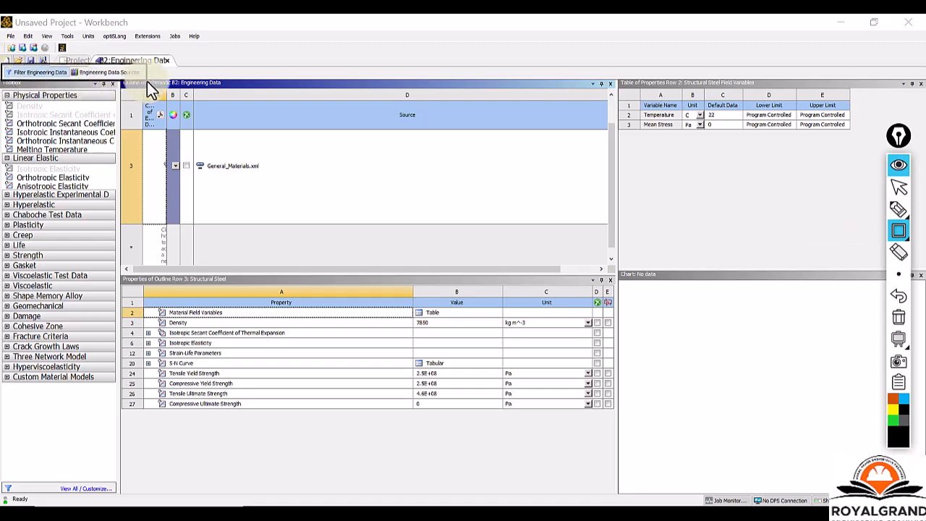
{"action": "mouse_move", "coordinate": [898, 233]}
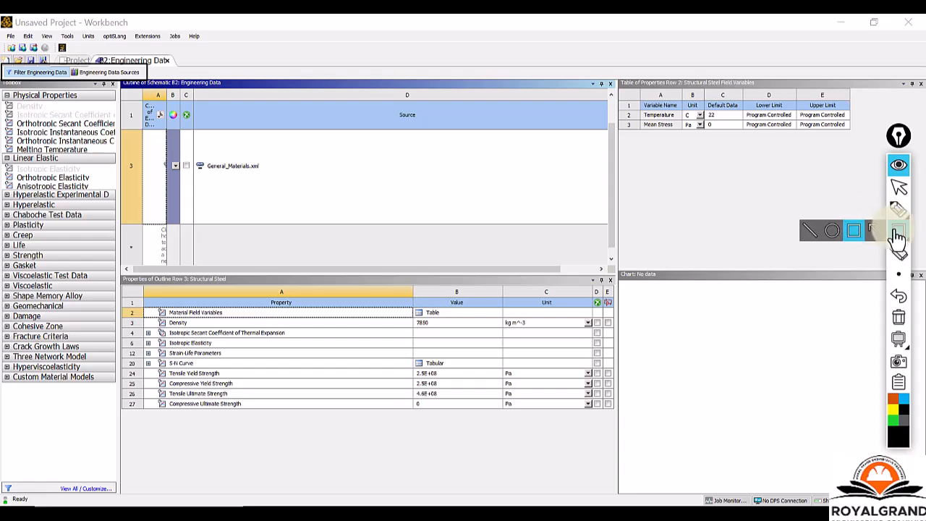
{"action": "left_click", "coordinate": [810, 236]}
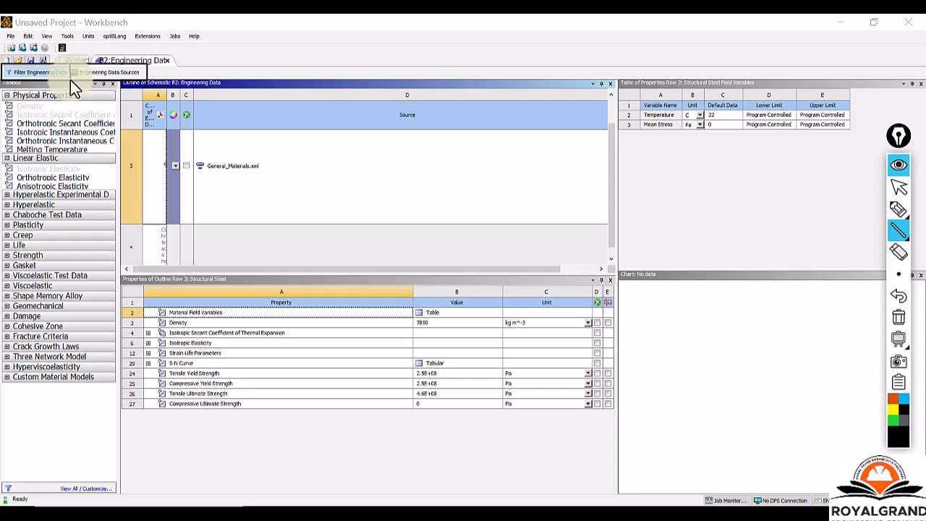
{"action": "left_click", "coordinate": [898, 187]}
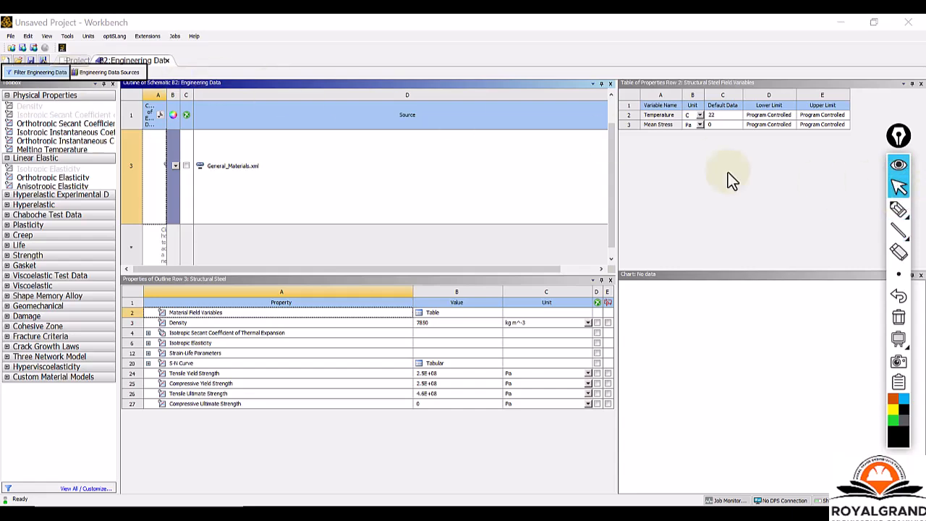
Show the Engineering Data Sources and select the ANSYS GRANTA Materials Data for Simulation (Sample) library.
{"action": "left_click", "coordinate": [26, 74]}
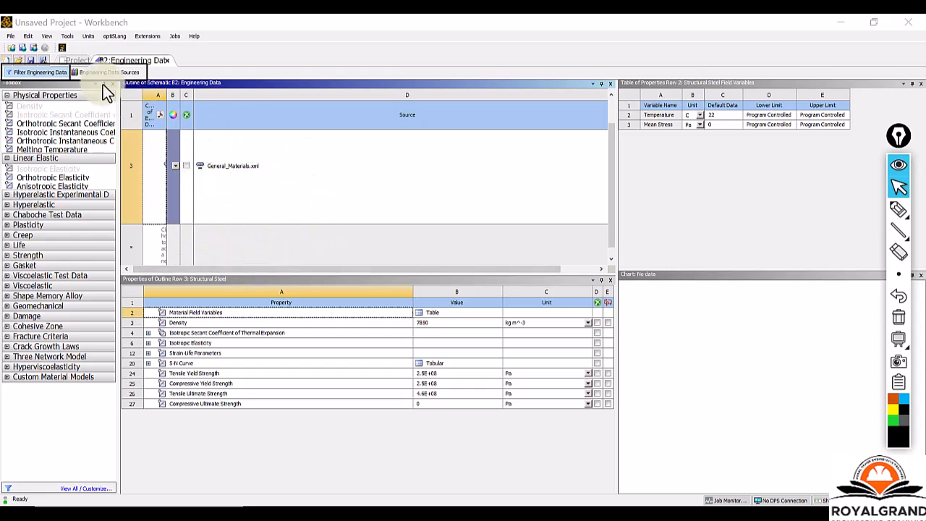
{"action": "left_click", "coordinate": [903, 190]}
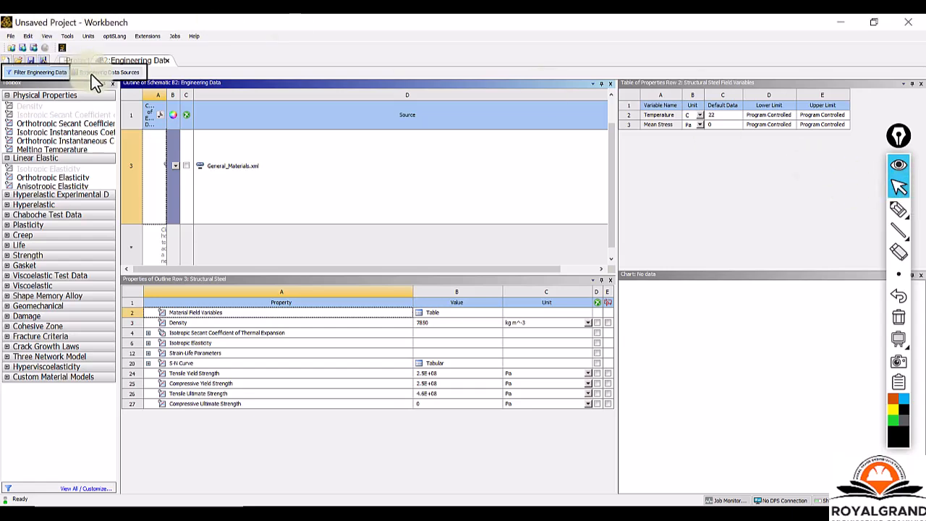
{"action": "left_click", "coordinate": [91, 75]}
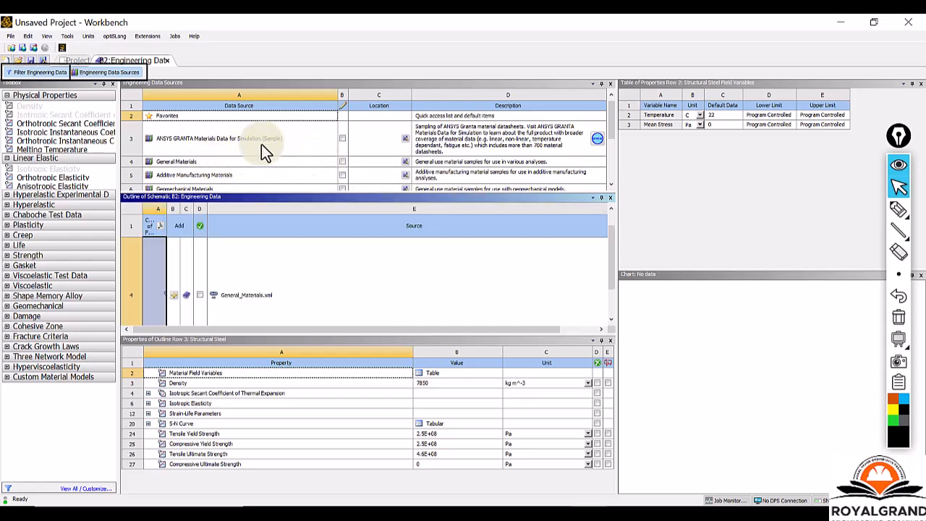
{"action": "left_click", "coordinate": [261, 144]}
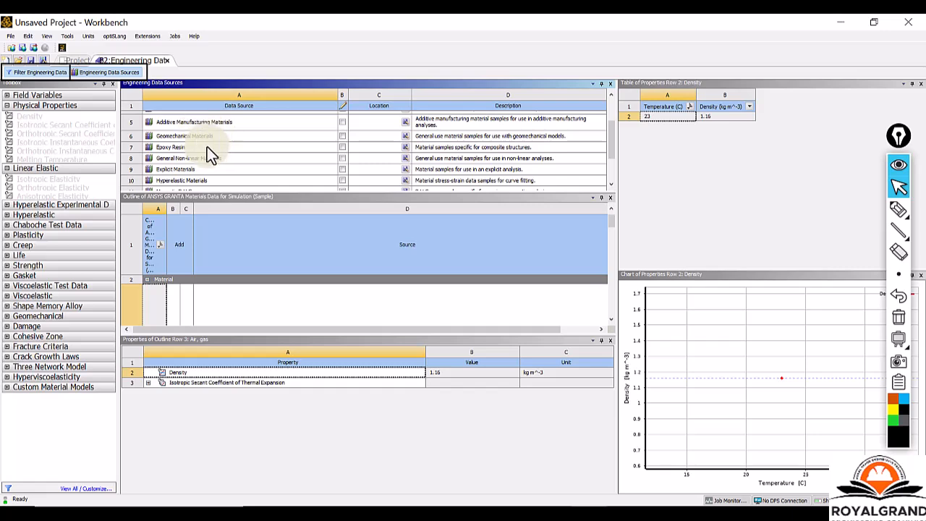
Select the Additive Manufacturing Materials library and display the properties of its Co-Cr material in row 7.
{"action": "scroll", "coordinate": [217, 148], "scroll_direction": "up", "scroll_amount": 2}
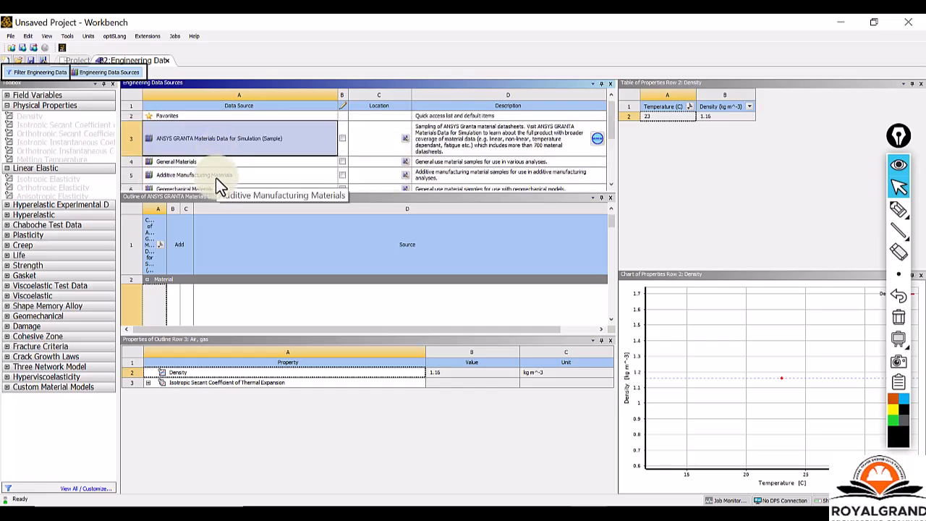
{"action": "left_click", "coordinate": [215, 178]}
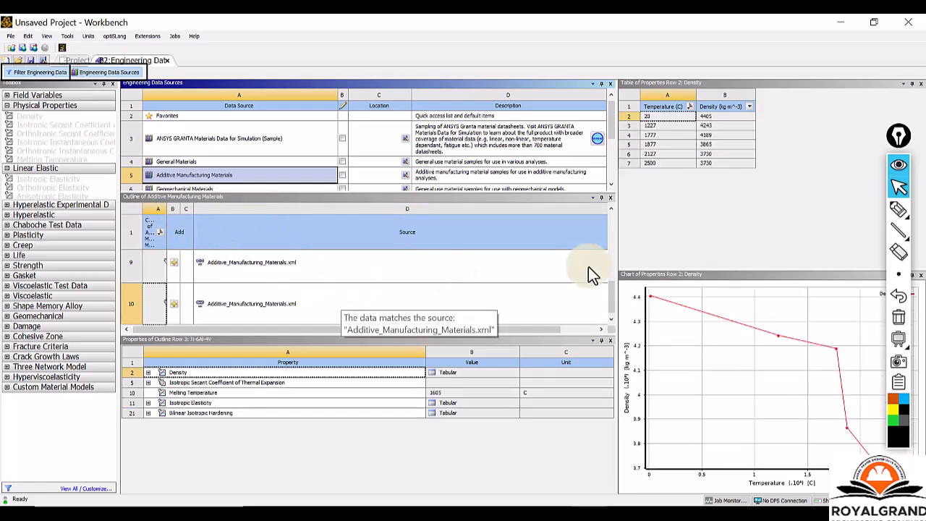
{"action": "left_click_drag", "start_coordinate": [614, 311], "coordinate": [615, 228]}
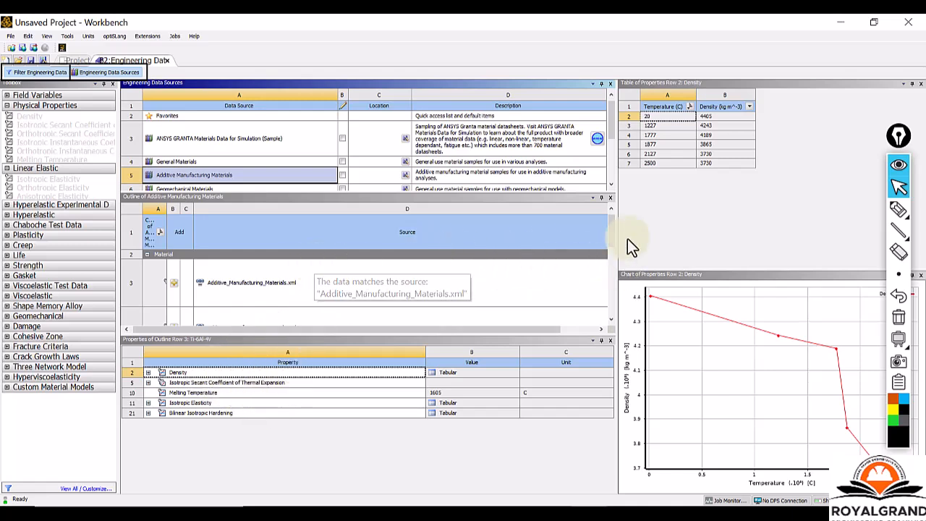
{"action": "scroll", "coordinate": [612, 238], "scroll_direction": "down", "scroll_amount": 1}
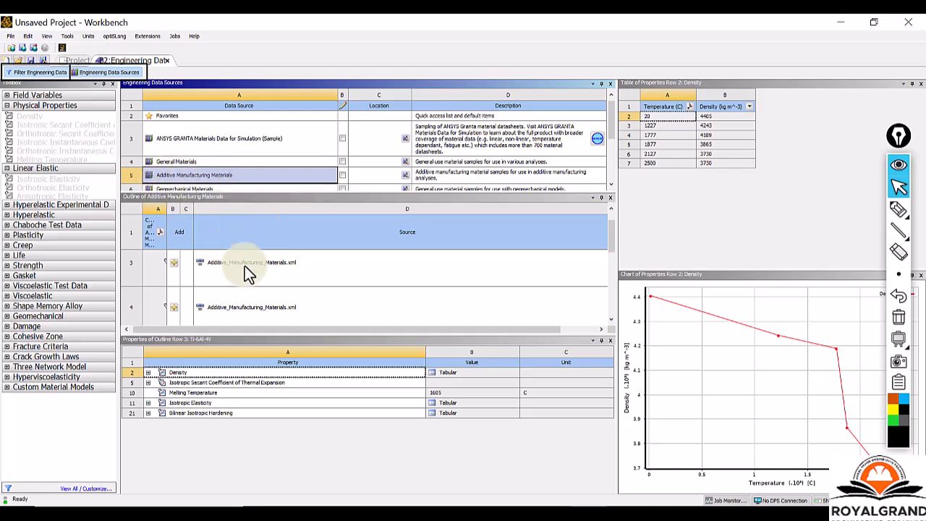
{"action": "left_click_drag", "start_coordinate": [613, 243], "coordinate": [611, 276]}
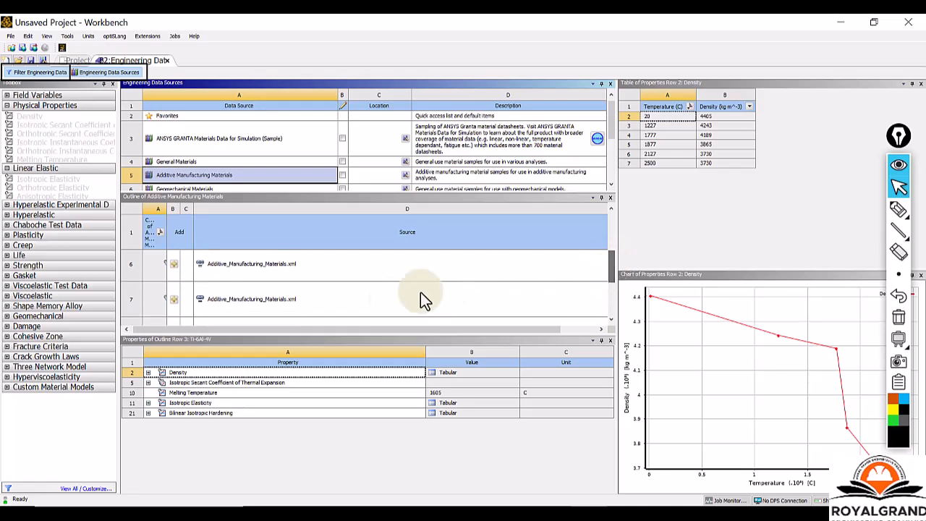
{"action": "left_click", "coordinate": [315, 297]}
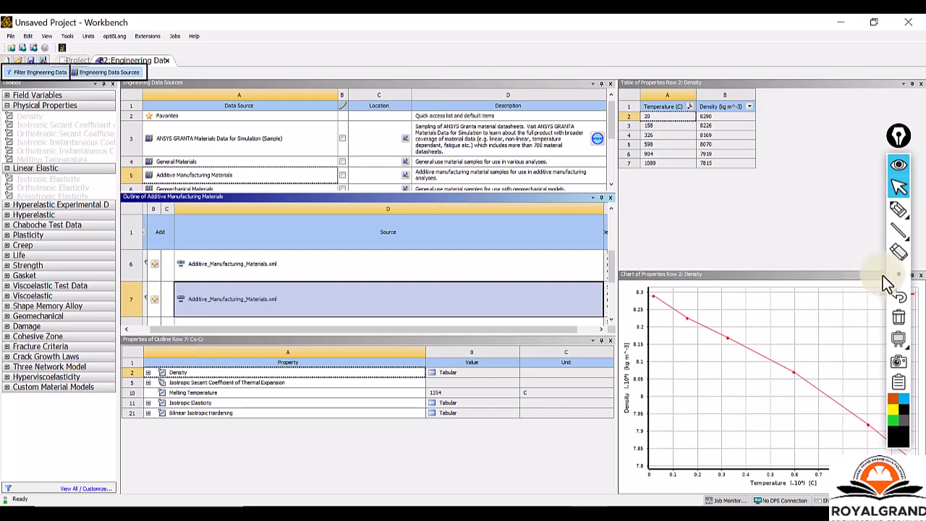
Frame the material name Co-Cr in the properties heading with an annotation rectangle, and return to the normal cursor.
{"action": "left_click", "coordinate": [899, 231]}
{"action": "left_click", "coordinate": [858, 241]}
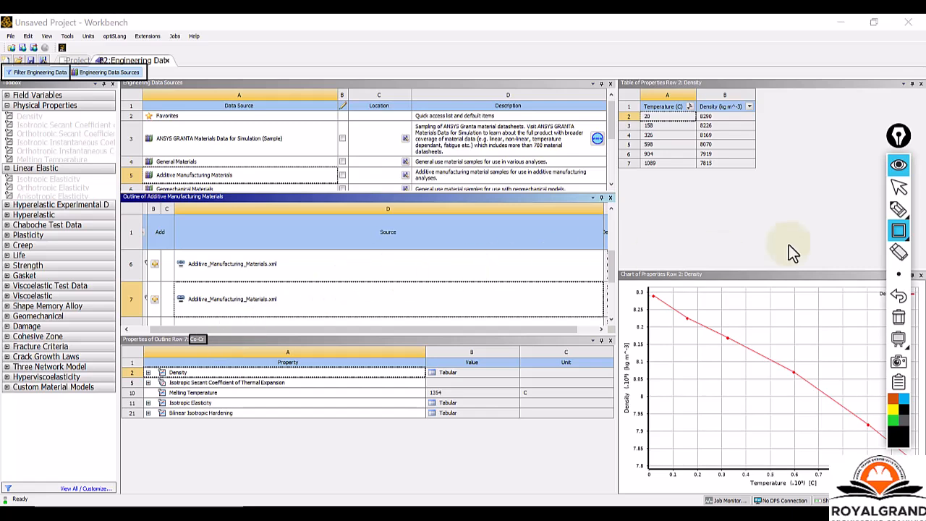
{"action": "left_click", "coordinate": [899, 187]}
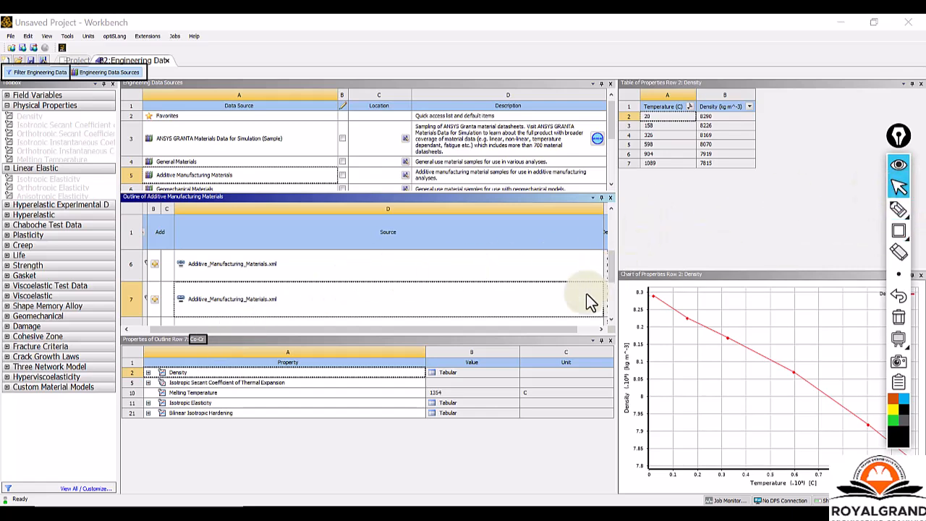
Display the properties of the material in row 10 of the Additive Manufacturing Materials library.
{"action": "left_click_drag", "start_coordinate": [611, 264], "coordinate": [607, 301]}
{"action": "left_click", "coordinate": [349, 303]}
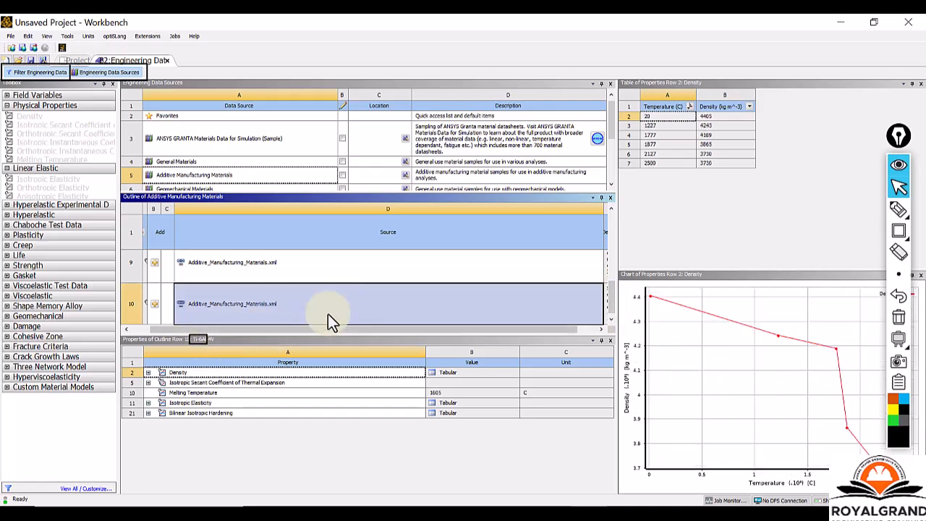
{"action": "left_click_drag", "start_coordinate": [611, 304], "coordinate": [613, 235]}
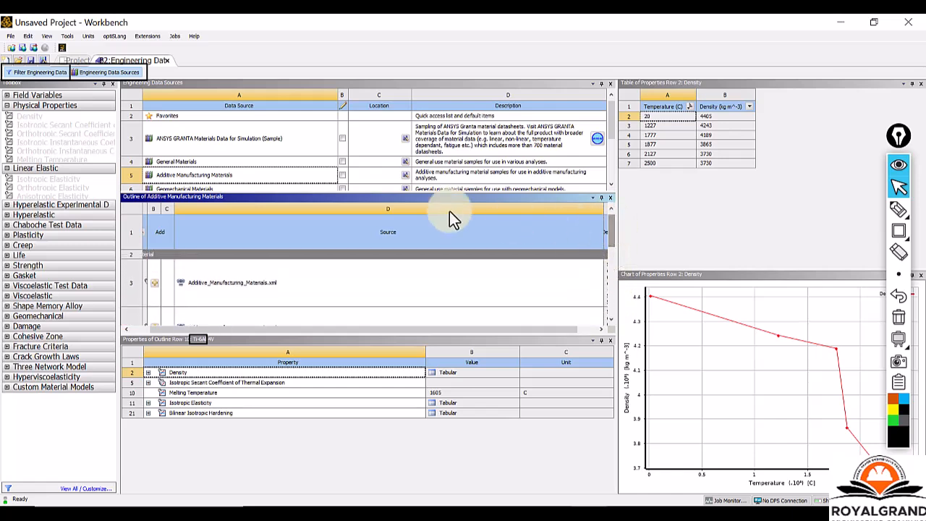
Select the General Materials library and look through its list of materials.
{"action": "left_click", "coordinate": [298, 162]}
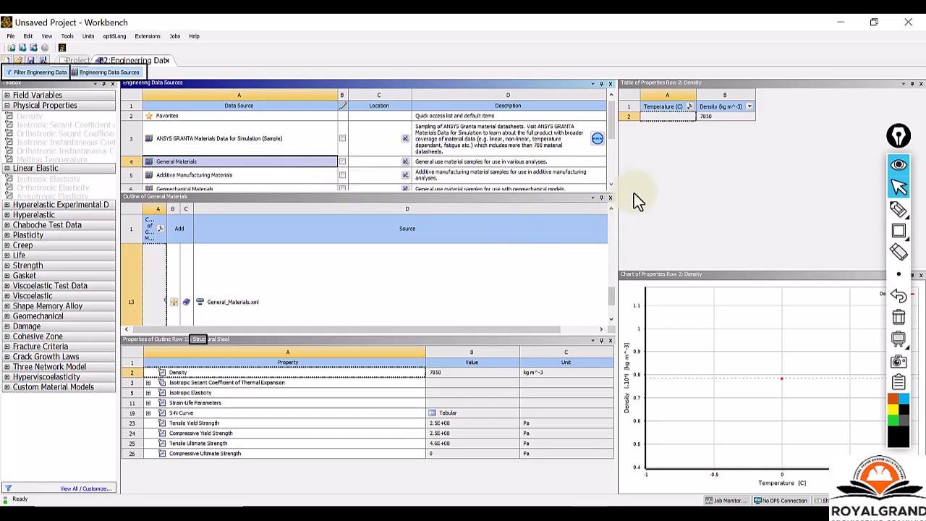
{"action": "left_click_drag", "start_coordinate": [612, 298], "coordinate": [603, 231]}
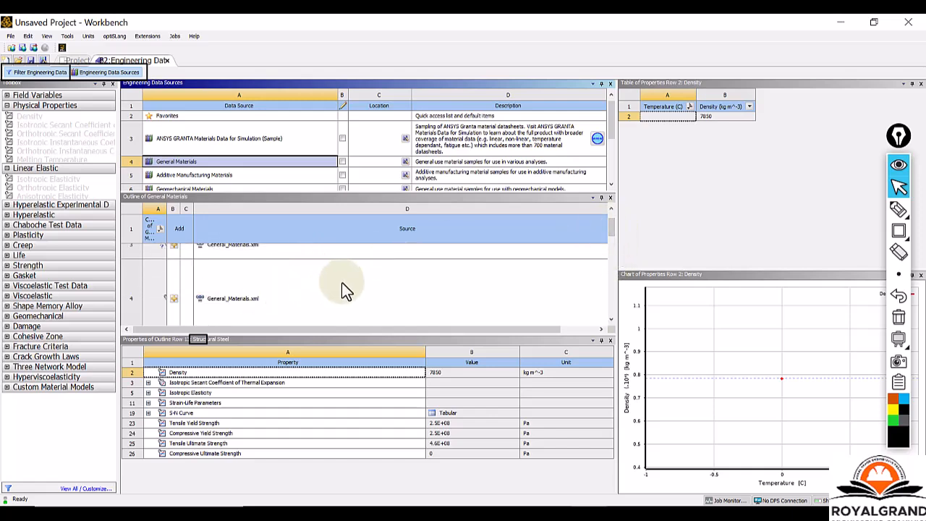
{"action": "scroll", "coordinate": [335, 281], "scroll_direction": "up", "scroll_amount": 1}
{"action": "left_click_drag", "start_coordinate": [612, 224], "coordinate": [613, 223]}
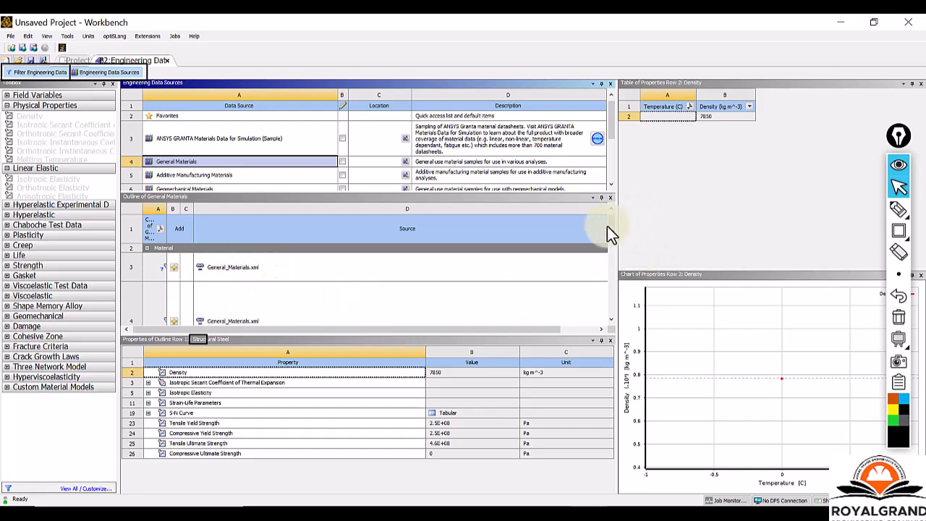
{"action": "left_click_drag", "start_coordinate": [610, 225], "coordinate": [610, 237]}
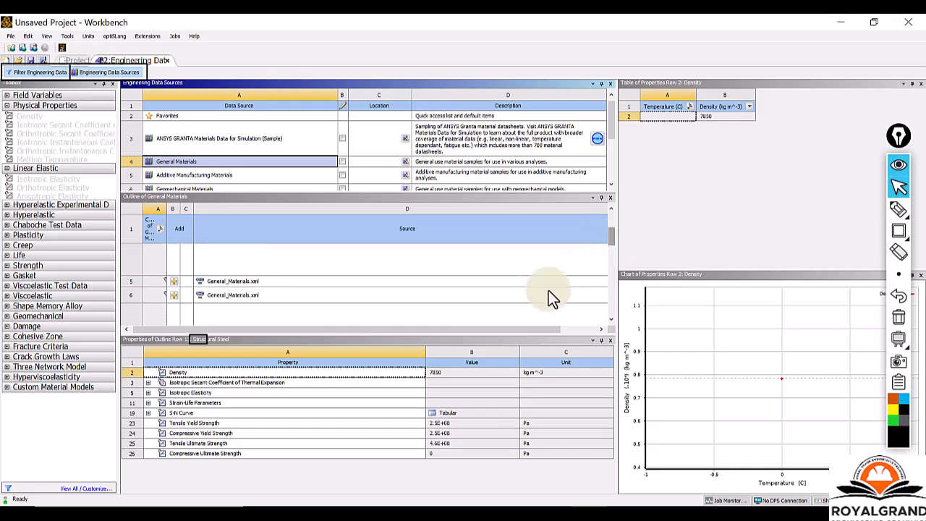
{"action": "scroll", "coordinate": [306, 301], "scroll_direction": "up", "scroll_amount": 3}
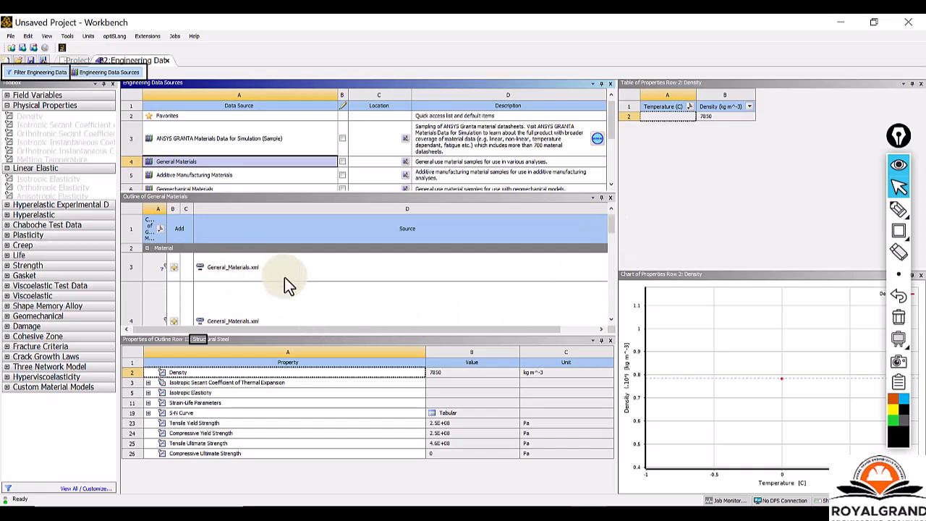
Inspect the materials in rows 3 and 4 of General Materials, and add Aluminum Alloy from row 4 to the engineering data.
{"action": "left_click", "coordinate": [241, 269]}
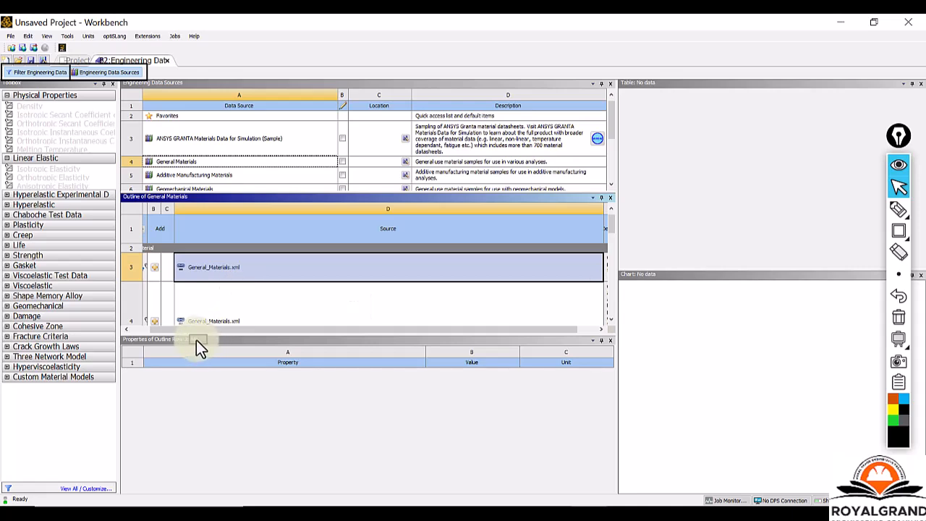
{"action": "left_click", "coordinate": [316, 310]}
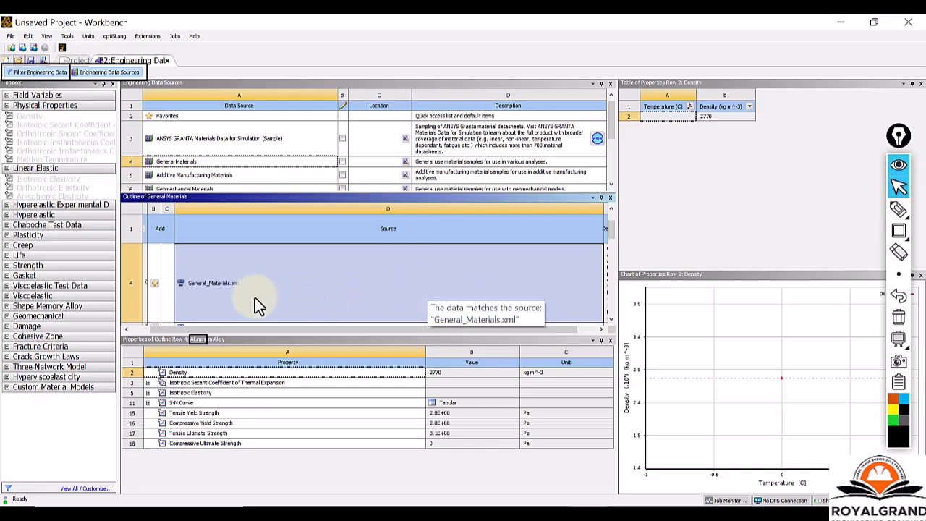
{"action": "left_click", "coordinate": [156, 283]}
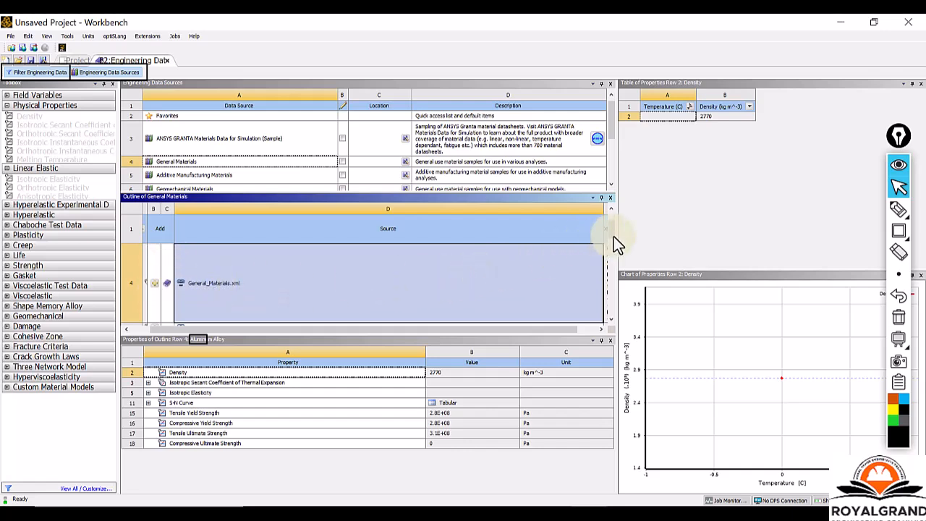
Inspect the General Materials entries in rows 5 and 6, and add Copper Alloy from row 6 to the engineering data.
{"action": "left_click_drag", "start_coordinate": [611, 227], "coordinate": [615, 238]}
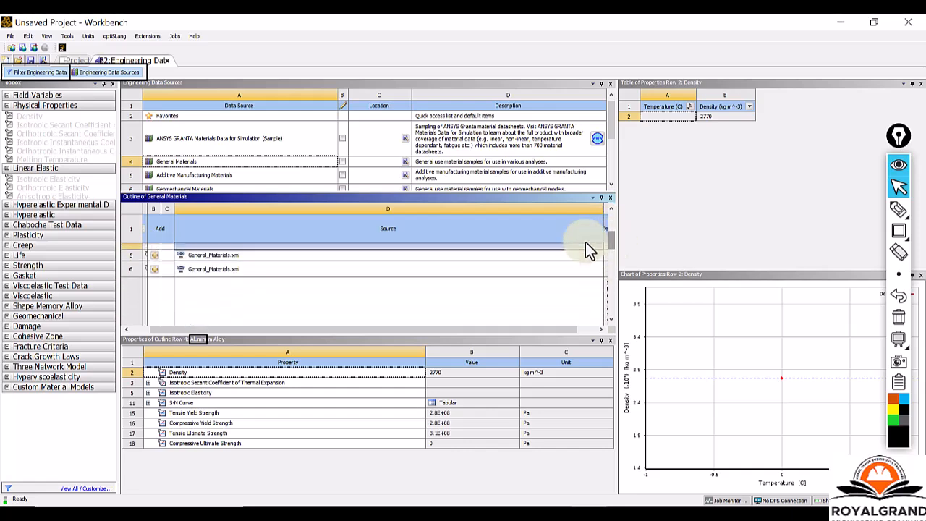
{"action": "left_click", "coordinate": [286, 255]}
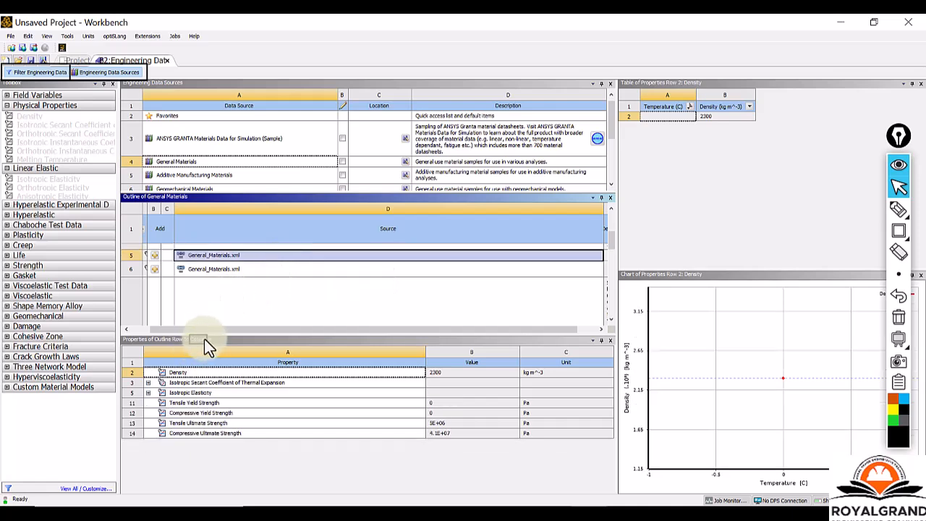
{"action": "left_click", "coordinate": [247, 268]}
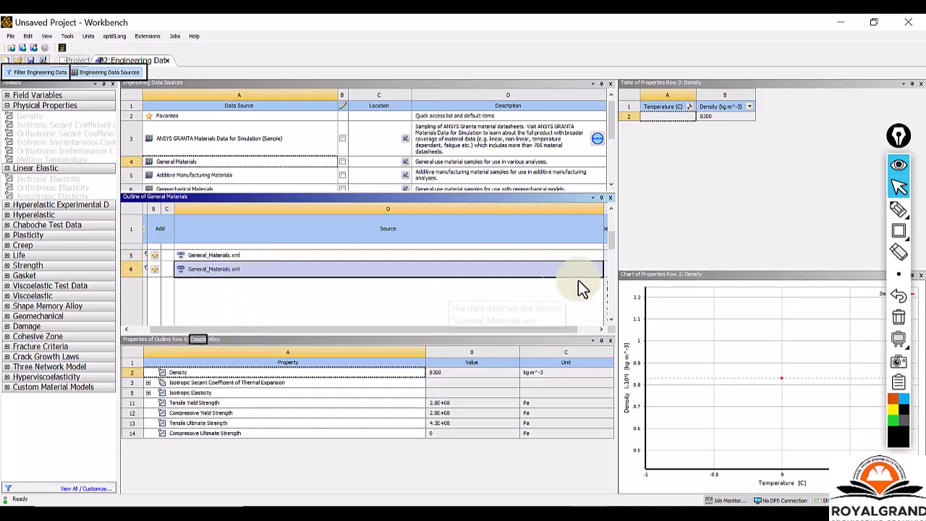
{"action": "left_click", "coordinate": [151, 268]}
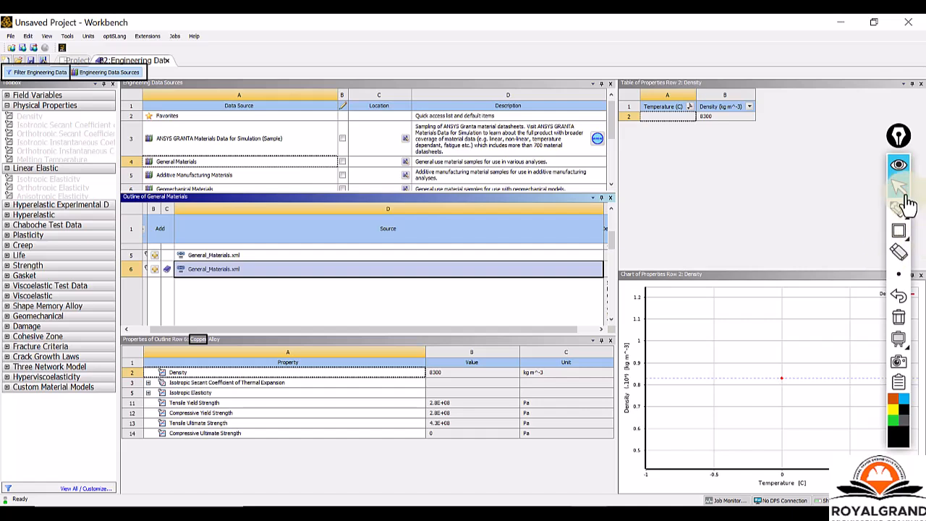
Clear all annotations, restore the normal cursor and close system B's Engineering Data to return to the Project Schematic.
{"action": "left_click", "coordinate": [895, 324]}
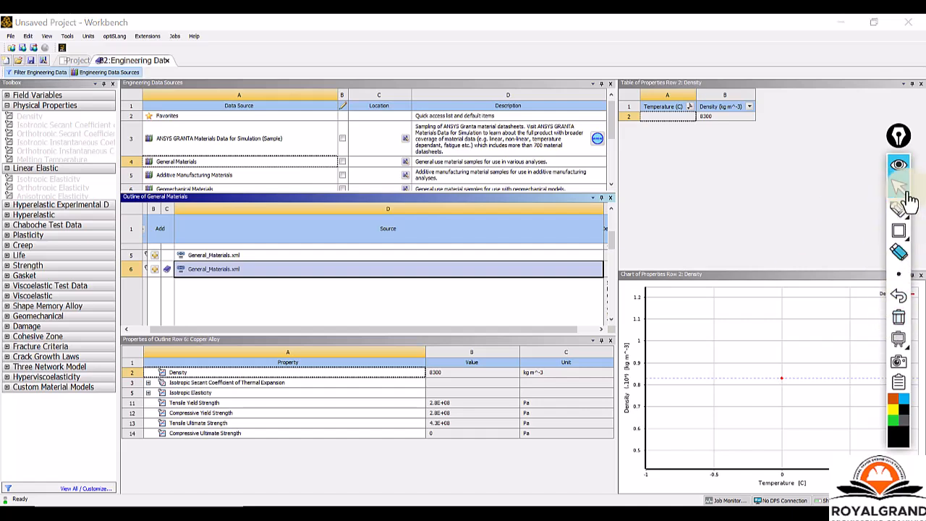
{"action": "left_click", "coordinate": [900, 185]}
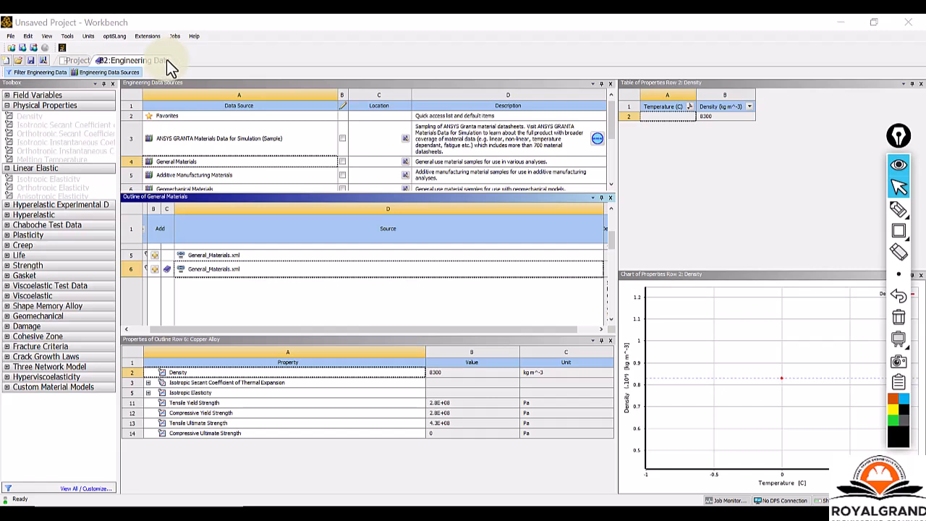
{"action": "left_click", "coordinate": [162, 268]}
{"action": "left_click", "coordinate": [167, 61]}
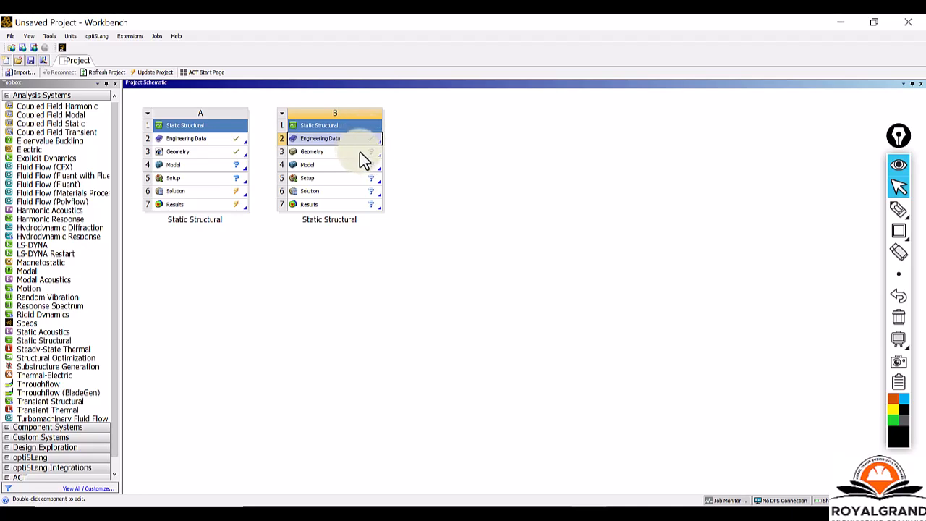
Import the ansys tutorial(model for 2d analysis_static-structural).step file as the geometry of Static Structural system B.
{"action": "left_click", "coordinate": [364, 153]}
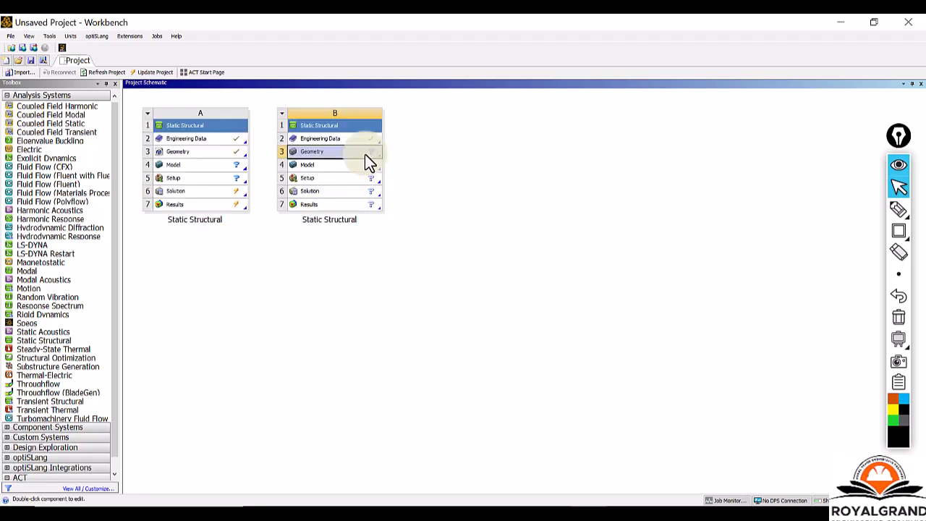
{"action": "right_click", "coordinate": [365, 155]}
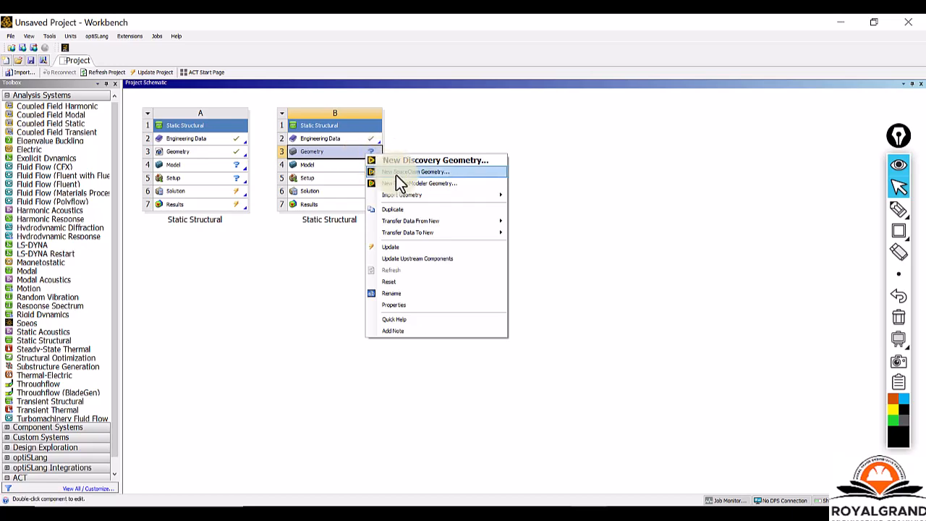
{"action": "mouse_move", "coordinate": [402, 196]}
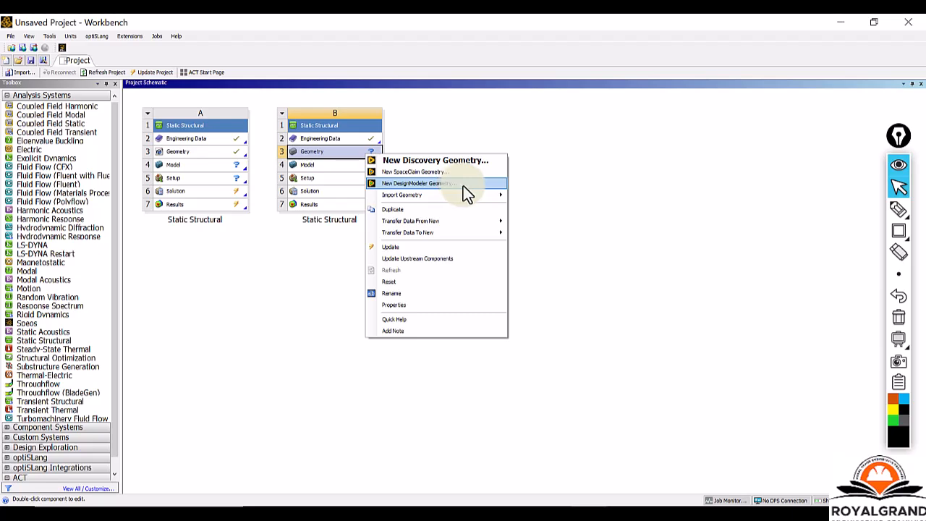
{"action": "mouse_move", "coordinate": [464, 192]}
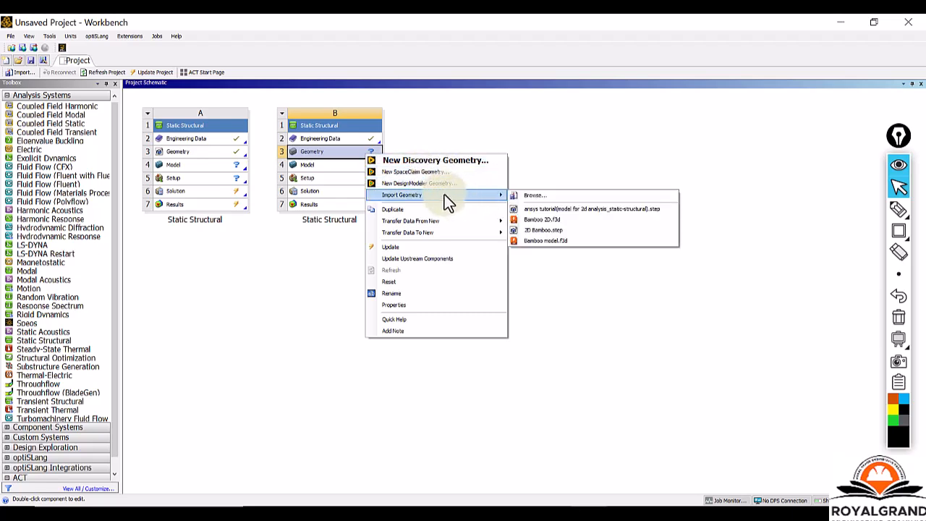
{"action": "left_click", "coordinate": [522, 194]}
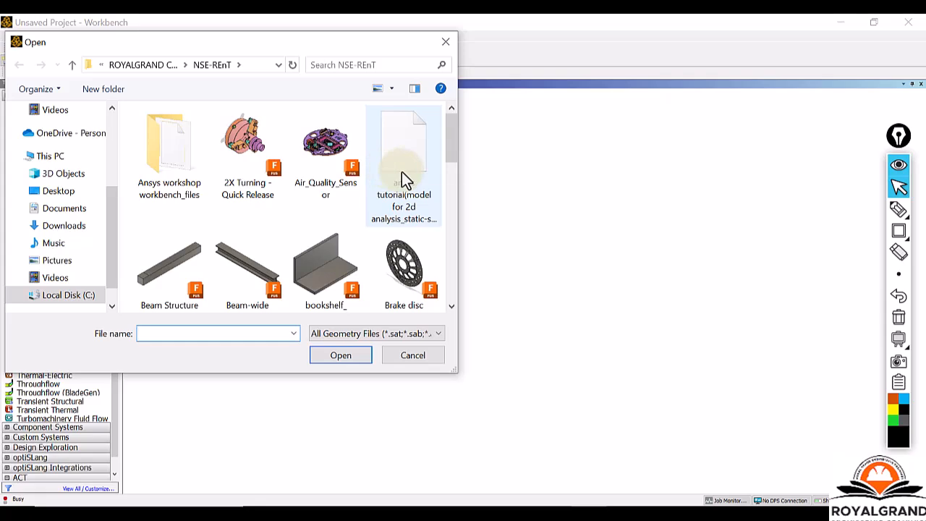
{"action": "left_click", "coordinate": [401, 172]}
{"action": "left_click", "coordinate": [336, 356]}
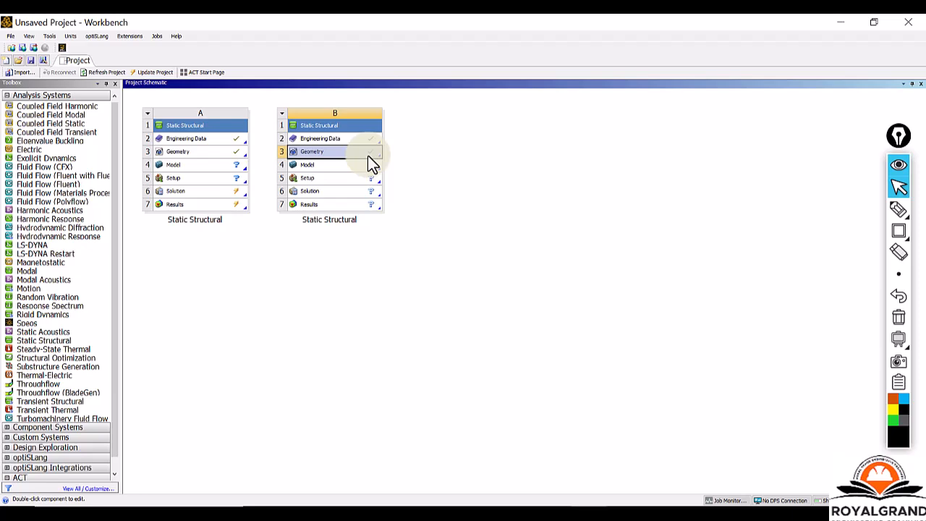
Review the commands available for the Geometry and Model cells of Static Structural system B.
{"action": "right_click", "coordinate": [367, 155]}
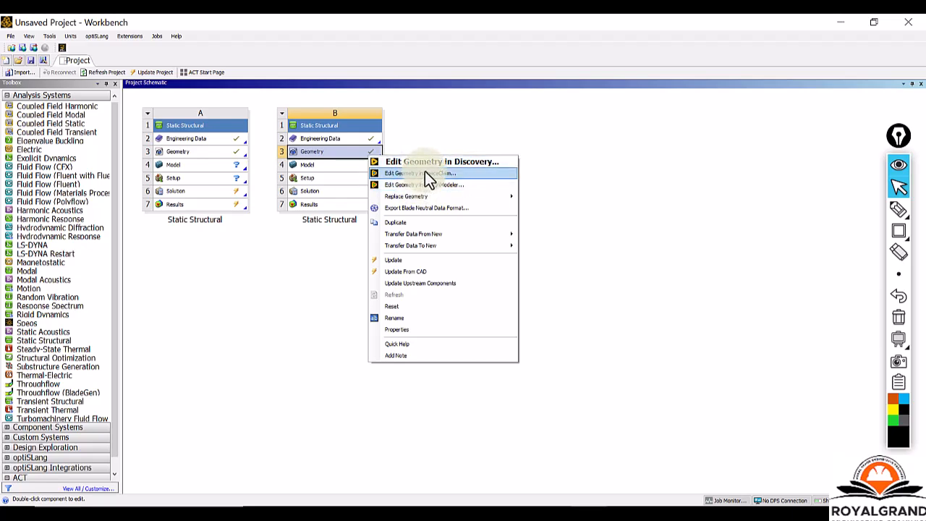
{"action": "double_click", "coordinate": [350, 165]}
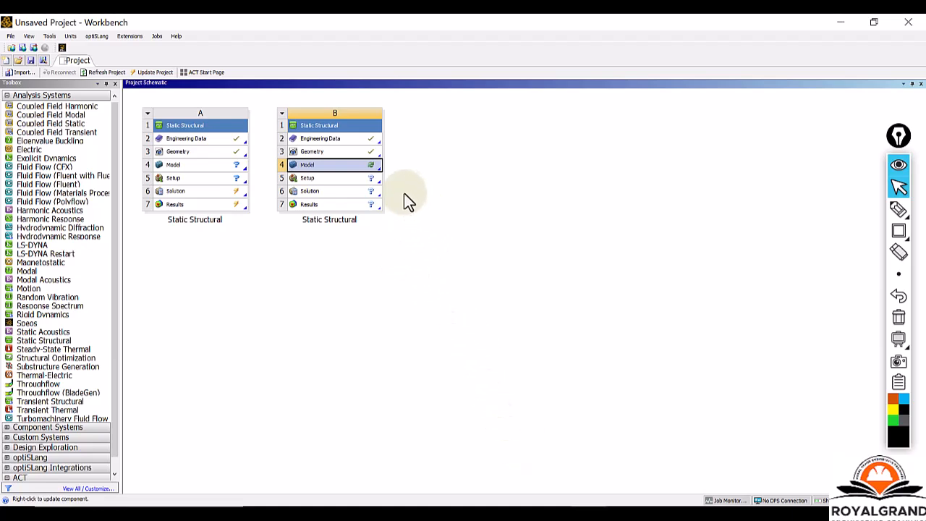
{"action": "mouse_move", "coordinate": [612, 512]}
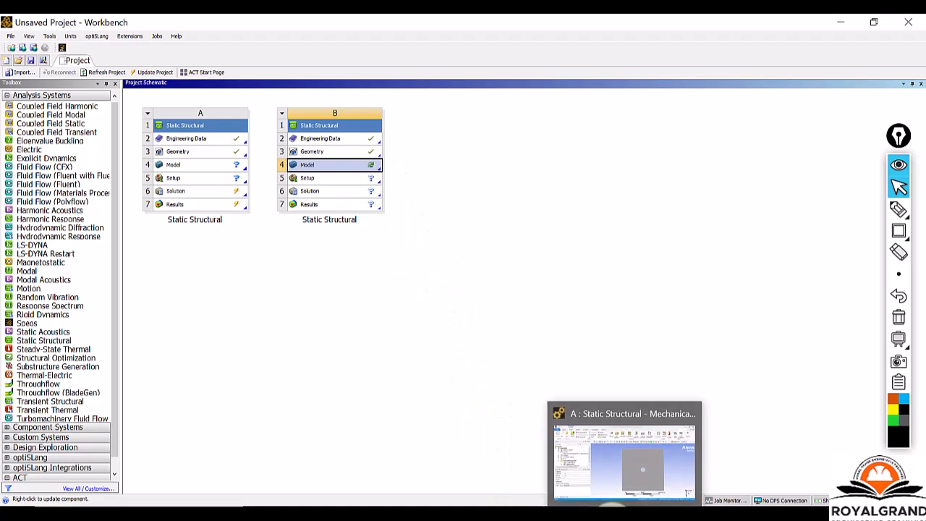
{"action": "right_click", "coordinate": [349, 169]}
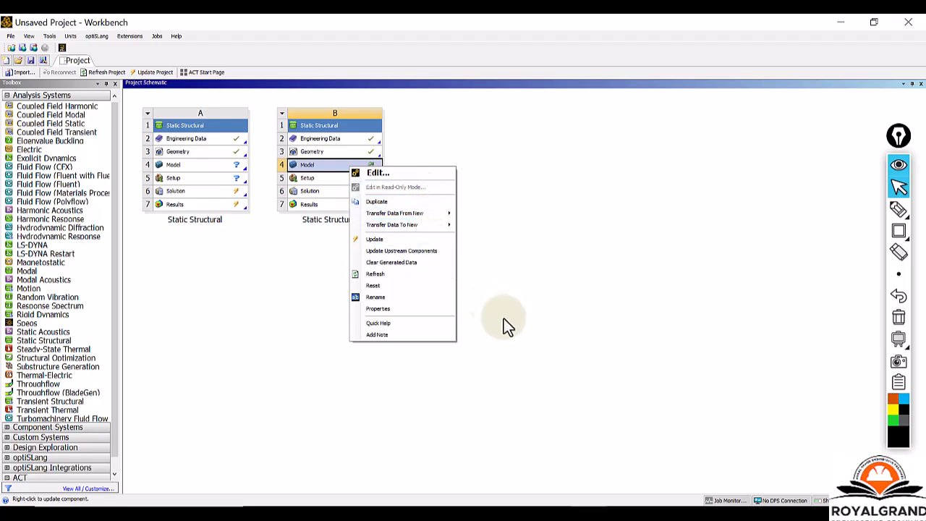
{"action": "left_click", "coordinate": [533, 294]}
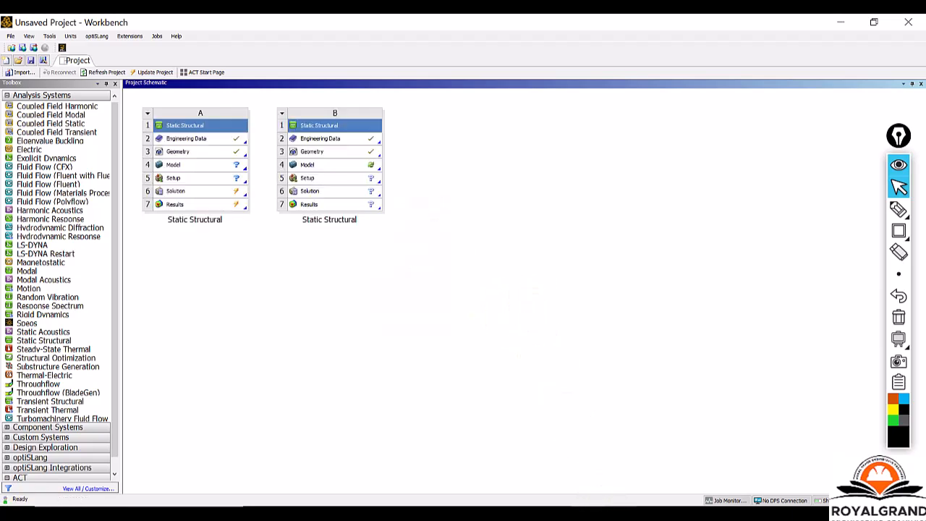
Switch to the Mechanical window of Static Structural system A and examine its plate with the central hole.
{"action": "left_click", "coordinate": [624, 453]}
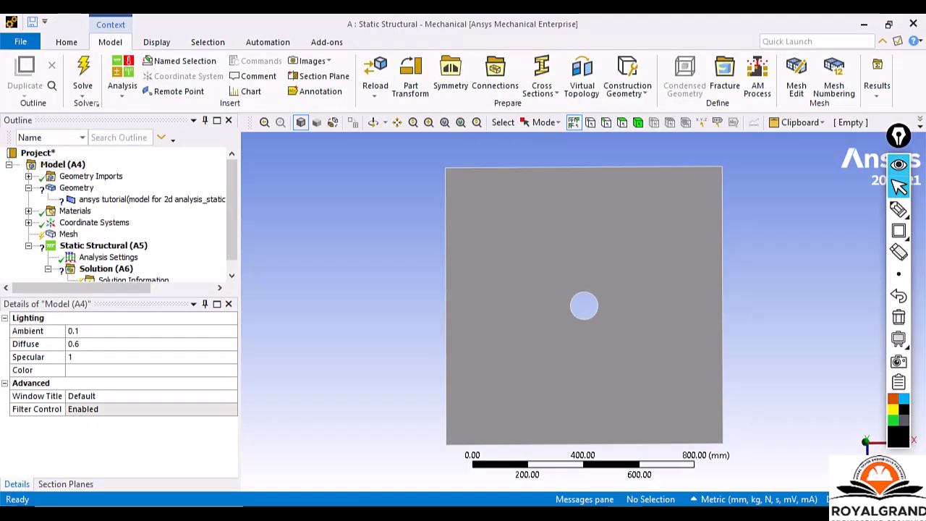
{"action": "scroll", "coordinate": [577, 329], "scroll_direction": "down", "scroll_amount": 2}
{"action": "scroll", "coordinate": [577, 329], "scroll_direction": "up", "scroll_amount": 4}
{"action": "scroll", "coordinate": [577, 329], "scroll_direction": "down", "scroll_amount": 4}
{"action": "scroll", "coordinate": [578, 329], "scroll_direction": "up", "scroll_amount": 2}
{"action": "scroll", "coordinate": [578, 329], "scroll_direction": "down", "scroll_amount": 1}
{"action": "scroll", "coordinate": [578, 329], "scroll_direction": "up", "scroll_amount": 1}
{"action": "scroll", "coordinate": [578, 329], "scroll_direction": "down", "scroll_amount": 2}
{"action": "scroll", "coordinate": [578, 329], "scroll_direction": "up", "scroll_amount": 1}
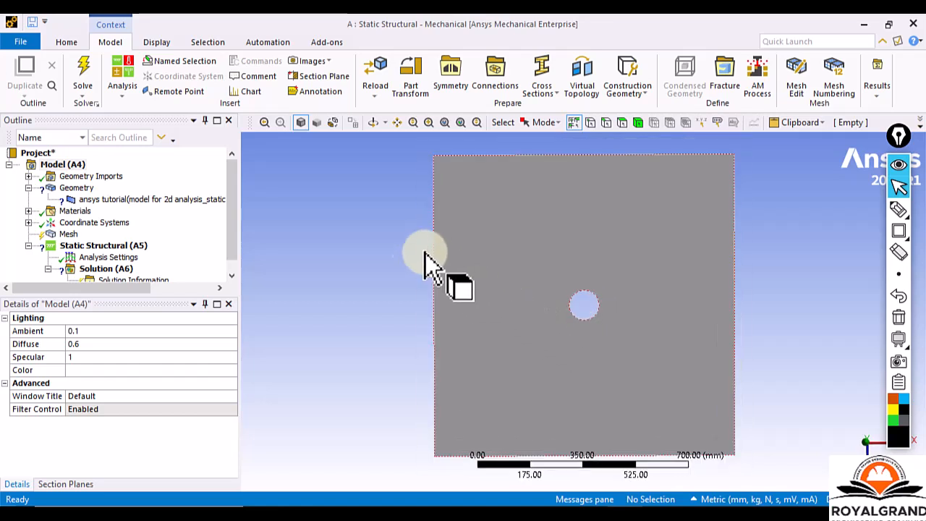
Frame the Geometry branch and its body in the outline with an annotation rectangle, and select that body to display its details.
{"action": "left_click", "coordinate": [899, 231]}
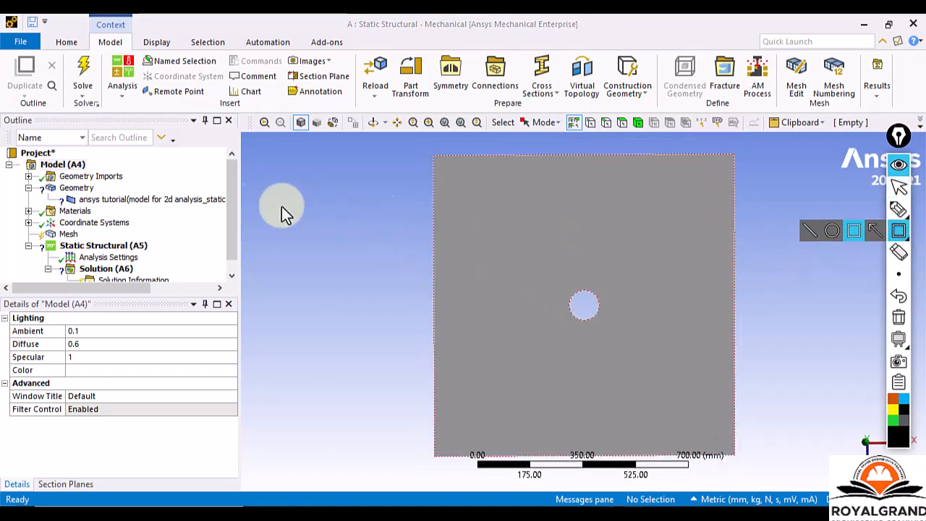
{"action": "mouse_move", "coordinate": [20, 183]}
{"action": "left_mouse_down"}
{"action": "mouse_move", "coordinate": [109, 210]}
{"action": "mouse_move", "coordinate": [233, 208]}
{"action": "left_mouse_up"}
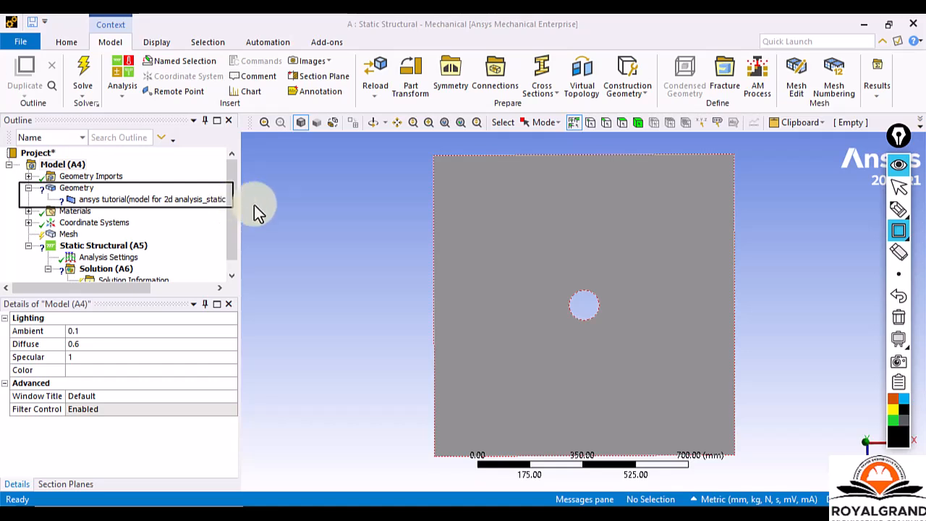
{"action": "left_click", "coordinate": [899, 186]}
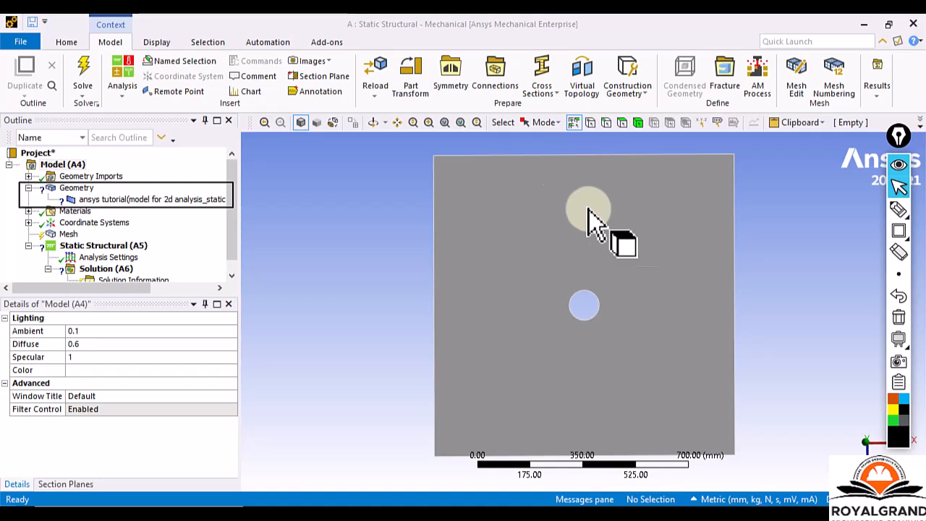
{"action": "mouse_move", "coordinate": [898, 210]}
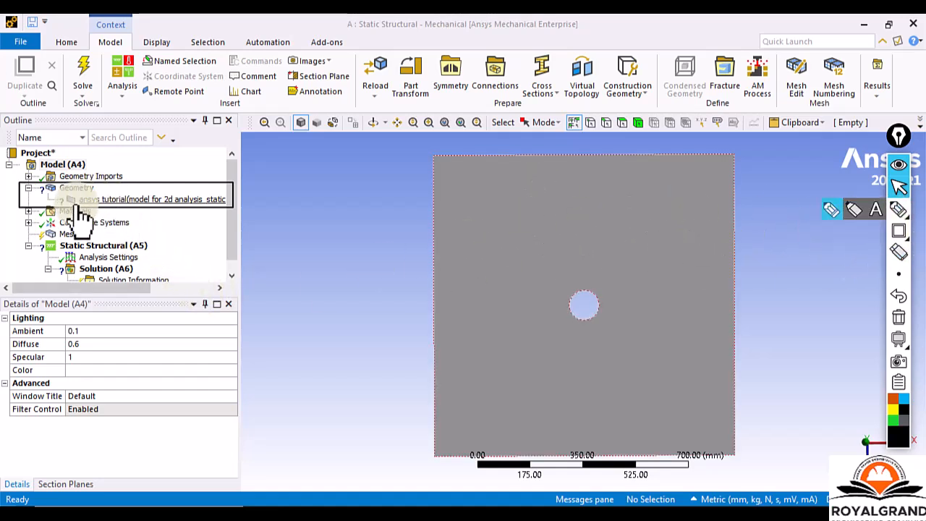
{"action": "double_click", "coordinate": [136, 200]}
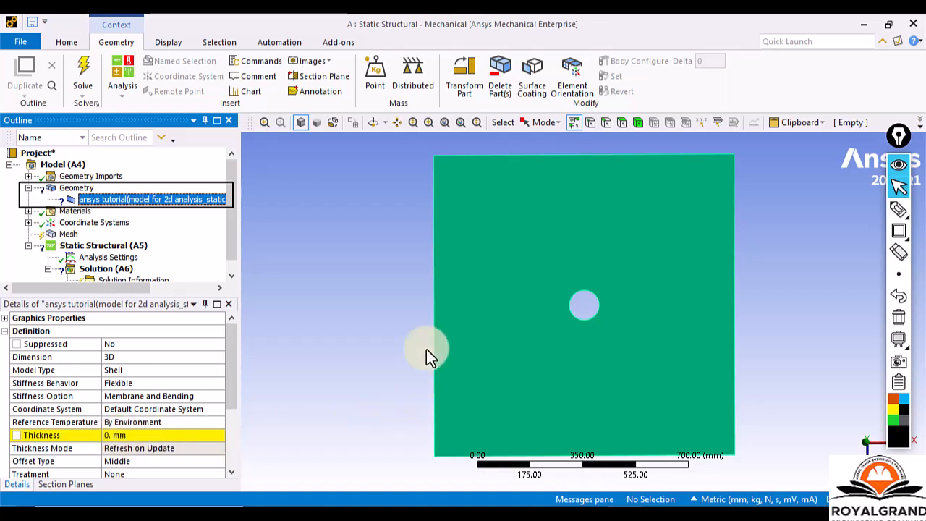
Set the thickness of the plate's shell body to 1 mm.
{"action": "left_click", "coordinate": [130, 437]}
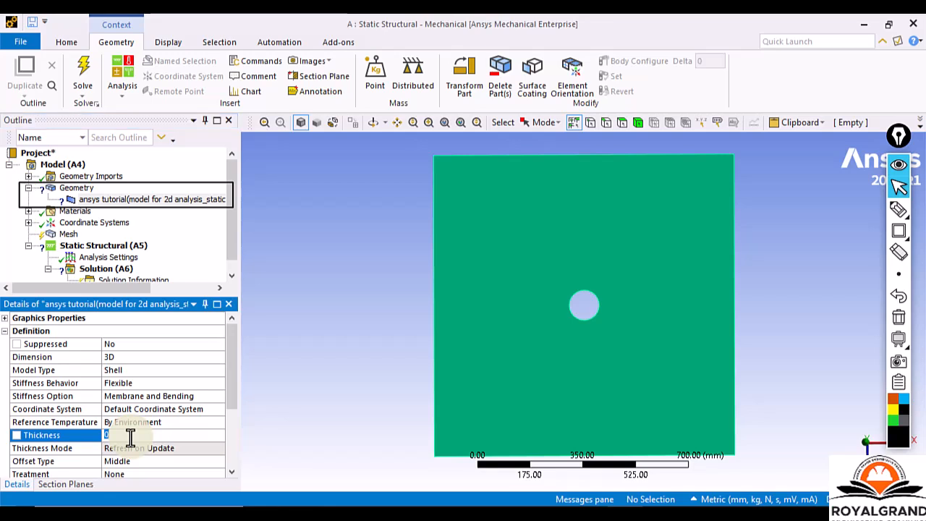
{"action": "type", "text": "1"}
{"action": "key", "text": "Return"}
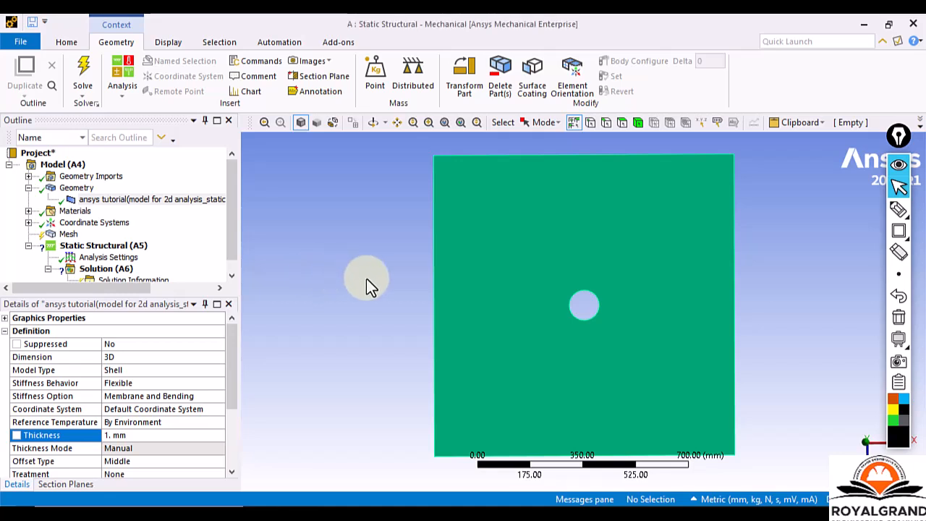
Check the Materials branch of the outline and the Workbench project schematic, returning to the Mechanical window of system A.
{"action": "left_click", "coordinate": [28, 210]}
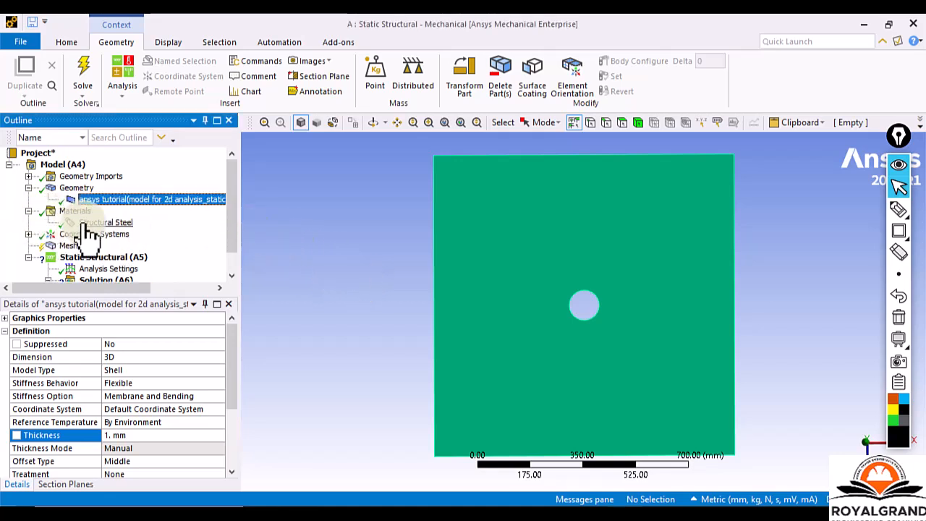
{"action": "left_click", "coordinate": [28, 211]}
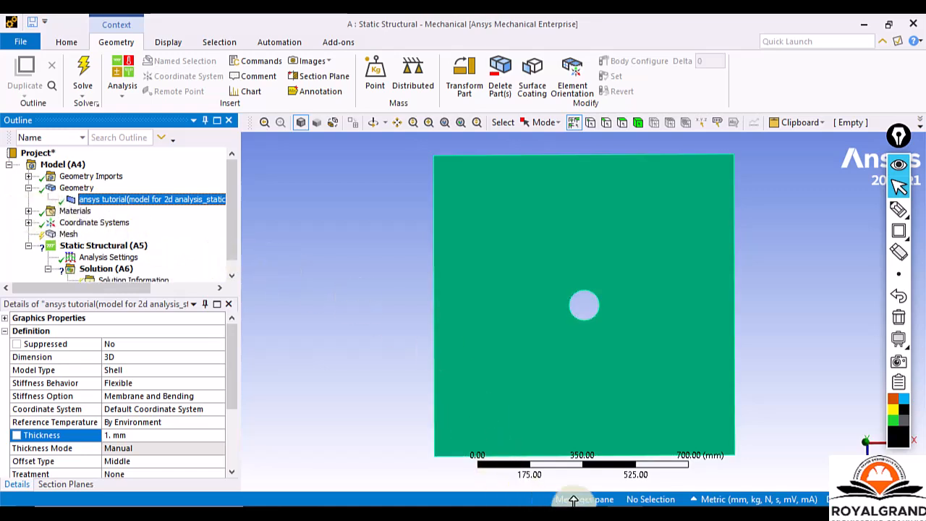
{"action": "left_click", "coordinate": [590, 518]}
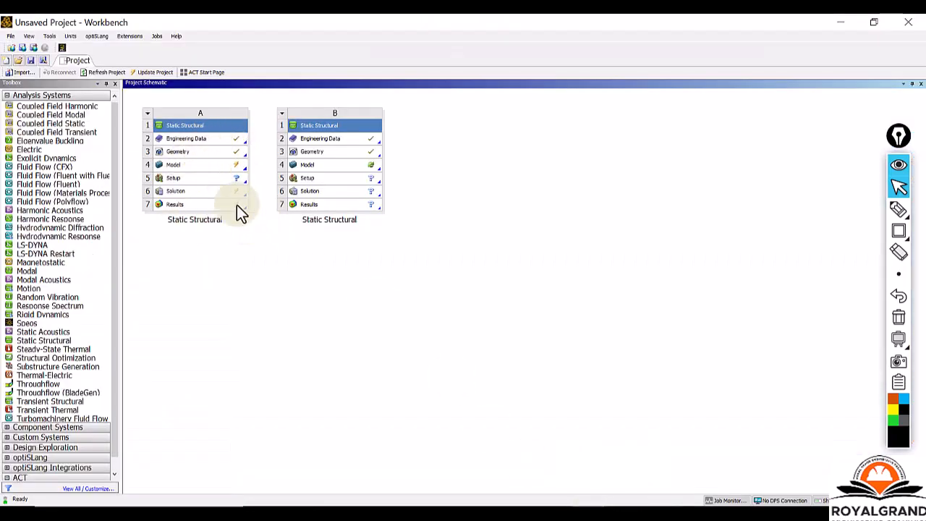
{"action": "mouse_move", "coordinate": [621, 516]}
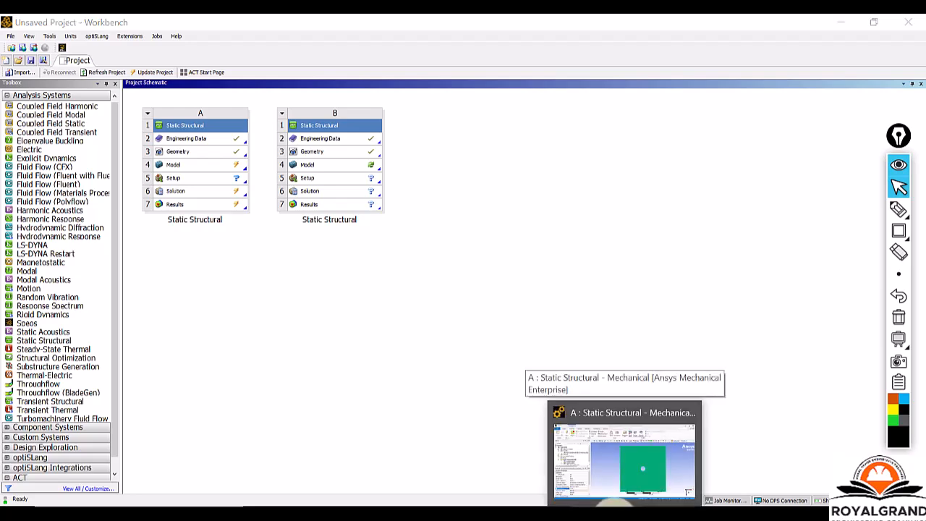
{"action": "left_click", "coordinate": [617, 499]}
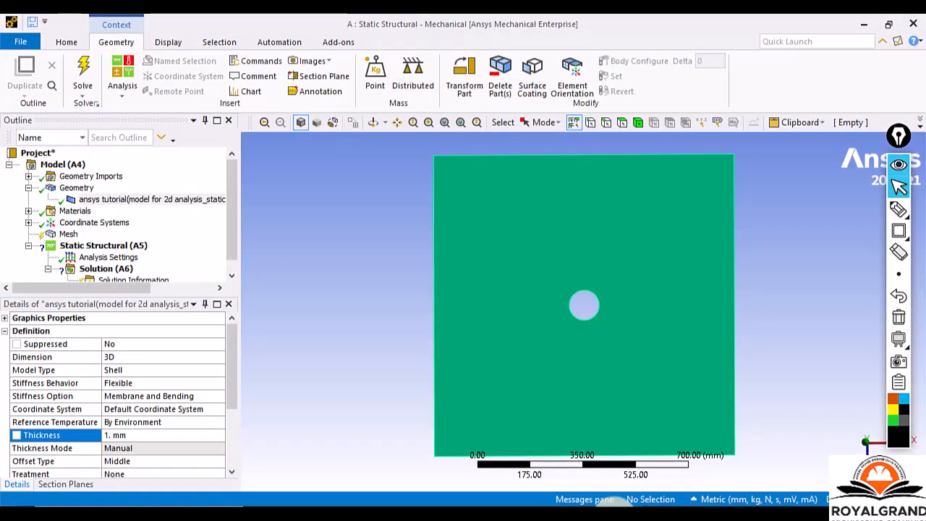
Show the details of the Mesh object with its Statistics group expanded.
{"action": "left_click", "coordinate": [234, 242]}
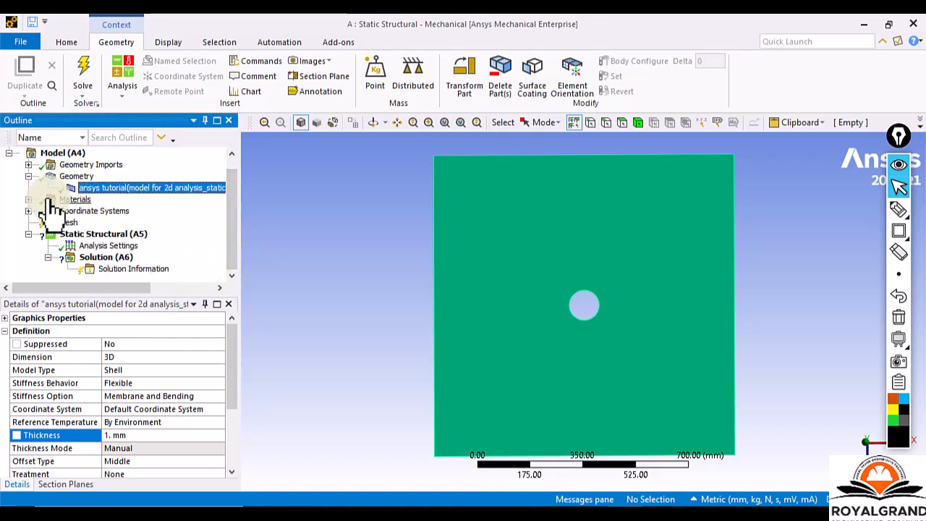
{"action": "left_click", "coordinate": [70, 223]}
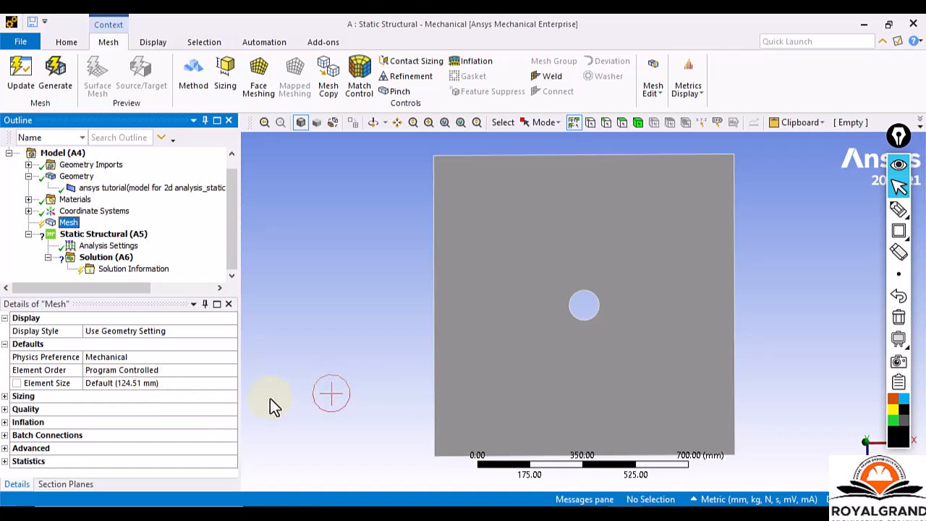
{"action": "left_click", "coordinate": [10, 462]}
{"action": "scroll", "coordinate": [142, 404], "scroll_direction": "down", "scroll_amount": 1}
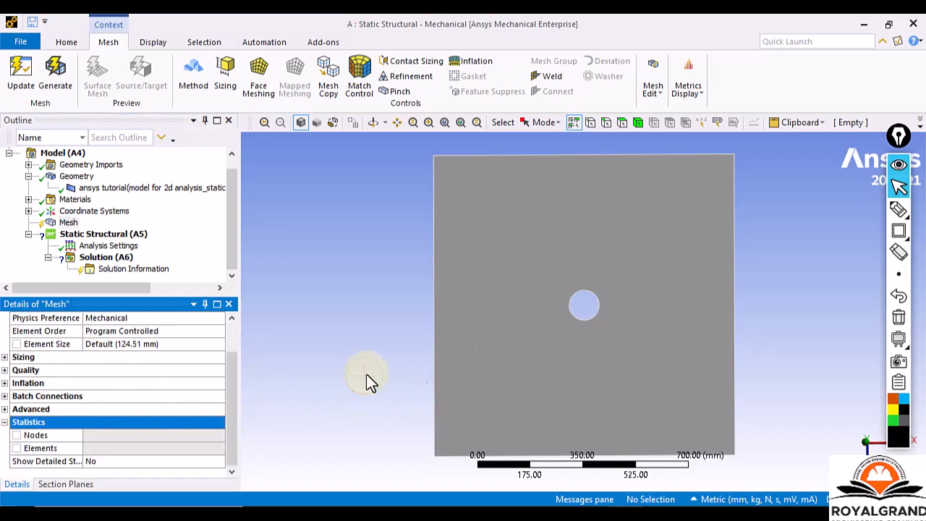
Frame the Element Size row and the Nodes and Elements rows of the mesh details with annotation rectangles.
{"action": "left_click", "coordinate": [900, 233]}
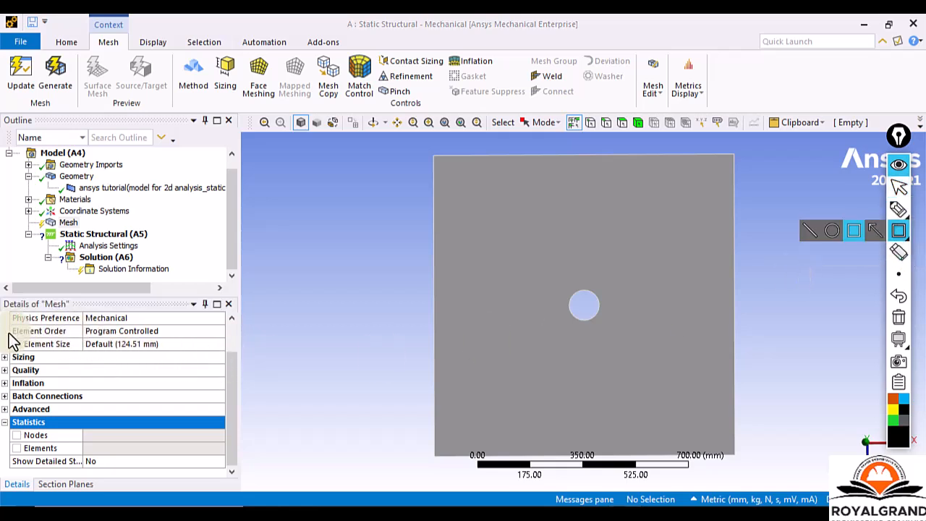
{"action": "mouse_move", "coordinate": [9, 338]}
{"action": "left_mouse_down"}
{"action": "mouse_move", "coordinate": [92, 355]}
{"action": "mouse_move", "coordinate": [228, 354]}
{"action": "left_mouse_up"}
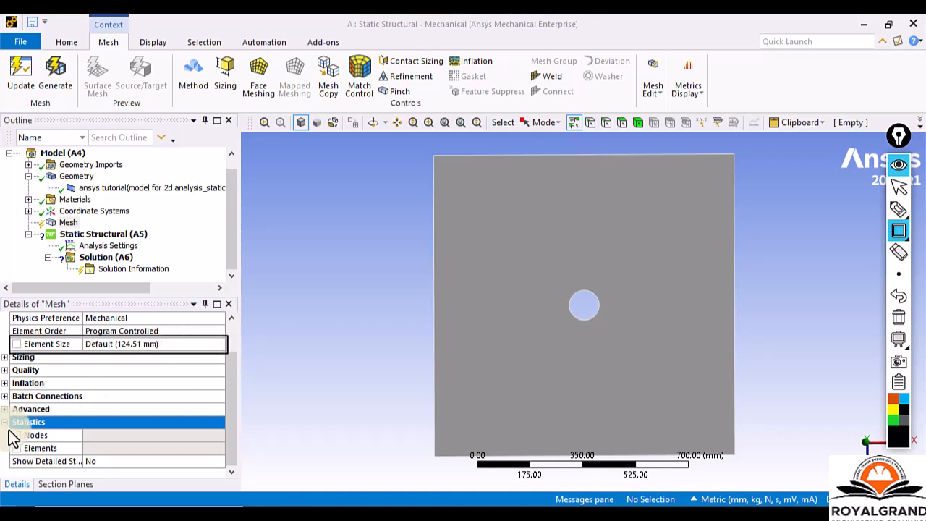
{"action": "mouse_move", "coordinate": [9, 429]}
{"action": "left_mouse_down"}
{"action": "mouse_move", "coordinate": [93, 452]}
{"action": "mouse_move", "coordinate": [230, 457]}
{"action": "left_mouse_up"}
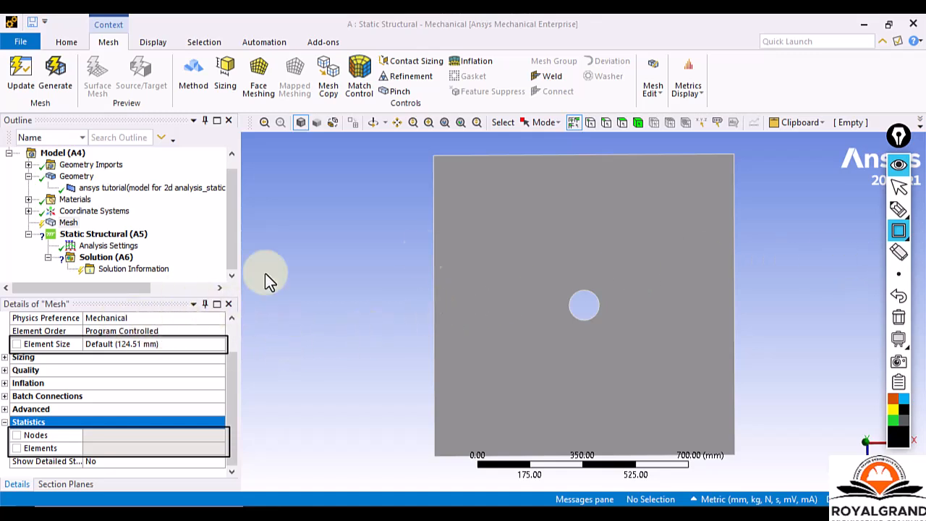
{"action": "left_click", "coordinate": [899, 187]}
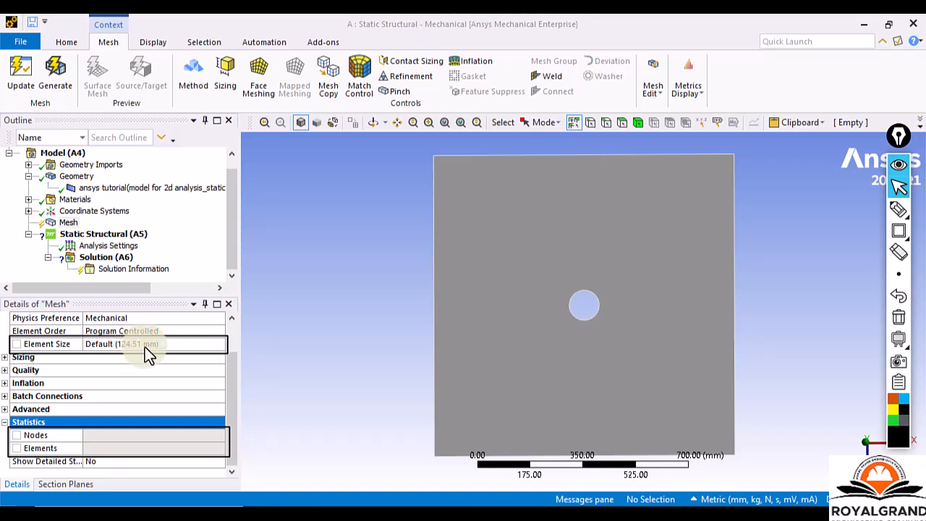
Generate the plate's mesh with the default element size and frame the meshing progress bar with an annotation rectangle.
{"action": "left_click", "coordinate": [70, 223]}
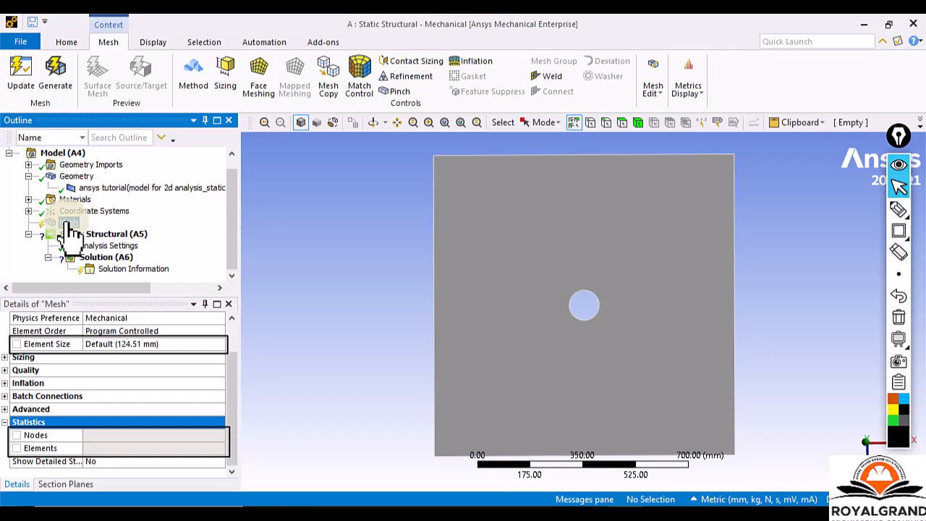
{"action": "right_click", "coordinate": [70, 230]}
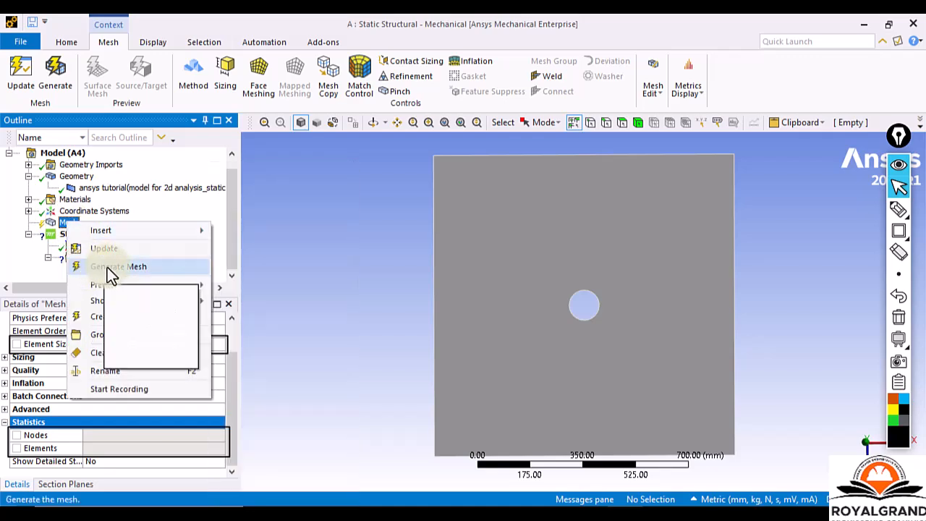
{"action": "left_click", "coordinate": [108, 266]}
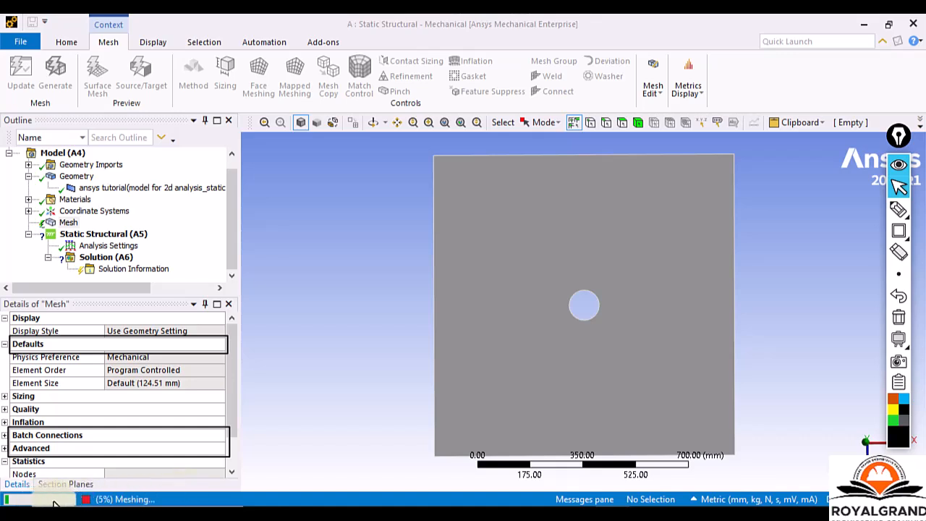
{"action": "left_click", "coordinate": [898, 230]}
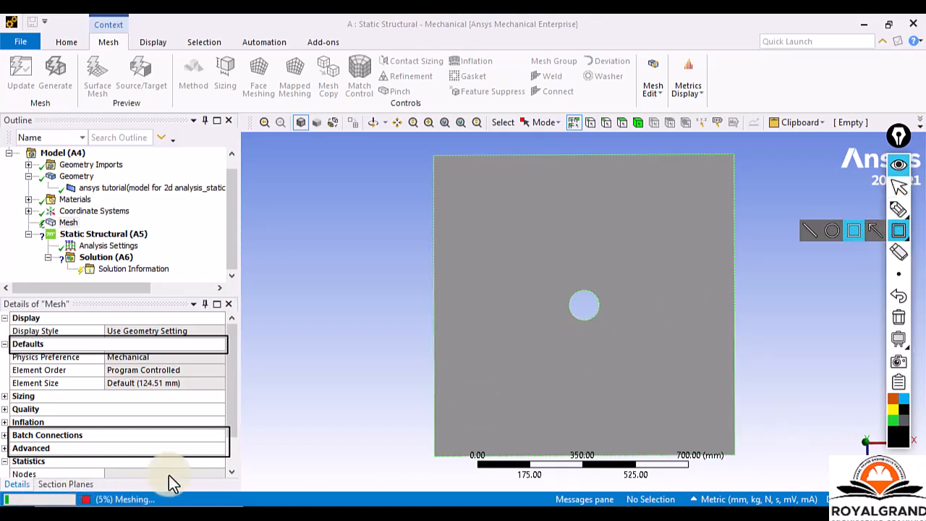
{"action": "mouse_move", "coordinate": [0, 487]}
{"action": "left_mouse_down"}
{"action": "mouse_move", "coordinate": [41, 500]}
{"action": "mouse_move", "coordinate": [154, 507]}
{"action": "left_mouse_up"}
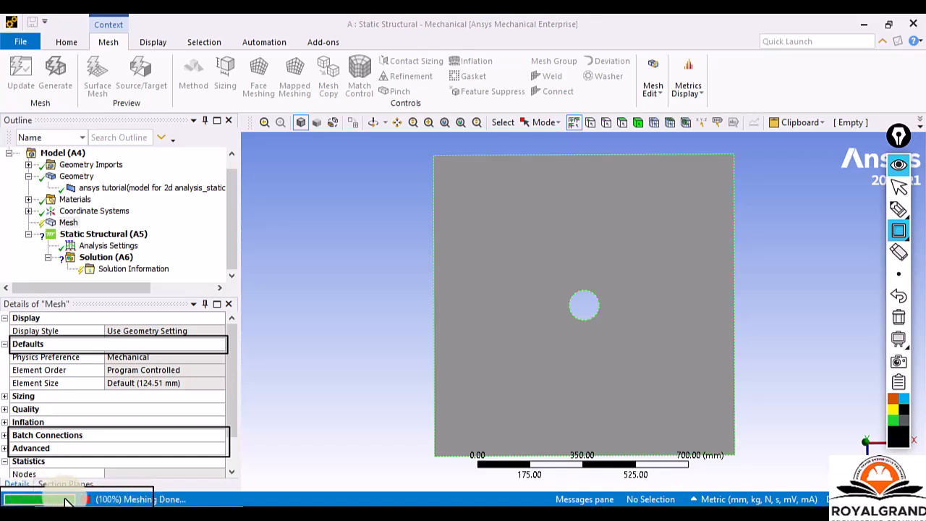
{"action": "left_click", "coordinate": [902, 190]}
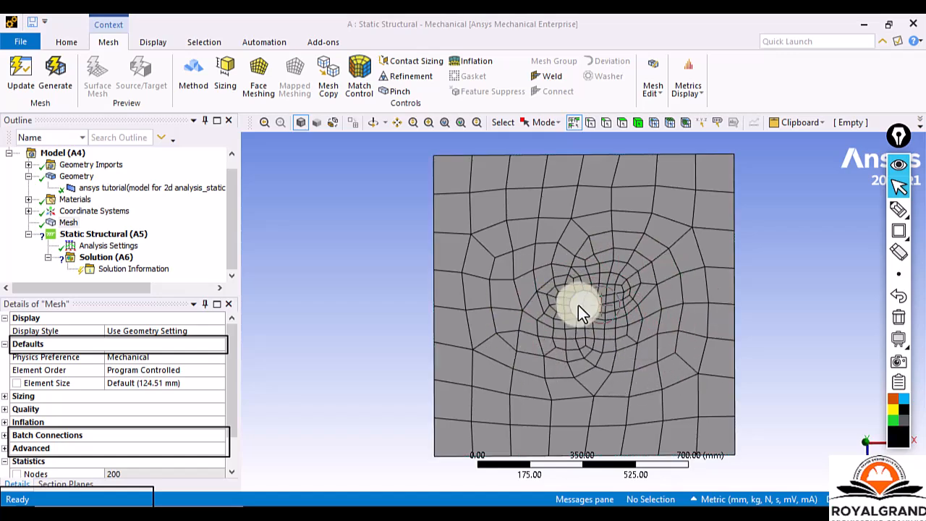
Examine the generated mesh around the central hole and the node and element counts in the mesh statistics.
{"action": "scroll", "coordinate": [578, 306], "scroll_direction": "up", "scroll_amount": 1}
{"action": "scroll", "coordinate": [578, 305], "scroll_direction": "down", "scroll_amount": 1}
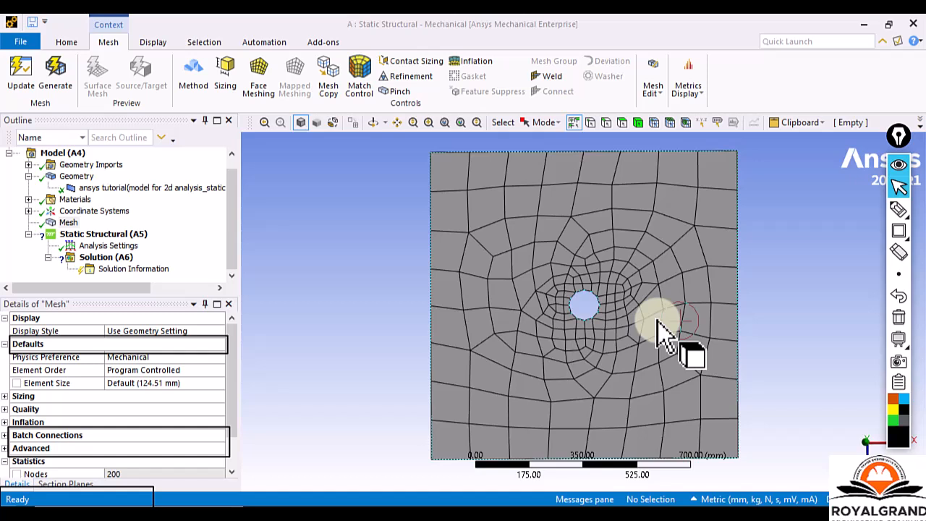
{"action": "scroll", "coordinate": [160, 377], "scroll_direction": "down", "scroll_amount": 1}
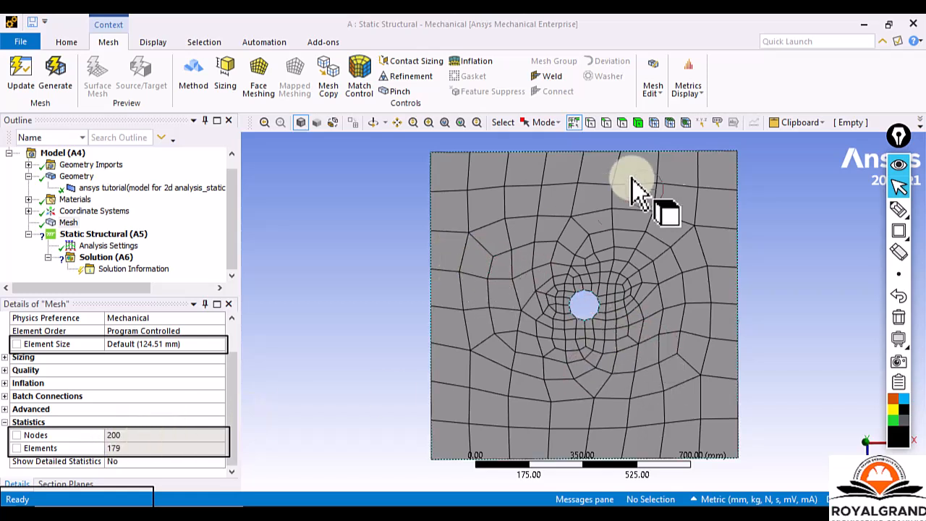
Pick the plate's upper-left and lower-left corners one after the other using the vertex selection filter.
{"action": "left_click", "coordinate": [593, 129]}
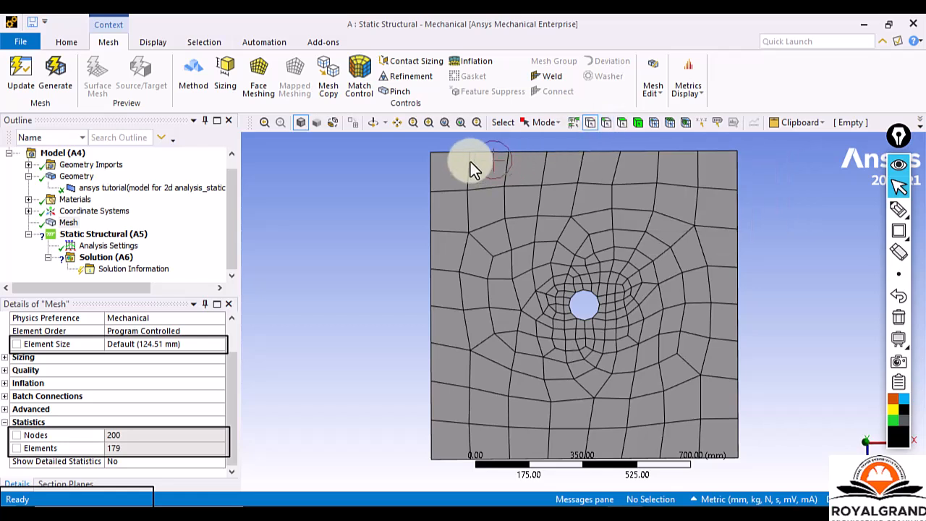
{"action": "left_click", "coordinate": [433, 152]}
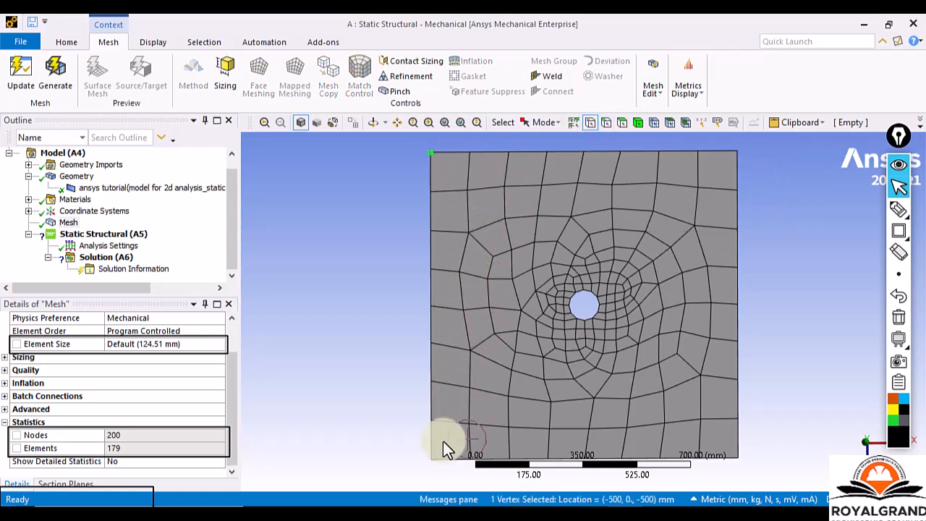
{"action": "left_click", "coordinate": [434, 458]}
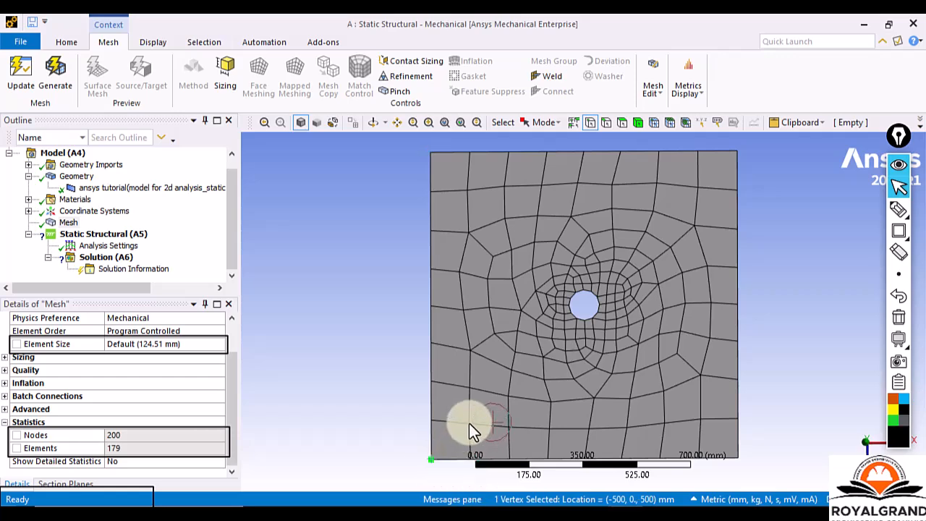
{"action": "scroll", "coordinate": [496, 327], "scroll_direction": "up", "scroll_amount": 3}
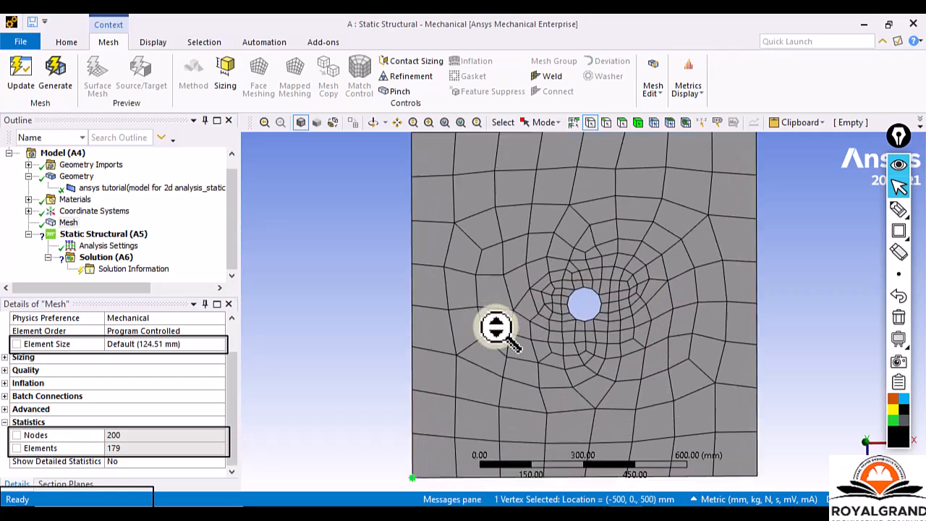
{"action": "scroll", "coordinate": [496, 327], "scroll_direction": "up", "scroll_amount": 1}
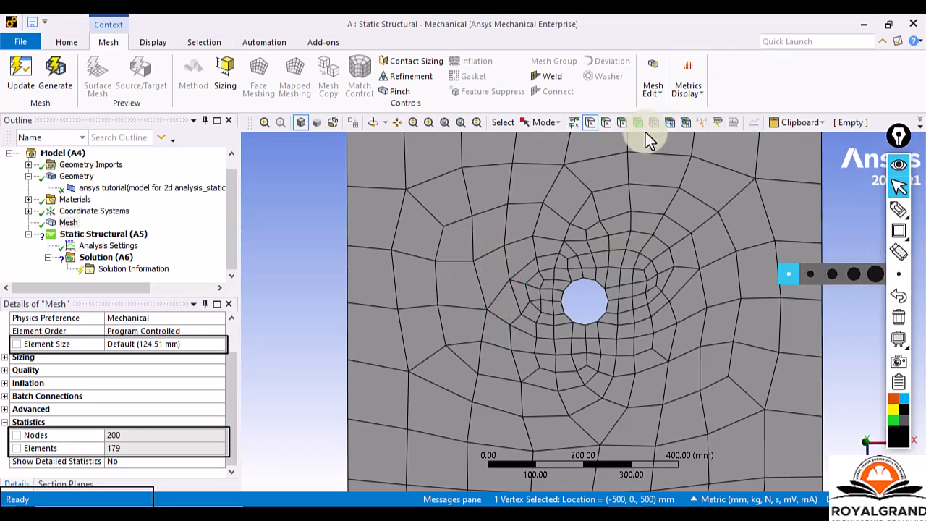
Try the edge selection filter, switch to element face selection, and pick individual mesh elements across the plate to inspect them.
{"action": "left_click", "coordinate": [610, 128]}
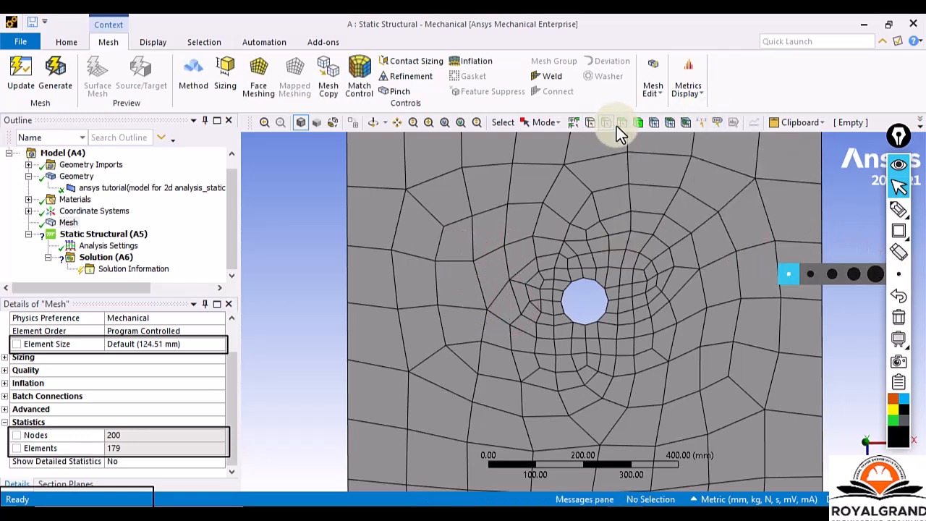
{"action": "left_click", "coordinate": [667, 125]}
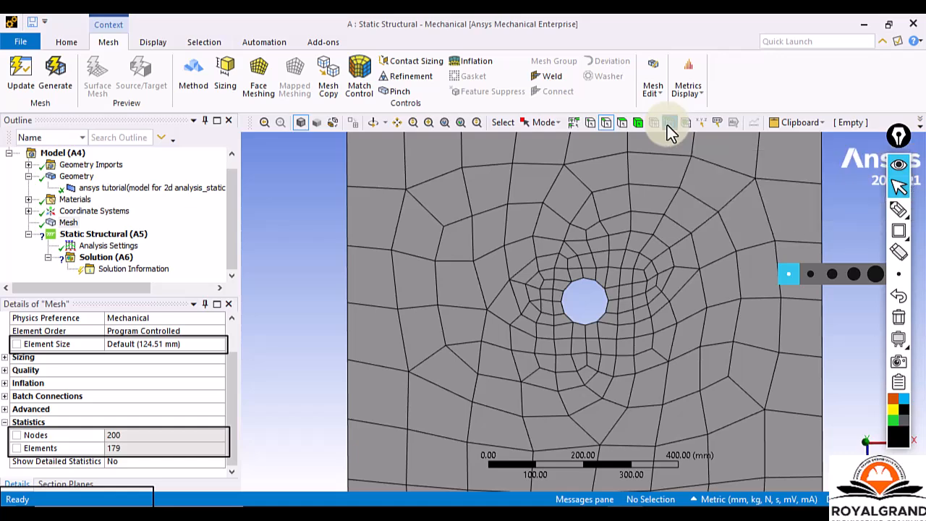
{"action": "left_click", "coordinate": [383, 175]}
{"action": "scroll", "coordinate": [395, 234], "scroll_direction": "down", "scroll_amount": 3}
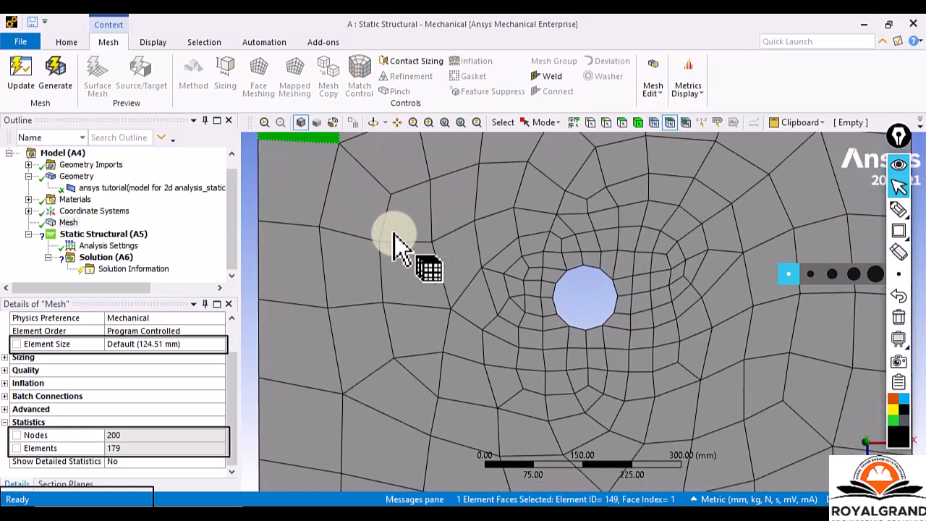
{"action": "left_click", "coordinate": [419, 288]}
{"action": "left_click", "coordinate": [454, 290]}
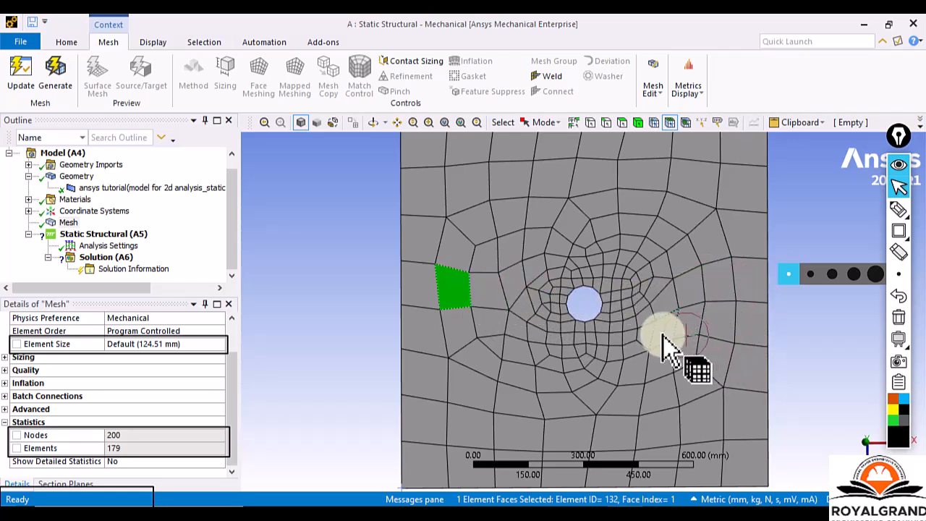
{"action": "left_click", "coordinate": [598, 372]}
{"action": "left_click", "coordinate": [549, 392]}
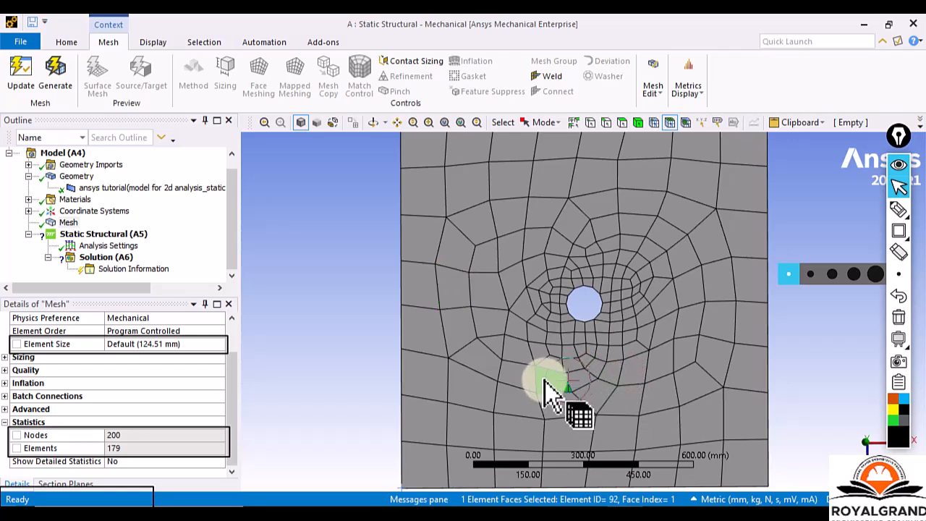
{"action": "left_click", "coordinate": [496, 353]}
{"action": "left_click", "coordinate": [490, 364]}
{"action": "left_click", "coordinate": [496, 348]}
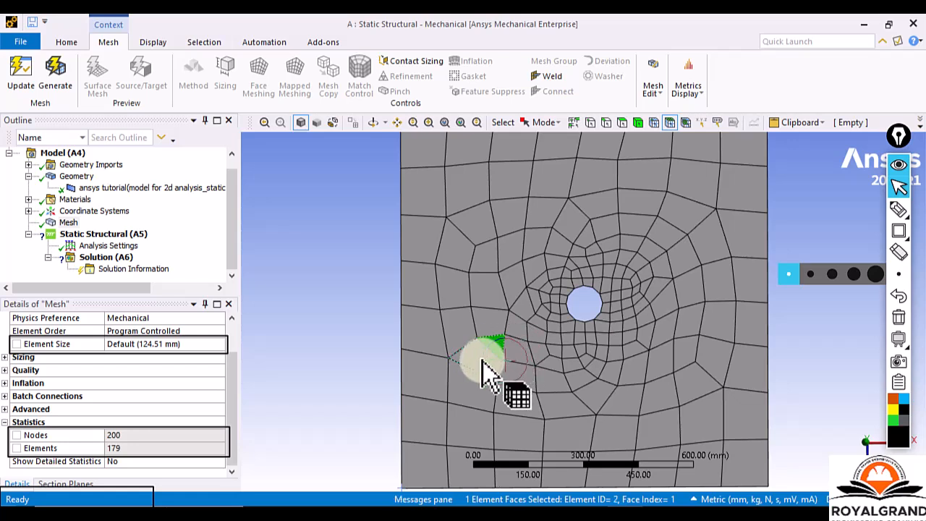
{"action": "left_click", "coordinate": [470, 394]}
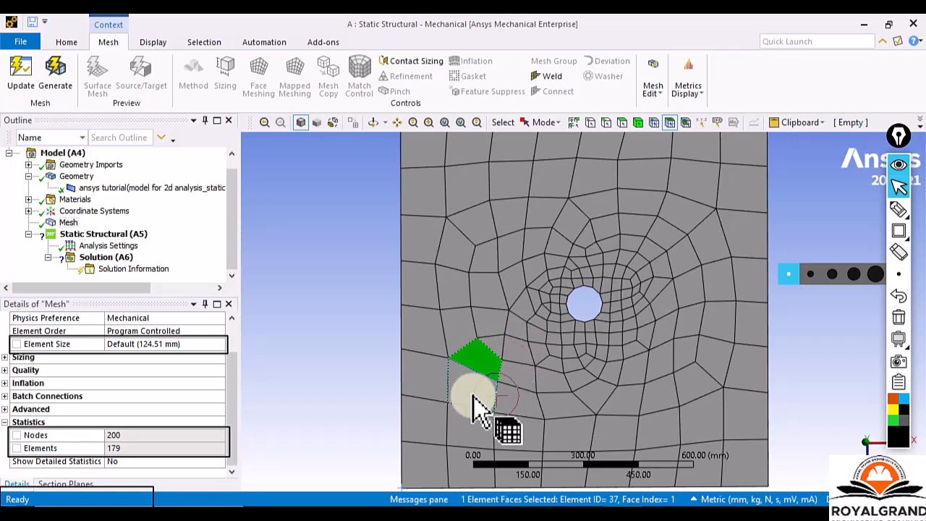
{"action": "left_click", "coordinate": [431, 370]}
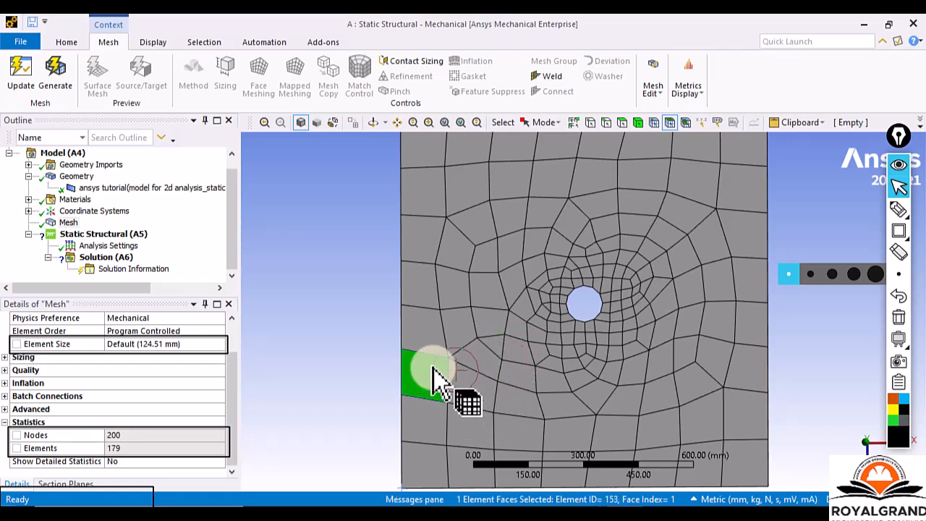
Pick two more mesh elements beside the hole, then switch to node selection and pick individual nodes across the plate's upper area.
{"action": "left_click", "coordinate": [460, 329]}
{"action": "left_click", "coordinate": [483, 296]}
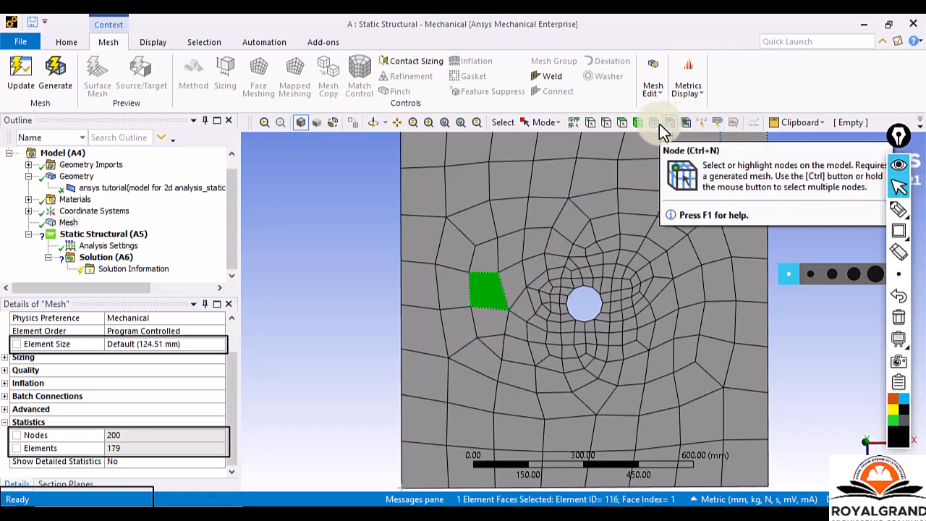
{"action": "left_click", "coordinate": [657, 124]}
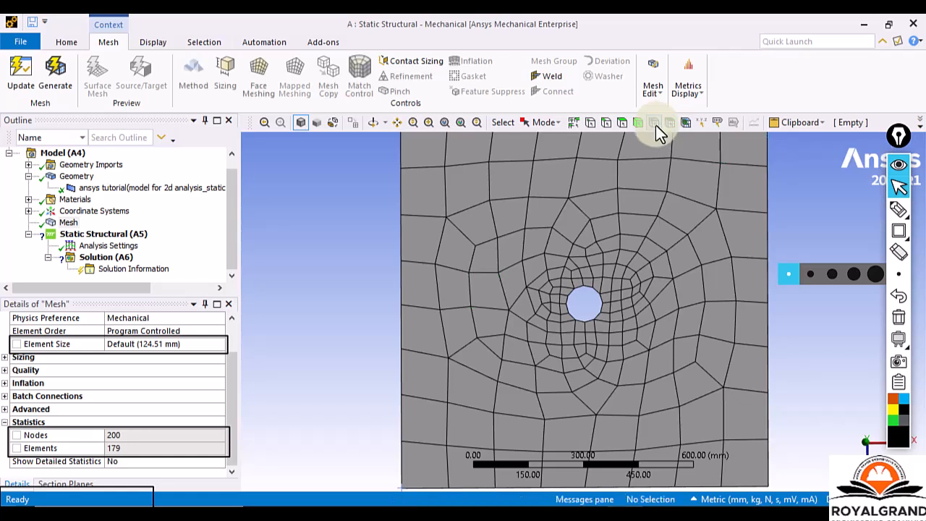
{"action": "left_click", "coordinate": [491, 201]}
{"action": "left_click", "coordinate": [448, 218]}
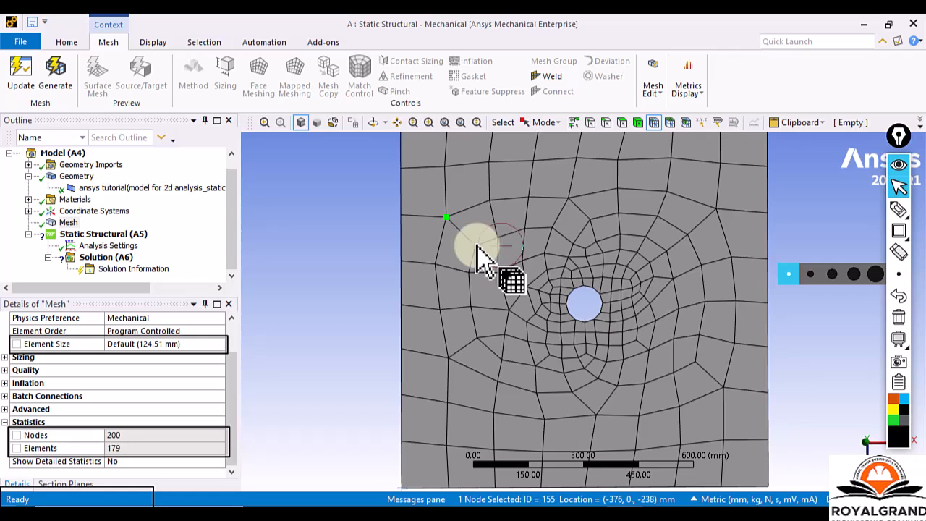
{"action": "left_click", "coordinate": [476, 247]}
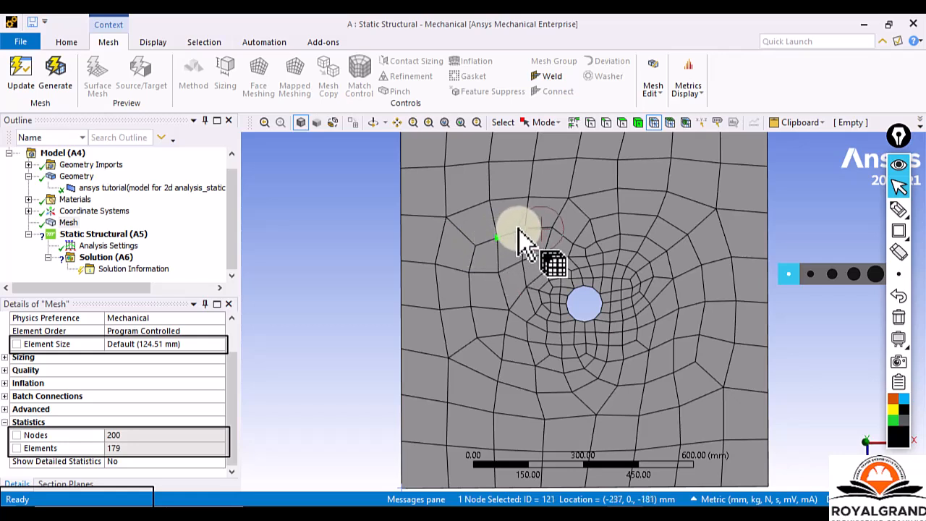
{"action": "left_click", "coordinate": [524, 228]}
{"action": "left_click", "coordinate": [528, 197]}
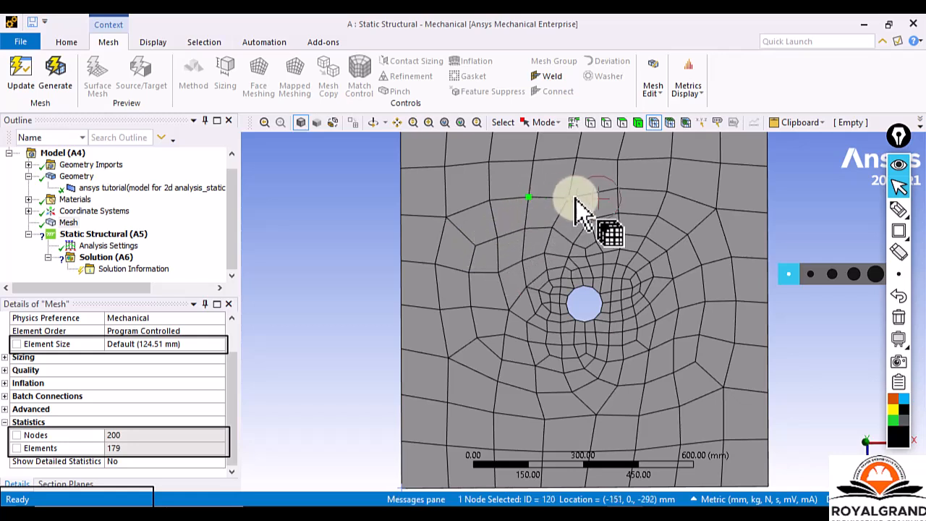
{"action": "left_click", "coordinate": [570, 198]}
{"action": "left_click", "coordinate": [617, 189]}
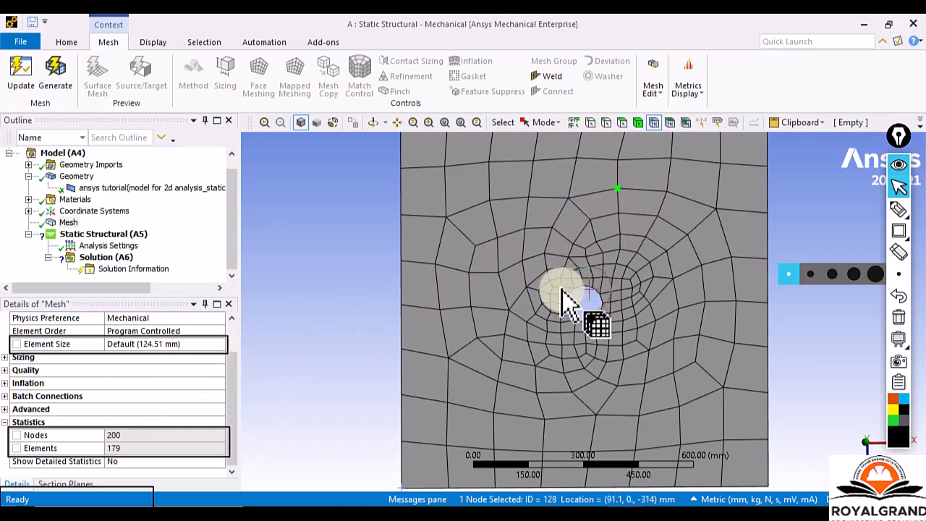
Pick one mesh node to the upper right of the hole and two nodes near the plate's left edge.
{"action": "scroll", "coordinate": [528, 335], "scroll_direction": "down", "scroll_amount": 2}
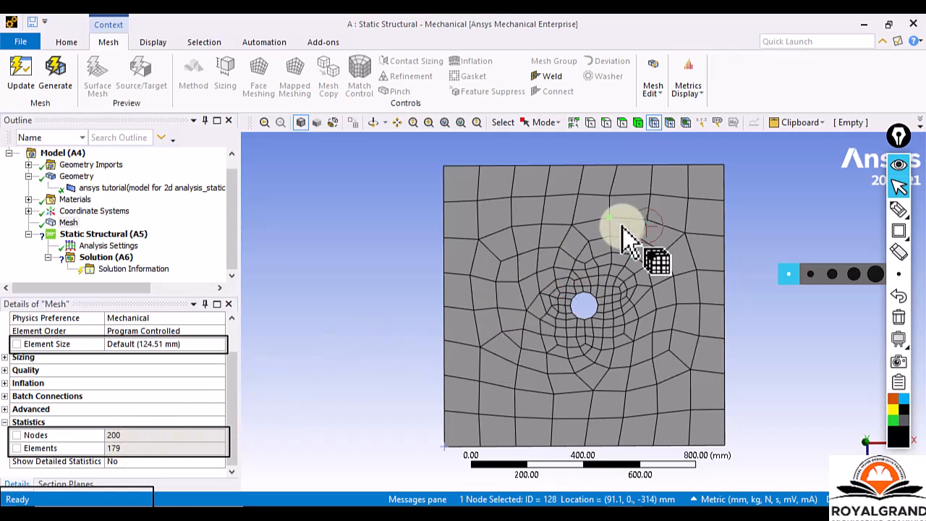
{"action": "left_click", "coordinate": [644, 222]}
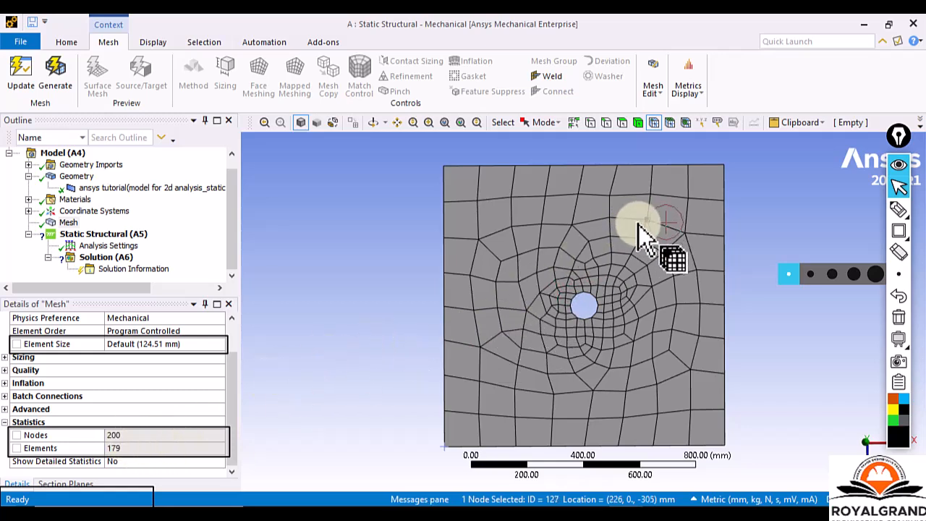
{"action": "left_click", "coordinate": [478, 243]}
{"action": "left_click", "coordinate": [471, 274]}
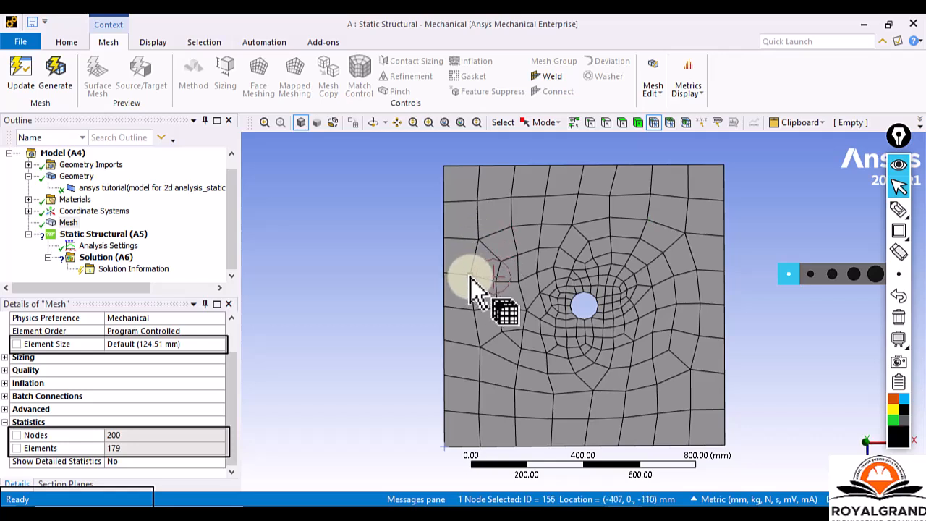
Switch back to element face selection, pick several elements one by one along the plate's top row, and clear the selection.
{"action": "left_click", "coordinate": [671, 122]}
{"action": "left_click", "coordinate": [466, 182]}
{"action": "left_click", "coordinate": [539, 185]}
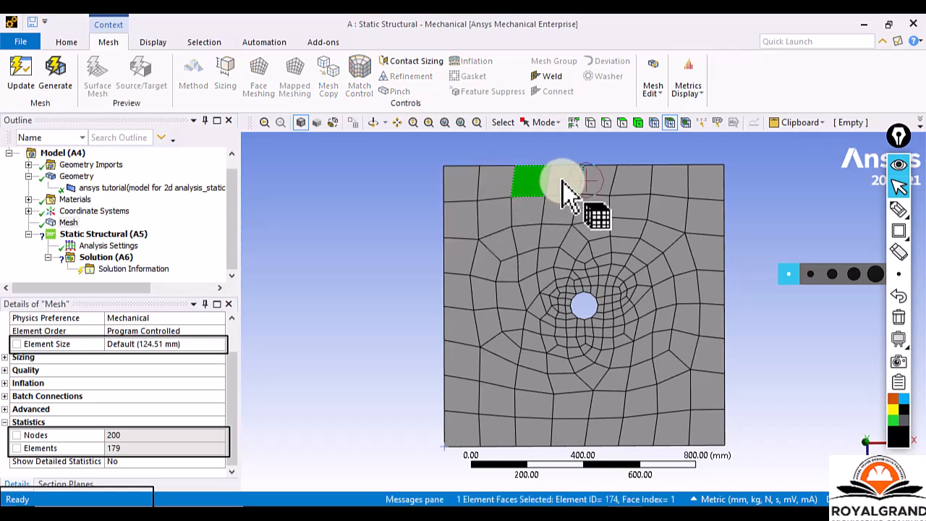
{"action": "left_click", "coordinate": [578, 187]}
{"action": "left_click", "coordinate": [605, 181]}
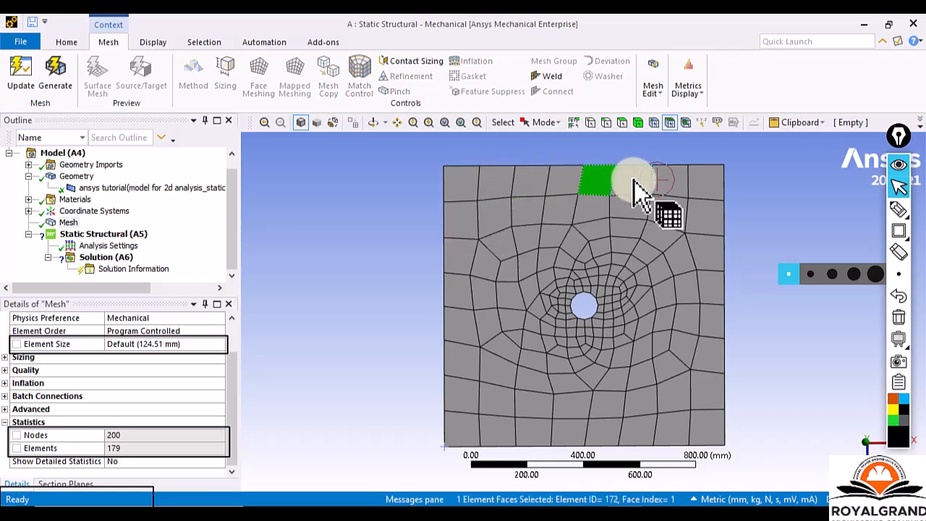
{"action": "left_click", "coordinate": [635, 181]}
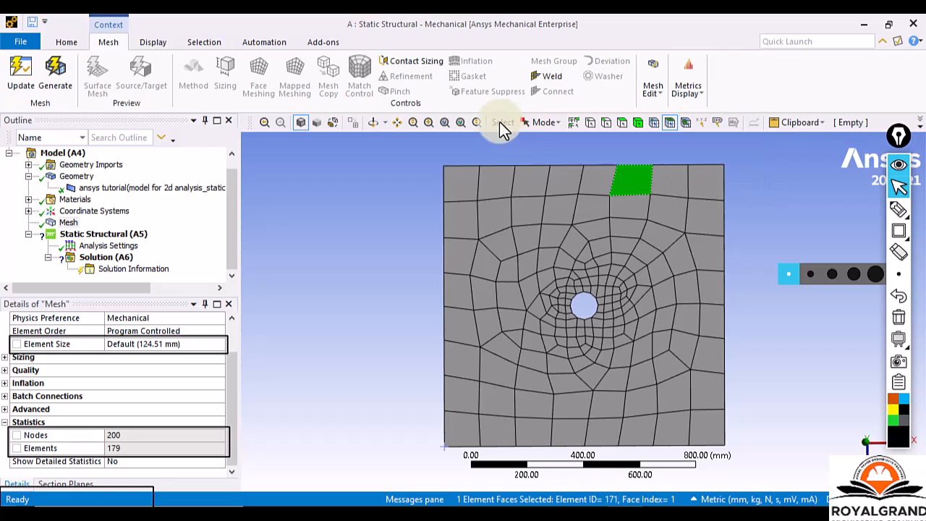
{"action": "left_click", "coordinate": [443, 177]}
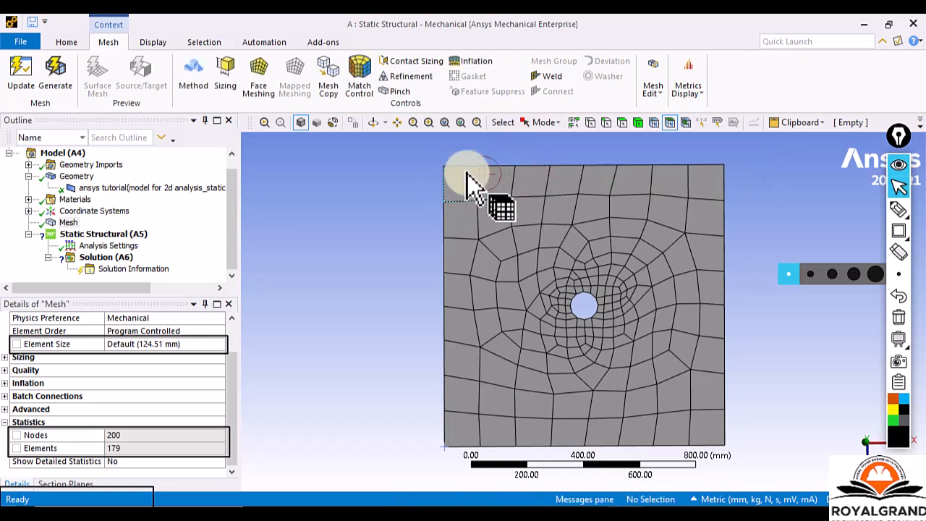
Review the available selection modes and keep Single Select as the active mode.
{"action": "left_click", "coordinate": [544, 126]}
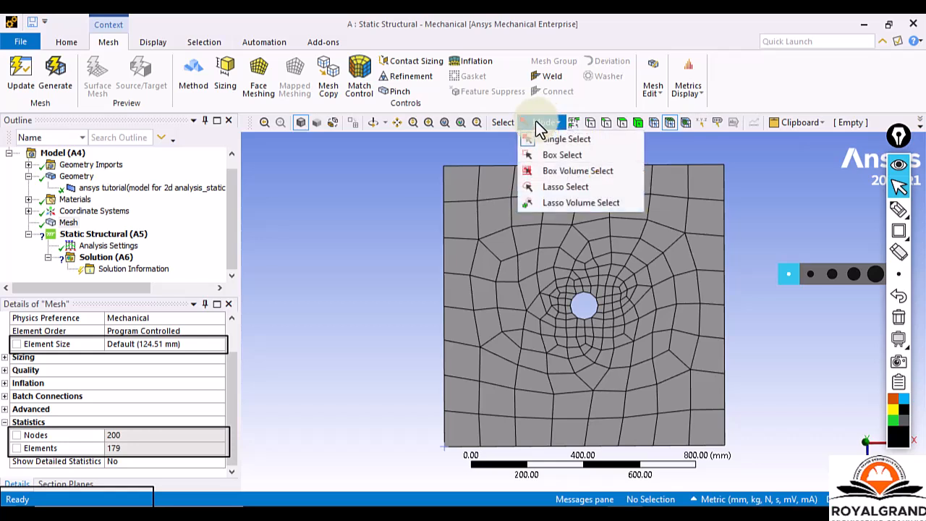
{"action": "left_click", "coordinate": [539, 140]}
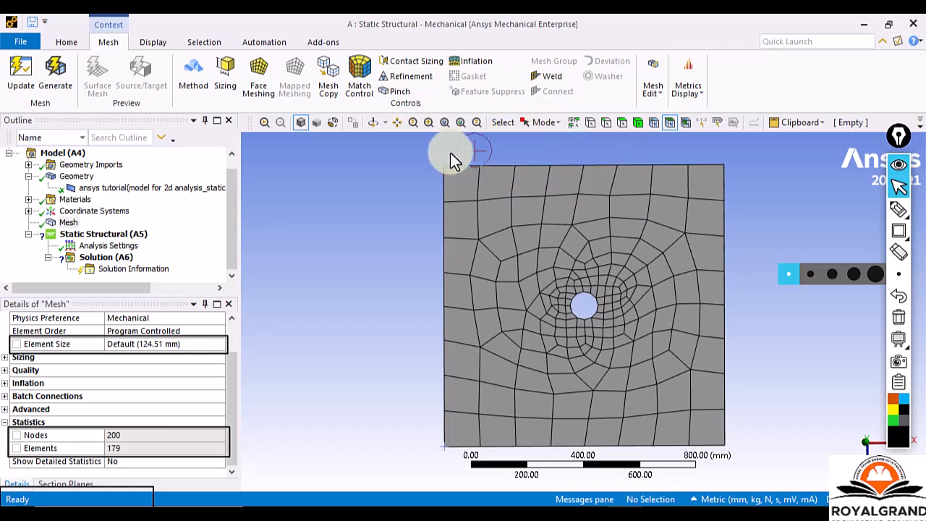
{"action": "left_click", "coordinate": [521, 122]}
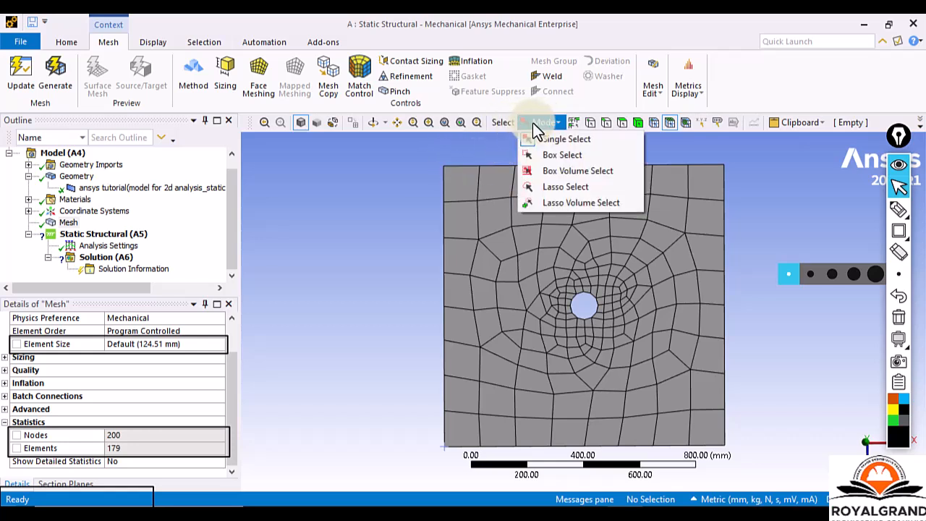
{"action": "left_click", "coordinate": [507, 125]}
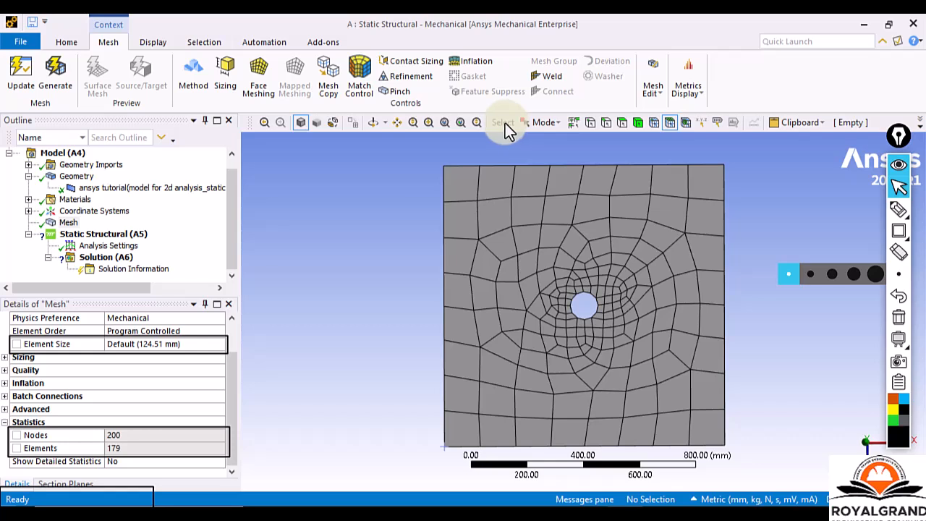
{"action": "left_click", "coordinate": [544, 123]}
{"action": "left_click", "coordinate": [495, 126]}
{"action": "right_click", "coordinate": [494, 125]}
{"action": "left_click", "coordinate": [502, 121]}
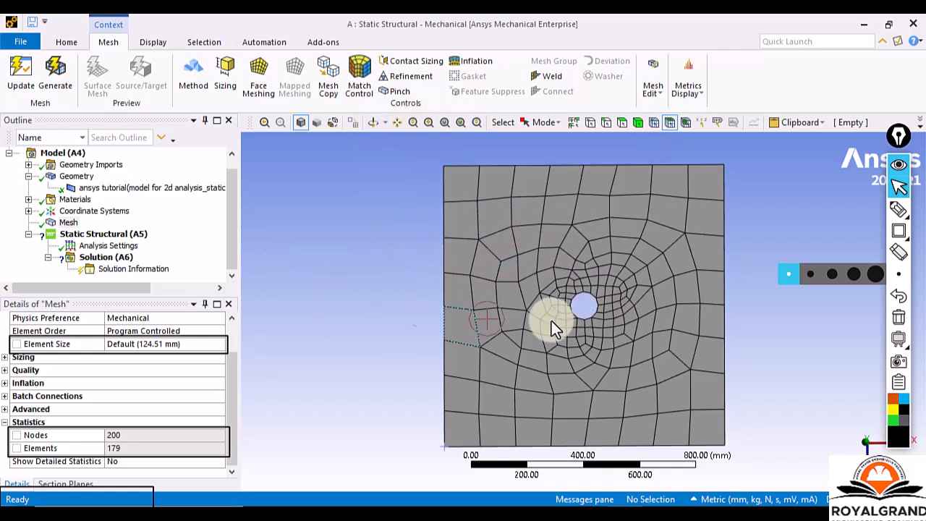
Tilt the meshed plate slightly and zoom in and out repeatedly to examine the mesh around the hole.
{"action": "middle_click_drag", "start_coordinate": [510, 339], "coordinate": [688, 302]}
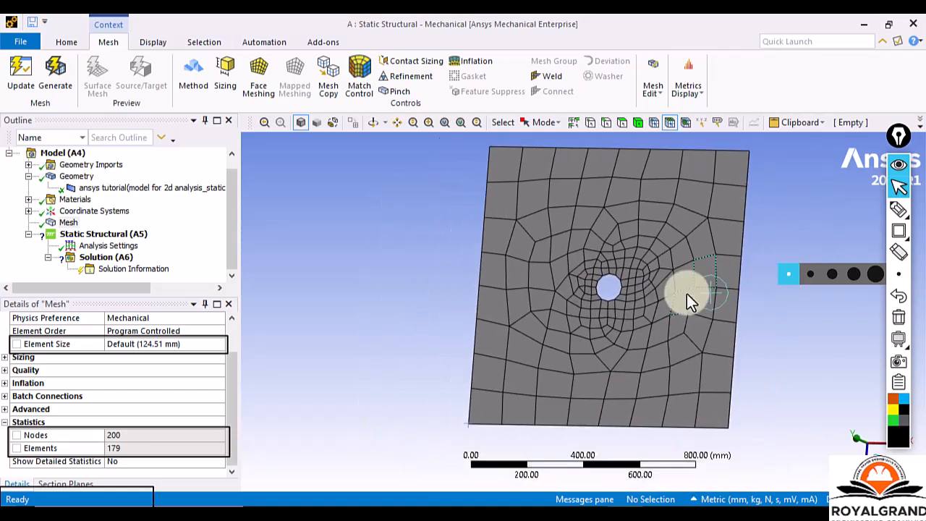
{"action": "scroll", "coordinate": [528, 307], "scroll_direction": "up", "scroll_amount": 2}
{"action": "scroll", "coordinate": [528, 295], "scroll_direction": "down", "scroll_amount": 3}
{"action": "scroll", "coordinate": [527, 293], "scroll_direction": "up", "scroll_amount": 2}
{"action": "scroll", "coordinate": [527, 294], "scroll_direction": "down", "scroll_amount": 3}
{"action": "scroll", "coordinate": [526, 295], "scroll_direction": "up", "scroll_amount": 4}
{"action": "scroll", "coordinate": [527, 294], "scroll_direction": "down", "scroll_amount": 4}
{"action": "scroll", "coordinate": [527, 294], "scroll_direction": "up", "scroll_amount": 3}
{"action": "scroll", "coordinate": [528, 294], "scroll_direction": "down", "scroll_amount": 4}
{"action": "scroll", "coordinate": [527, 294], "scroll_direction": "up", "scroll_amount": 3}
{"action": "scroll", "coordinate": [527, 294], "scroll_direction": "down", "scroll_amount": 4}
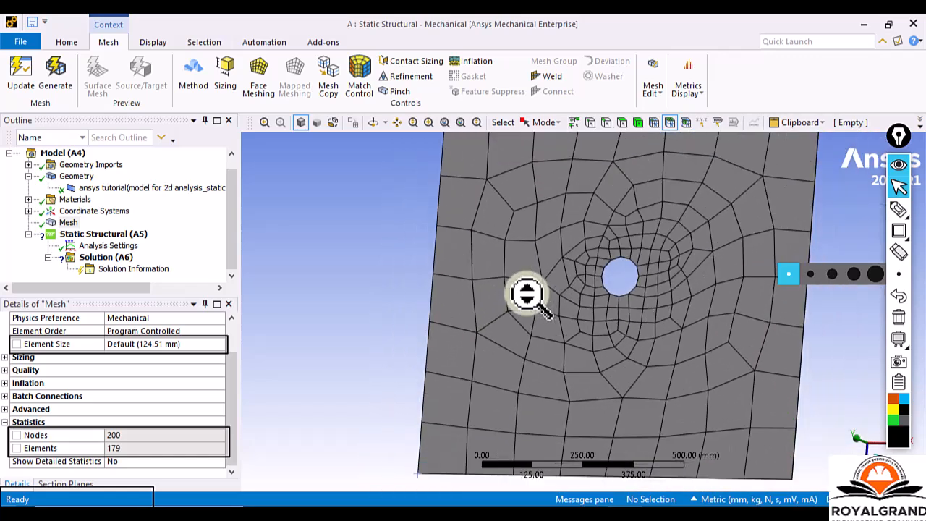
{"action": "scroll", "coordinate": [528, 294], "scroll_direction": "up", "scroll_amount": 4}
{"action": "scroll", "coordinate": [528, 294], "scroll_direction": "down", "scroll_amount": 4}
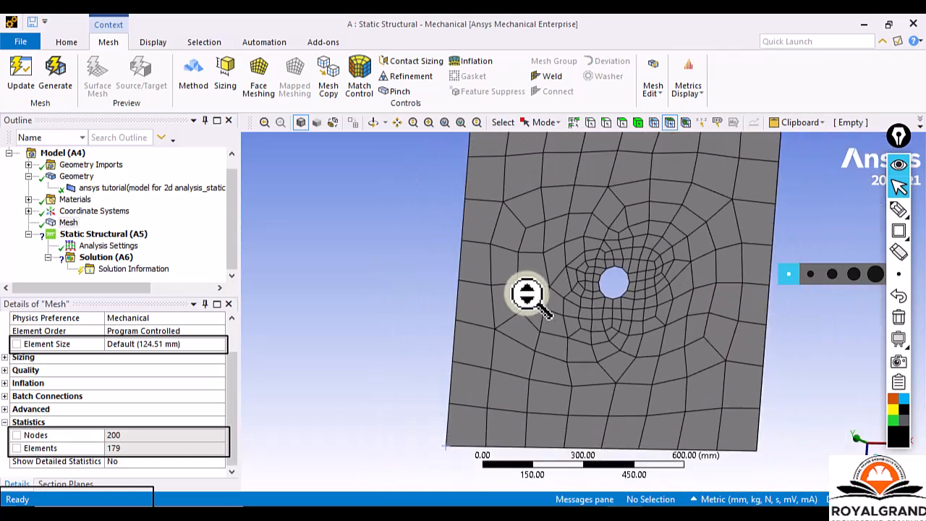
Use Box Zoom to enlarge an area near the plate's left edge and the central hole, zooming back out after each.
{"action": "left_click", "coordinate": [428, 122]}
{"action": "left_click_drag", "start_coordinate": [459, 195], "coordinate": [554, 320]}
{"action": "scroll", "coordinate": [657, 326], "scroll_direction": "down", "scroll_amount": 5}
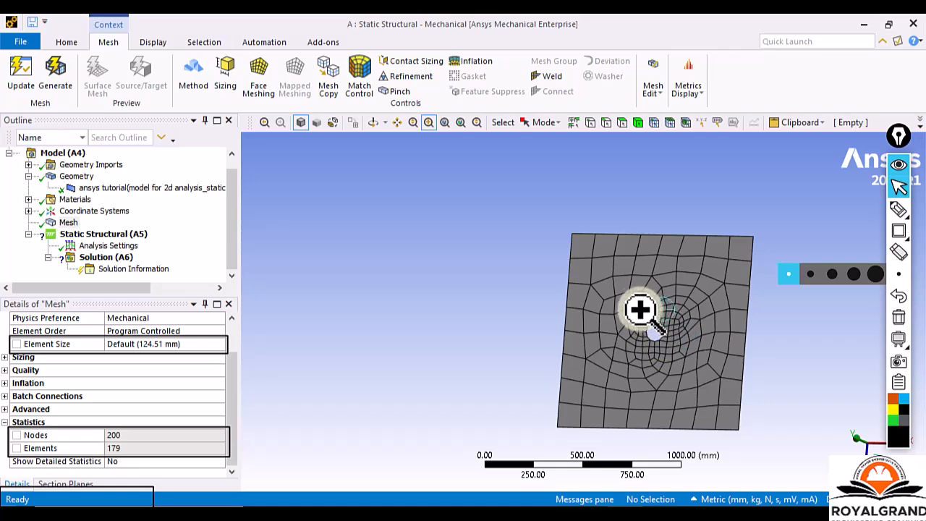
{"action": "left_click_drag", "start_coordinate": [635, 310], "coordinate": [680, 364]}
{"action": "scroll", "coordinate": [626, 345], "scroll_direction": "up", "scroll_amount": 3}
{"action": "scroll", "coordinate": [623, 344], "scroll_direction": "down", "scroll_amount": 1}
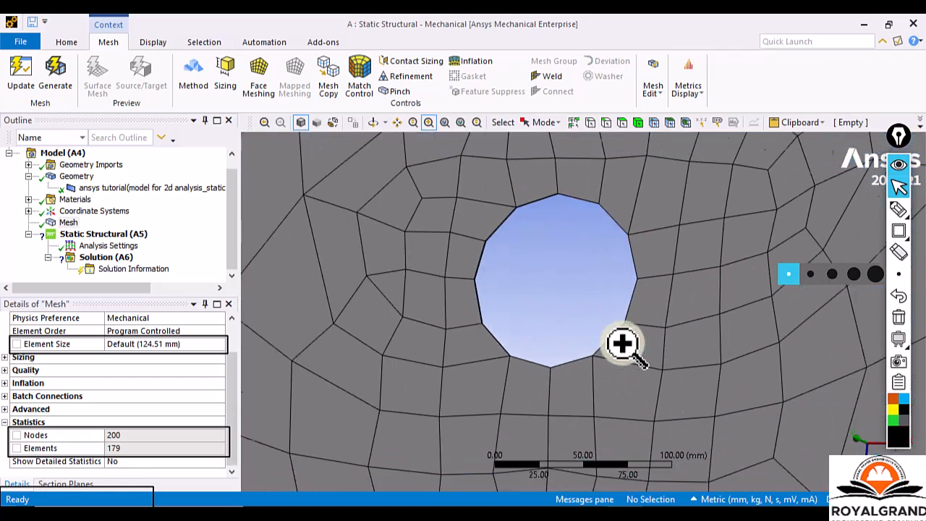
{"action": "scroll", "coordinate": [623, 343], "scroll_direction": "down", "scroll_amount": 5}
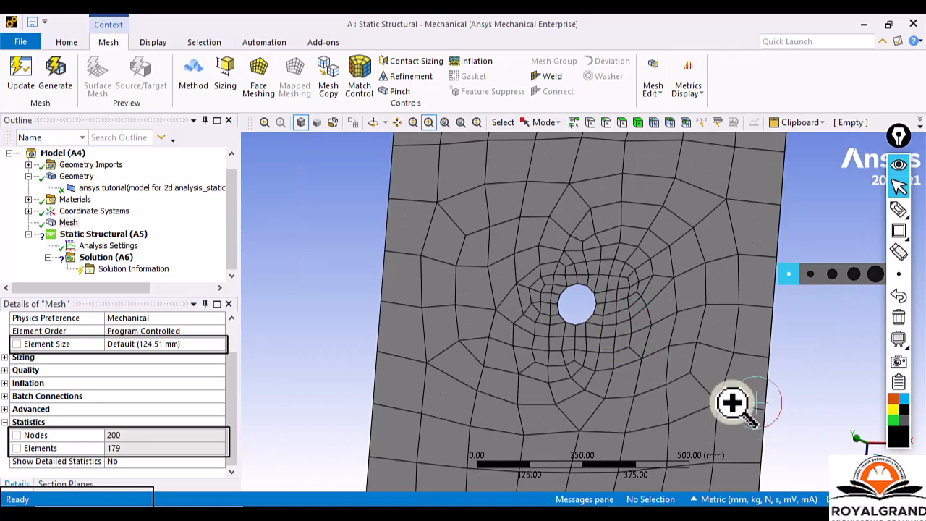
Align the view square to the plate's face and zoom the mesh in and out with the Zoom tool.
{"action": "left_click", "coordinate": [859, 439]}
{"action": "scroll", "coordinate": [614, 363], "scroll_direction": "up", "scroll_amount": 2}
{"action": "scroll", "coordinate": [613, 362], "scroll_direction": "down", "scroll_amount": 3}
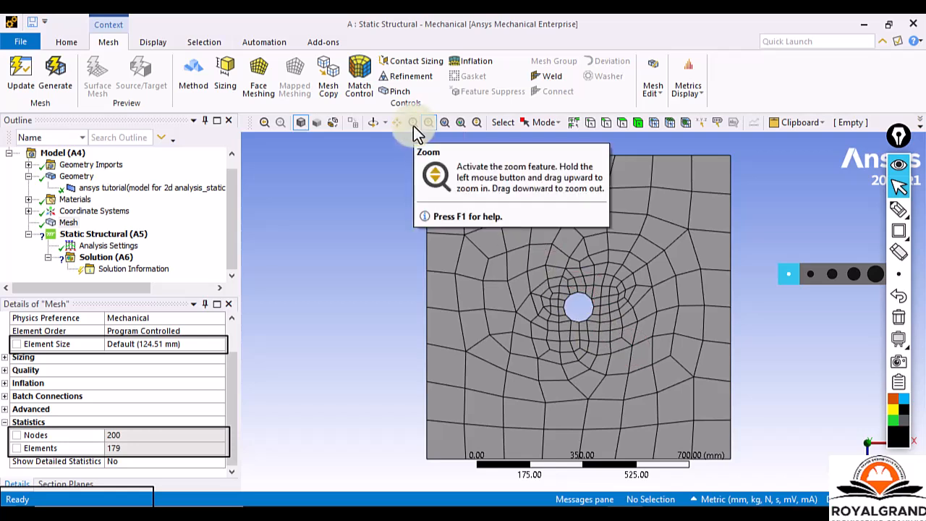
{"action": "left_click", "coordinate": [413, 126]}
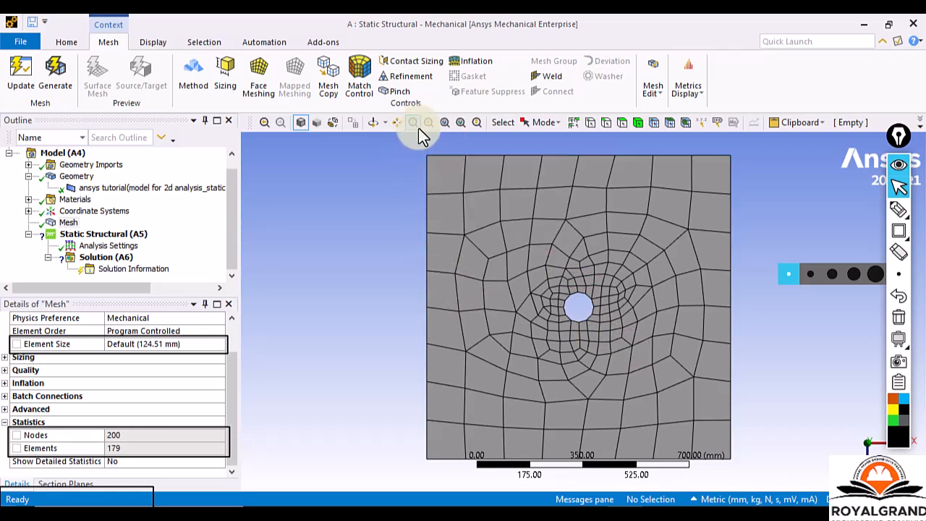
{"action": "left_click", "coordinate": [414, 125]}
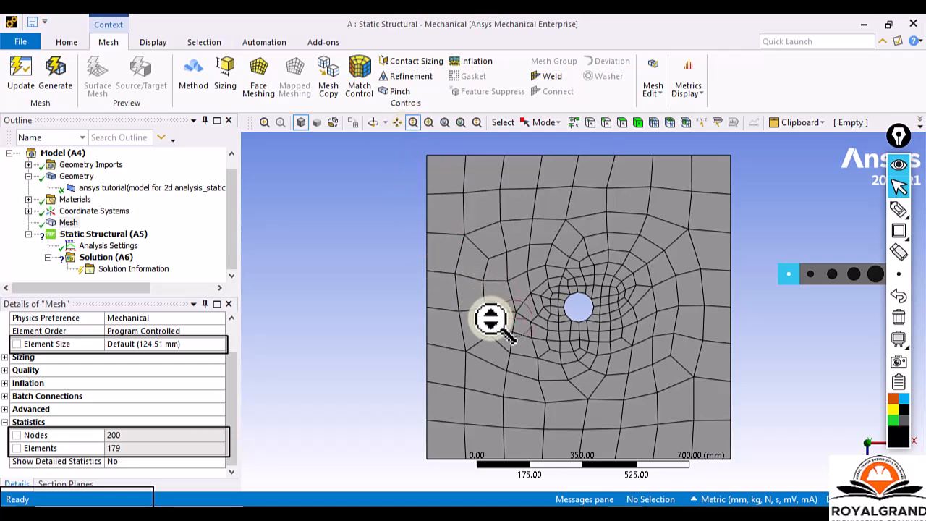
{"action": "left_click_drag", "start_coordinate": [489, 319], "coordinate": [568, 335]}
{"action": "scroll", "coordinate": [567, 335], "scroll_direction": "down", "scroll_amount": 5}
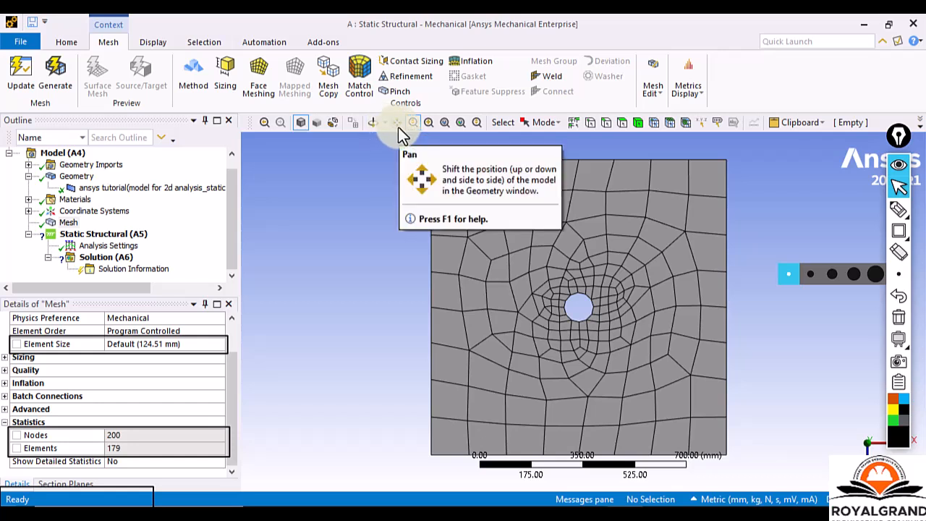
Shift the plate around the view with the Pan tool, then turn it in 3D with the Rotate tool.
{"action": "left_click", "coordinate": [400, 129]}
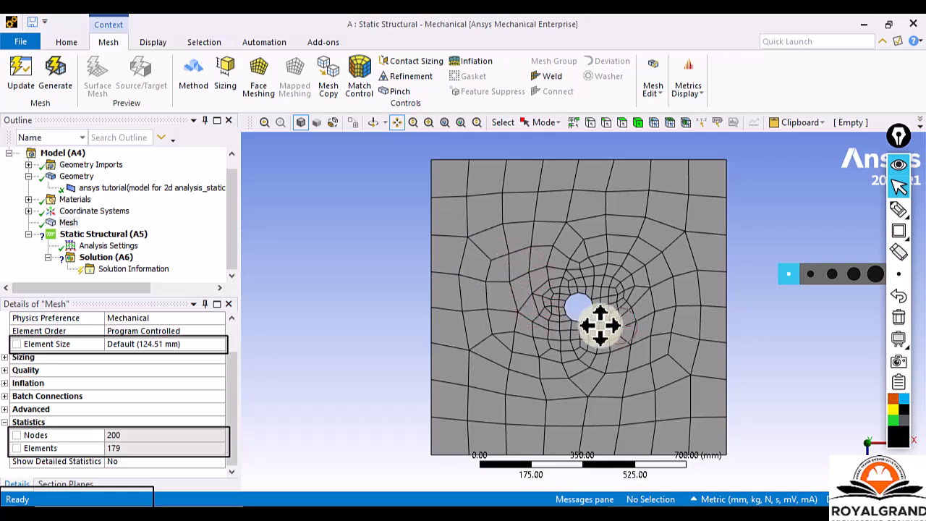
{"action": "left_click_drag", "start_coordinate": [649, 324], "coordinate": [624, 313]}
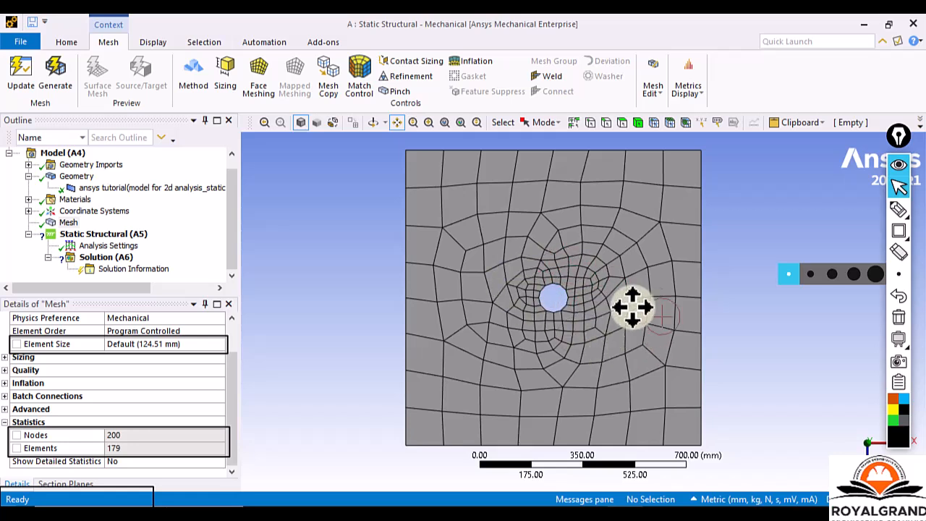
{"action": "left_click", "coordinate": [396, 122]}
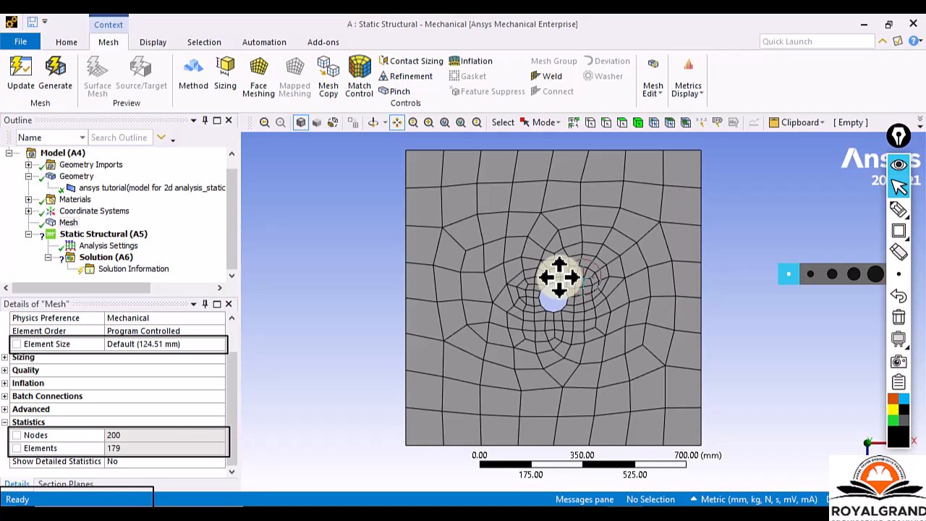
{"action": "mouse_move", "coordinate": [559, 276]}
{"action": "left_mouse_down"}
{"action": "mouse_move", "coordinate": [647, 276]}
{"action": "mouse_move", "coordinate": [471, 254]}
{"action": "mouse_move", "coordinate": [615, 326]}
{"action": "mouse_move", "coordinate": [488, 239]}
{"action": "mouse_move", "coordinate": [653, 331]}
{"action": "mouse_move", "coordinate": [468, 256]}
{"action": "mouse_move", "coordinate": [649, 319]}
{"action": "mouse_move", "coordinate": [562, 295]}
{"action": "mouse_move", "coordinate": [566, 274]}
{"action": "left_mouse_up"}
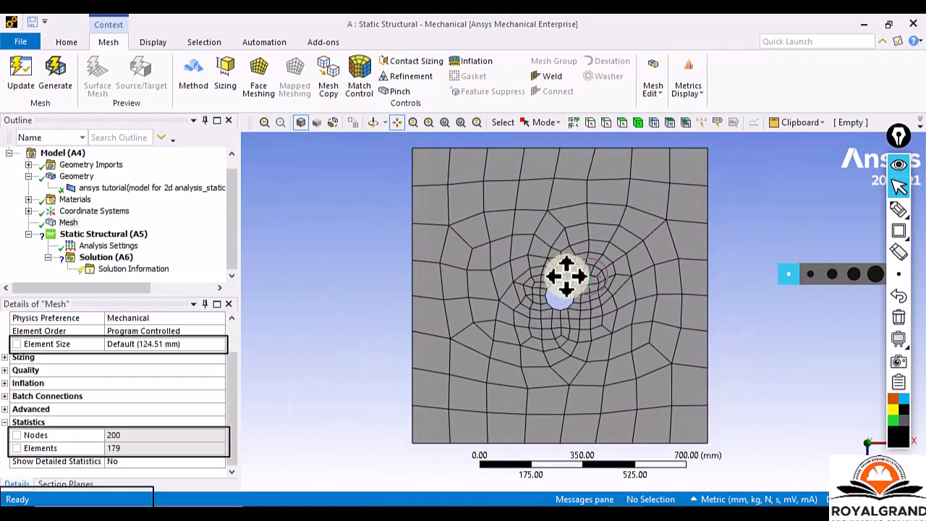
{"action": "left_click_drag", "start_coordinate": [566, 276], "coordinate": [587, 286]}
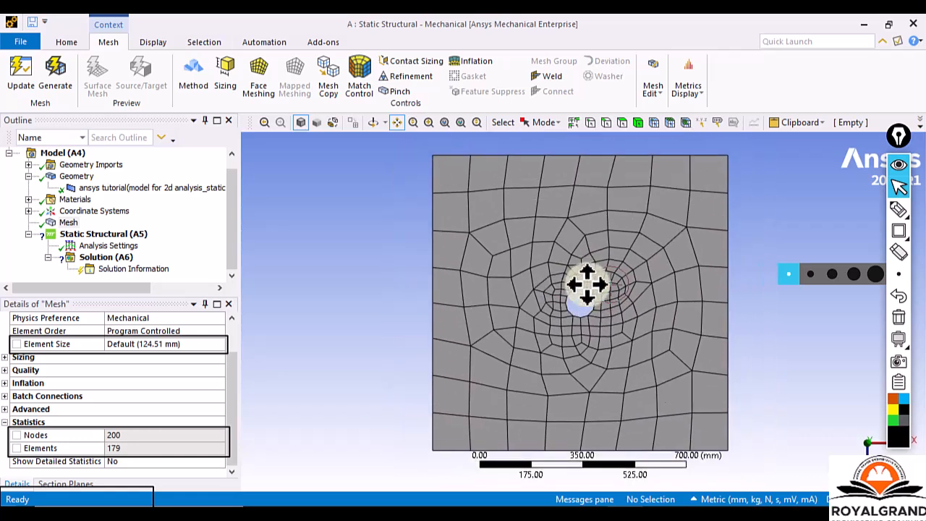
{"action": "left_click", "coordinate": [373, 123]}
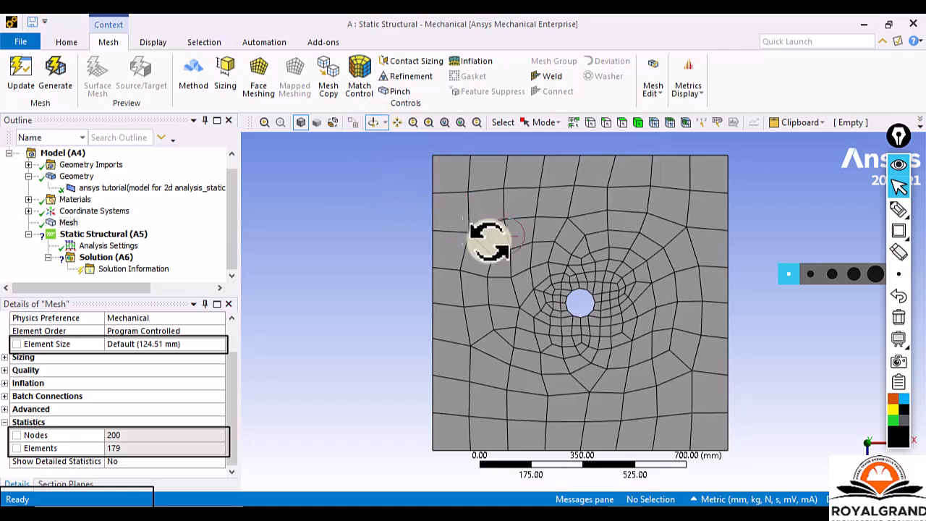
{"action": "left_click_drag", "start_coordinate": [614, 288], "coordinate": [451, 211]}
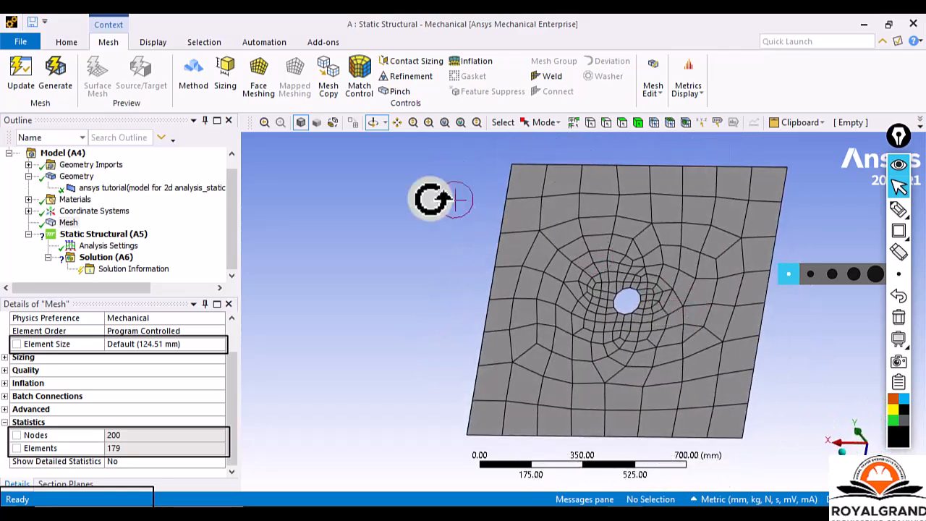
Rotate the meshed plate with the Rotate tool until it nearly faces the screen, and zoom in and out on the mesh.
{"action": "left_click", "coordinate": [372, 124]}
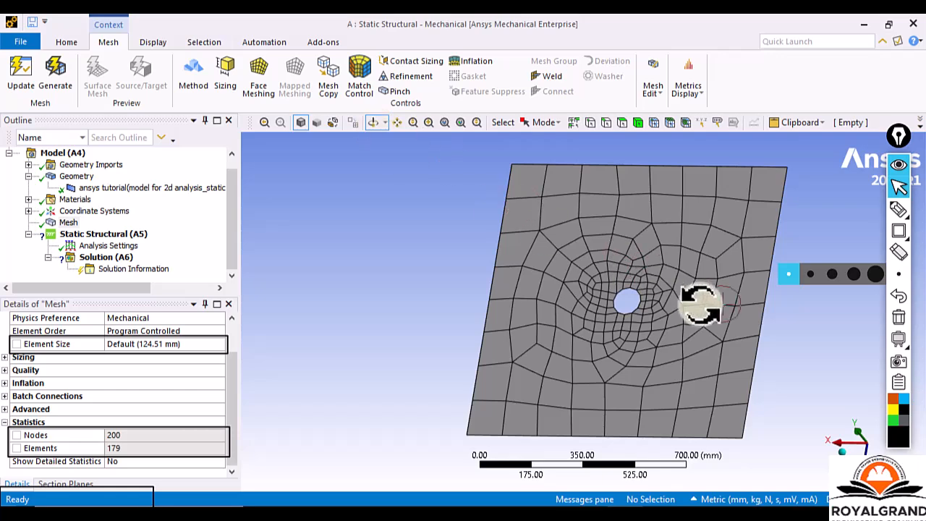
{"action": "left_click_drag", "start_coordinate": [727, 303], "coordinate": [647, 289]}
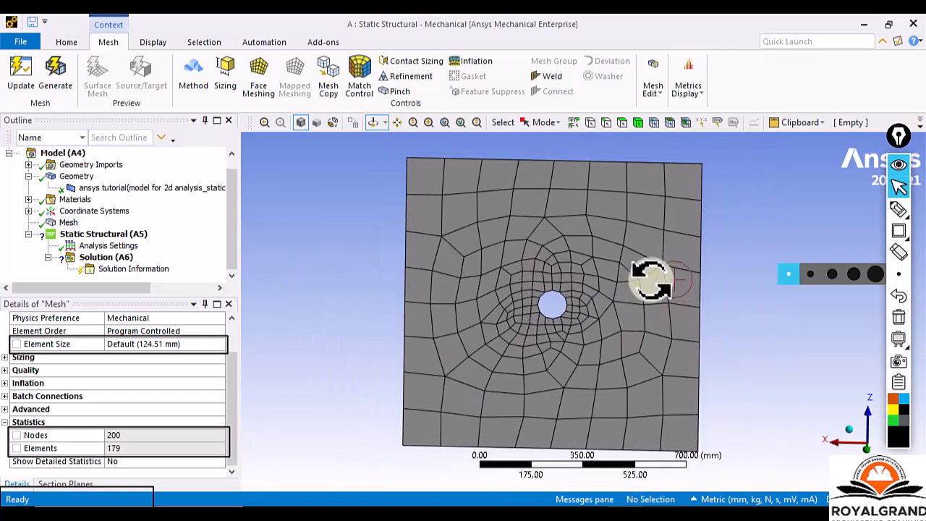
{"action": "scroll", "coordinate": [652, 281], "scroll_direction": "down", "scroll_amount": 2}
{"action": "scroll", "coordinate": [651, 281], "scroll_direction": "up", "scroll_amount": 3}
{"action": "scroll", "coordinate": [651, 281], "scroll_direction": "down", "scroll_amount": 3}
{"action": "scroll", "coordinate": [651, 281], "scroll_direction": "up", "scroll_amount": 2}
{"action": "scroll", "coordinate": [649, 281], "scroll_direction": "down", "scroll_amount": 2}
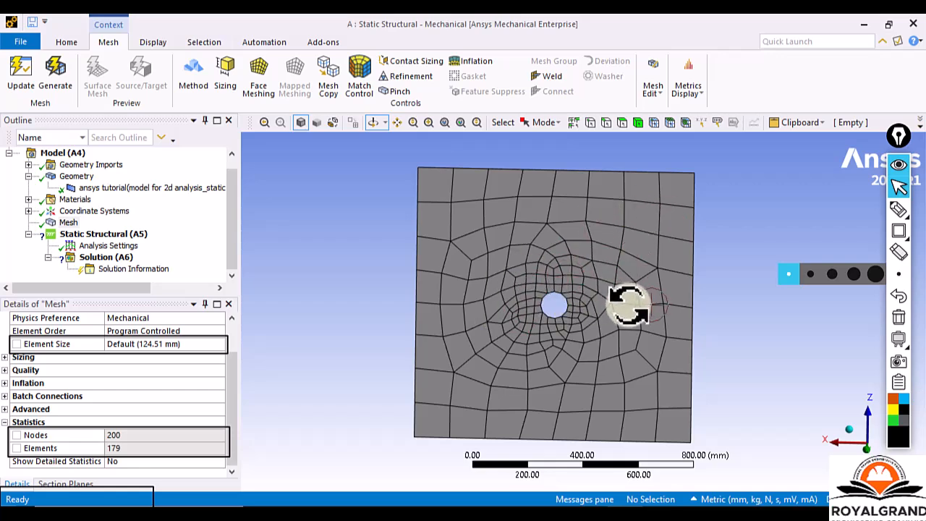
Turn the plate almost edge-on in 3D and rotate it back until its meshed face is square to the view.
{"action": "left_click_drag", "start_coordinate": [629, 288], "coordinate": [700, 316]}
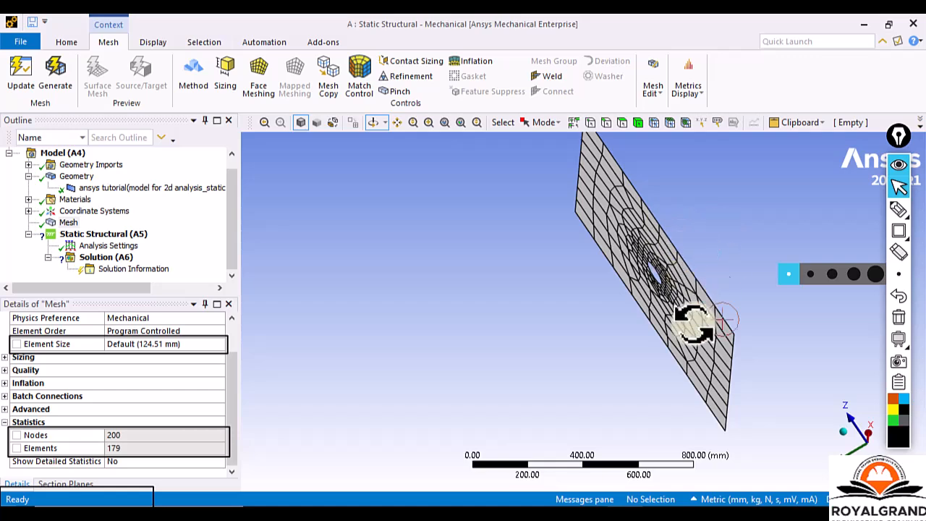
{"action": "left_click_drag", "start_coordinate": [571, 333], "coordinate": [805, 393]}
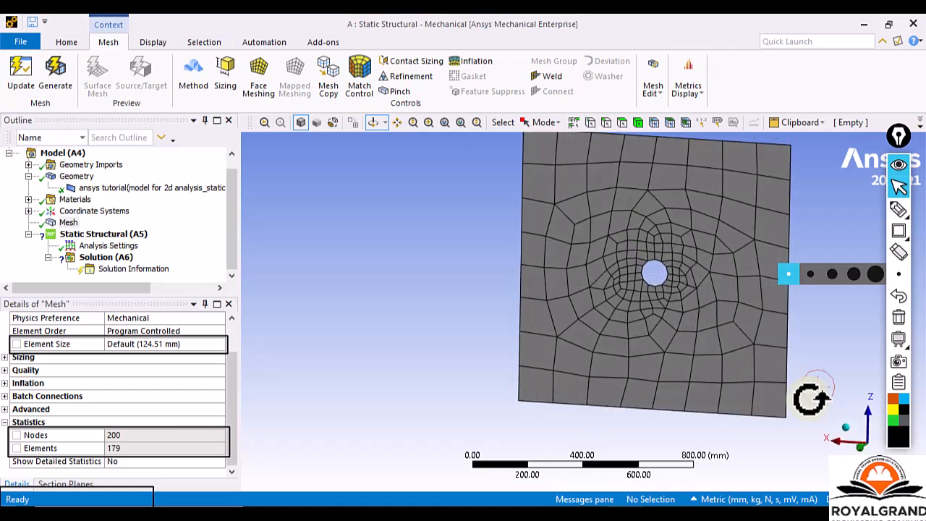
{"action": "left_click_drag", "start_coordinate": [861, 445], "coordinate": [769, 413]}
{"action": "left_click_drag", "start_coordinate": [717, 335], "coordinate": [779, 403]}
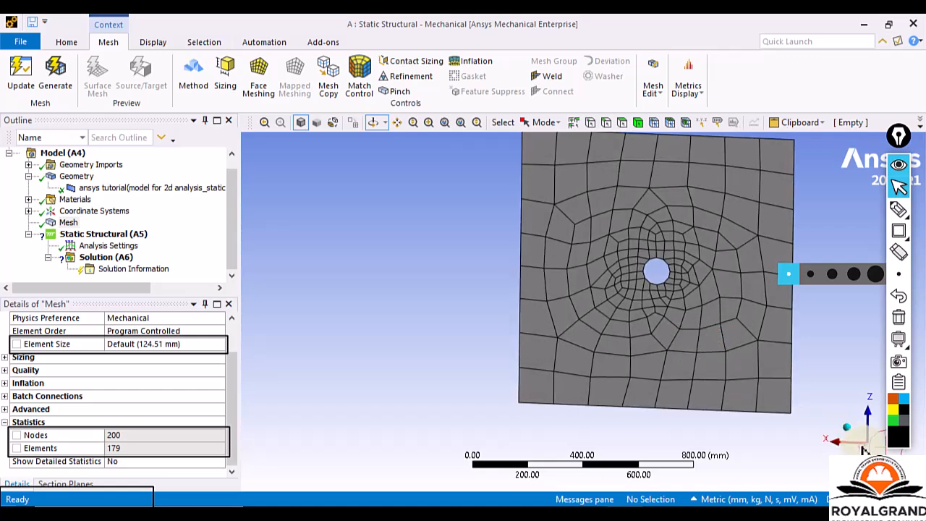
{"action": "middle_click_drag", "start_coordinate": [806, 420], "coordinate": [732, 429], "text": "ctrl"}
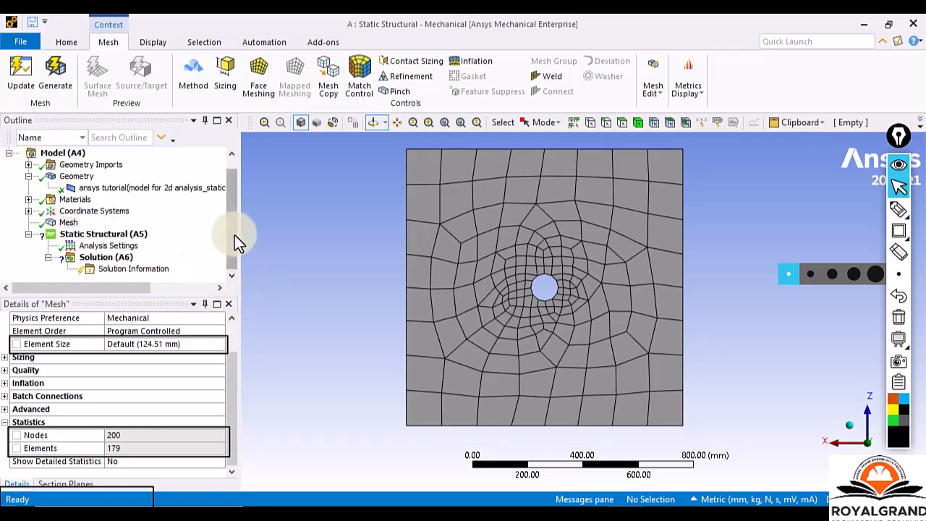
Insert a Fixed Support under Static Structural (A5) and close the Graph and Tabular Data windows to enlarge the model view.
{"action": "left_click", "coordinate": [70, 223]}
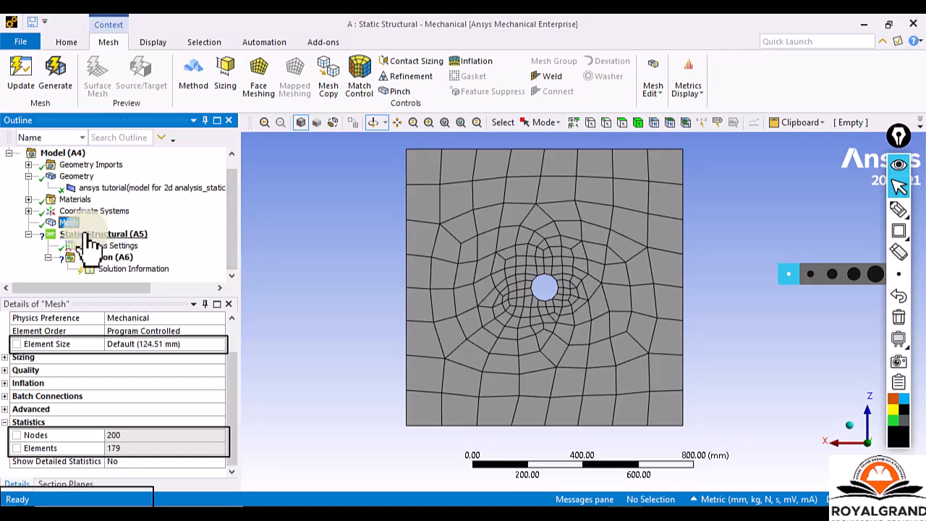
{"action": "left_click", "coordinate": [88, 234]}
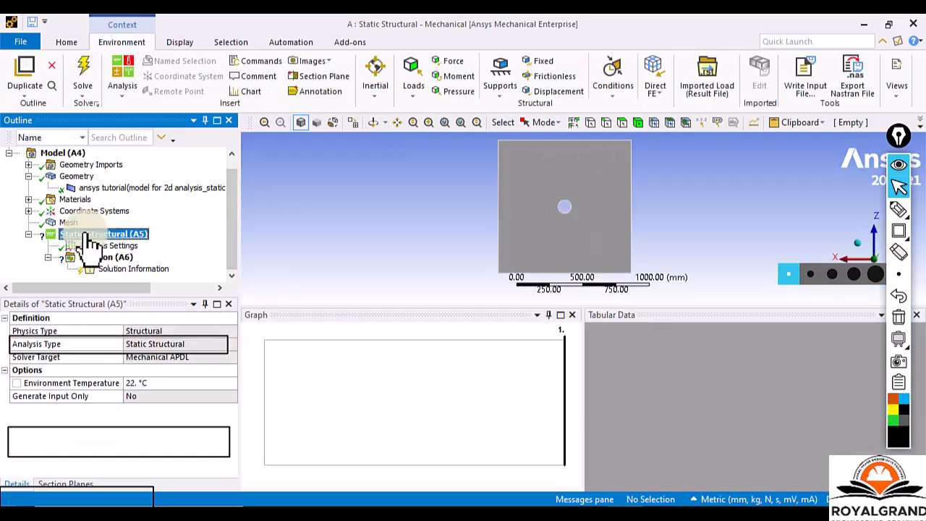
{"action": "right_click", "coordinate": [88, 239]}
{"action": "mouse_move", "coordinate": [118, 243]}
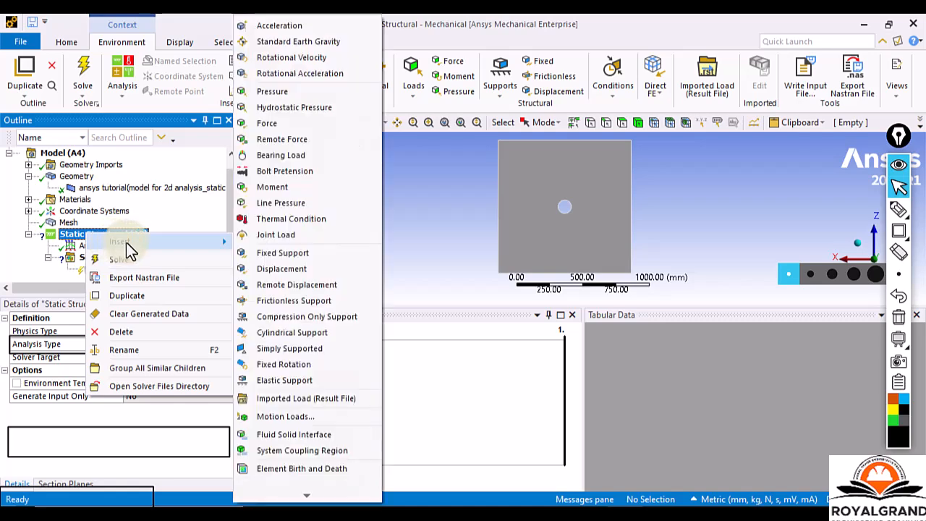
{"action": "mouse_move", "coordinate": [215, 255]}
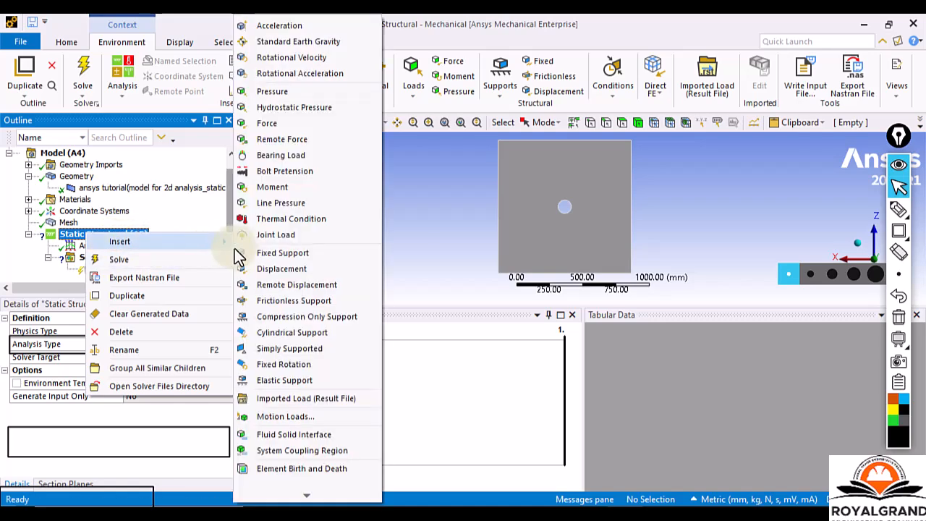
{"action": "left_click", "coordinate": [257, 252]}
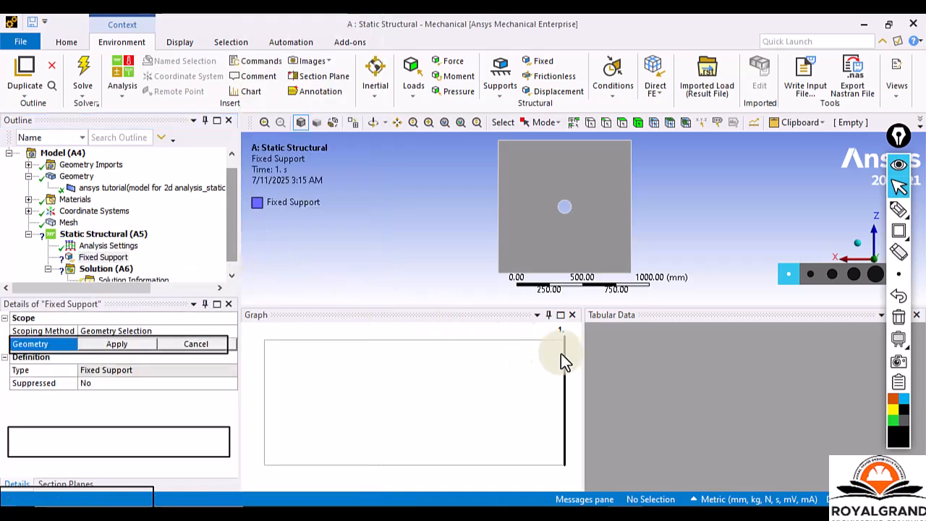
{"action": "left_click", "coordinate": [572, 315]}
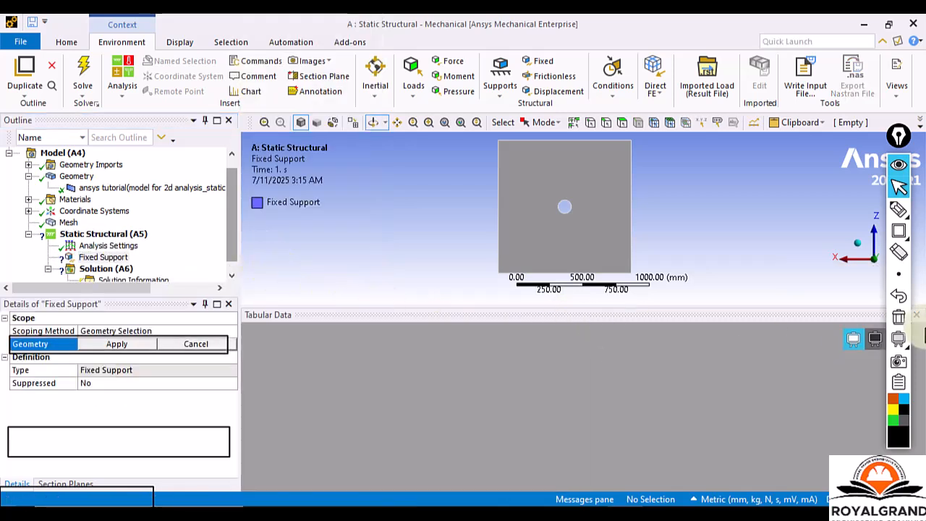
{"action": "left_click", "coordinate": [918, 315]}
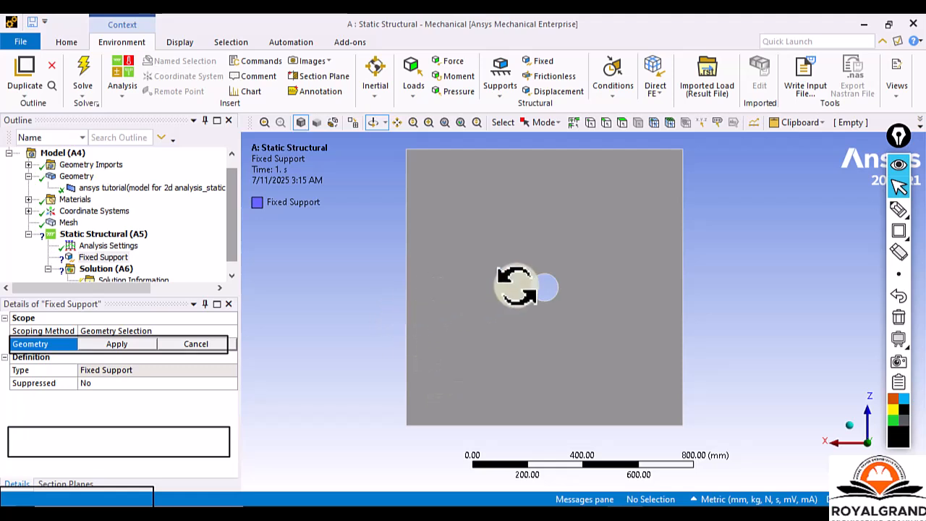
Annotate the plate's left edge with a straight line and short slanted hatch lines to illustrate the fixed support.
{"action": "left_click", "coordinate": [902, 233]}
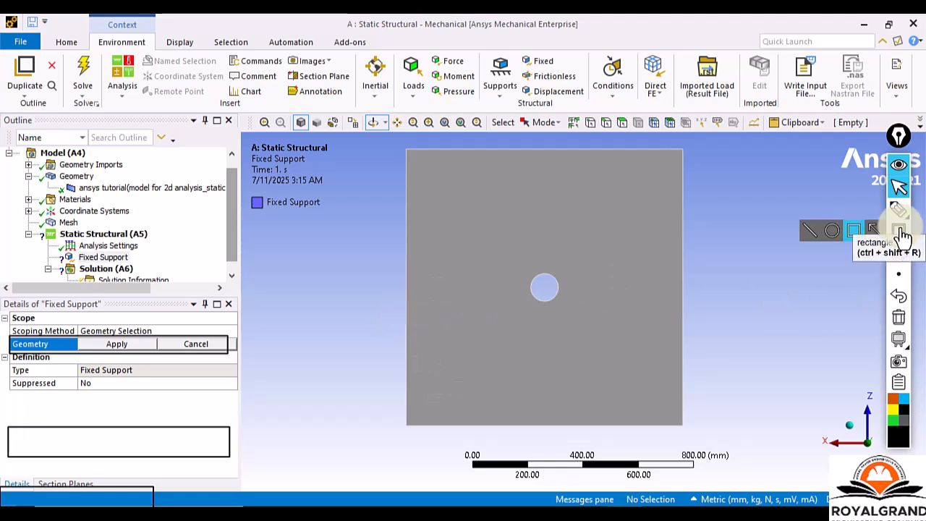
{"action": "left_click", "coordinate": [808, 231]}
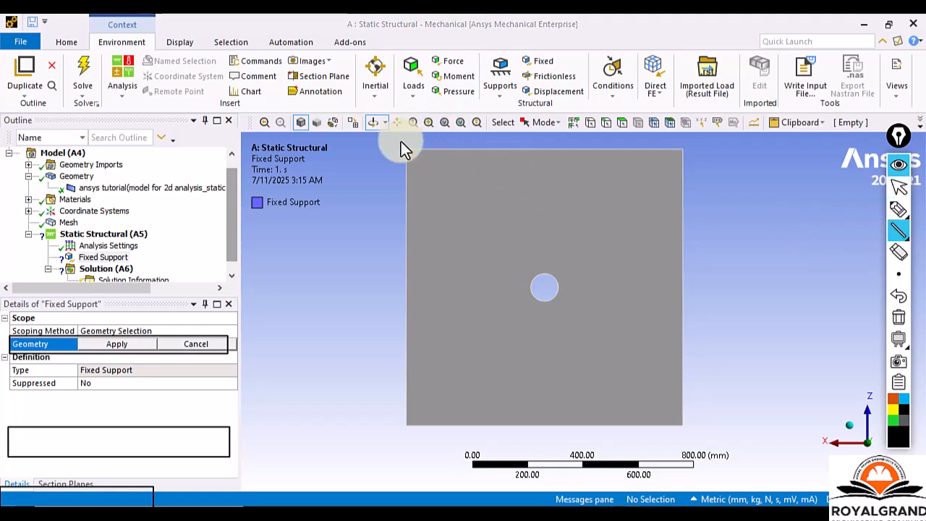
{"action": "left_click_drag", "start_coordinate": [405, 148], "coordinate": [399, 369]}
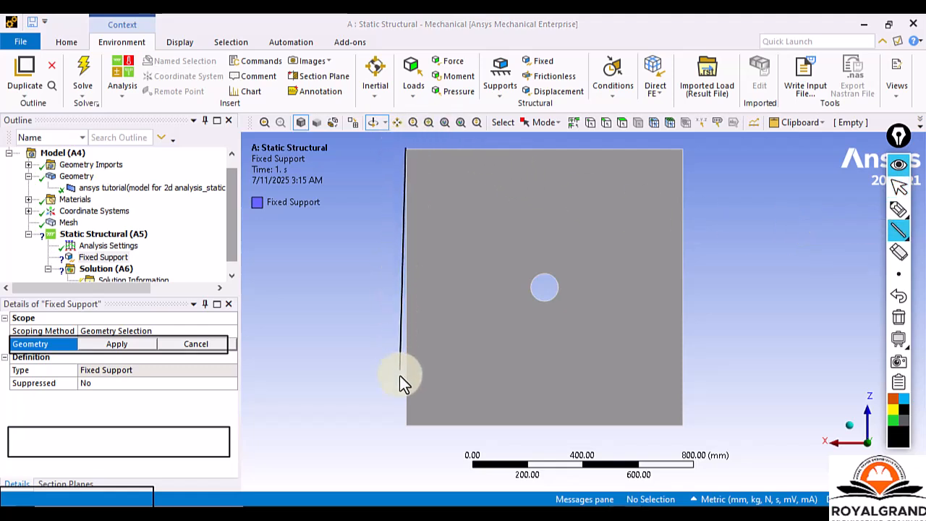
{"action": "left_click_drag", "start_coordinate": [408, 423], "coordinate": [408, 426]}
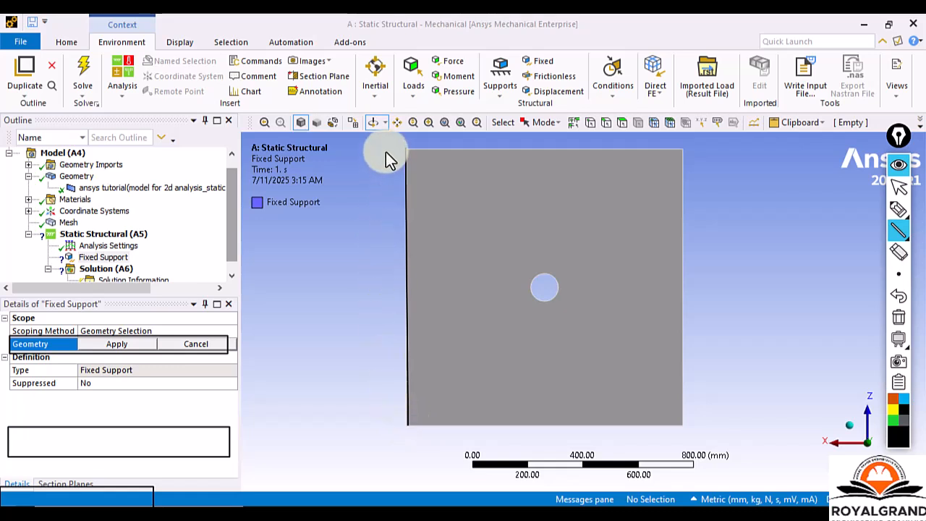
{"action": "mouse_move", "coordinate": [404, 166]}
{"action": "left_mouse_down"}
{"action": "mouse_move", "coordinate": [386, 194]}
{"action": "mouse_move", "coordinate": [406, 220]}
{"action": "left_mouse_up"}
{"action": "mouse_move", "coordinate": [370, 255]}
{"action": "left_mouse_down"}
{"action": "mouse_move", "coordinate": [388, 289]}
{"action": "mouse_move", "coordinate": [406, 291]}
{"action": "left_mouse_up"}
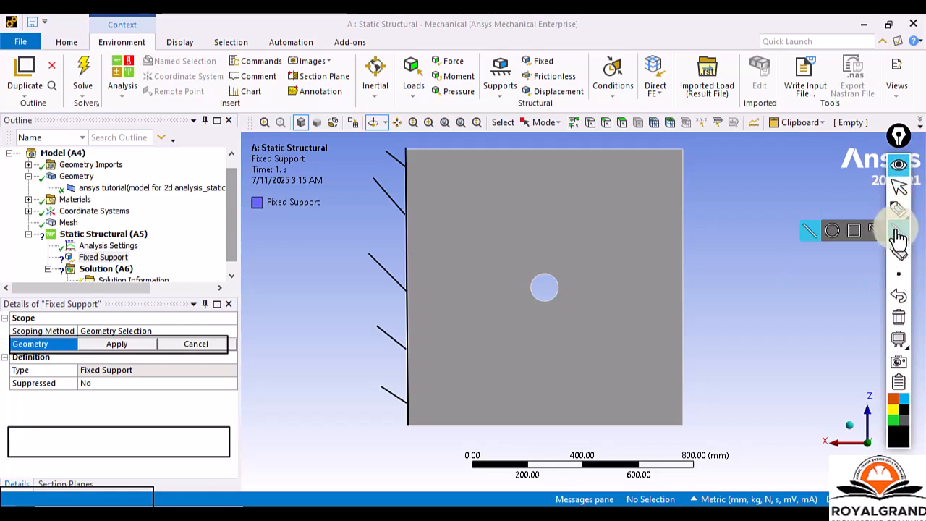
Draw two rightward arrows beside the plate's right edge to illustrate the load, and clear all screen annotations.
{"action": "left_click", "coordinate": [874, 232]}
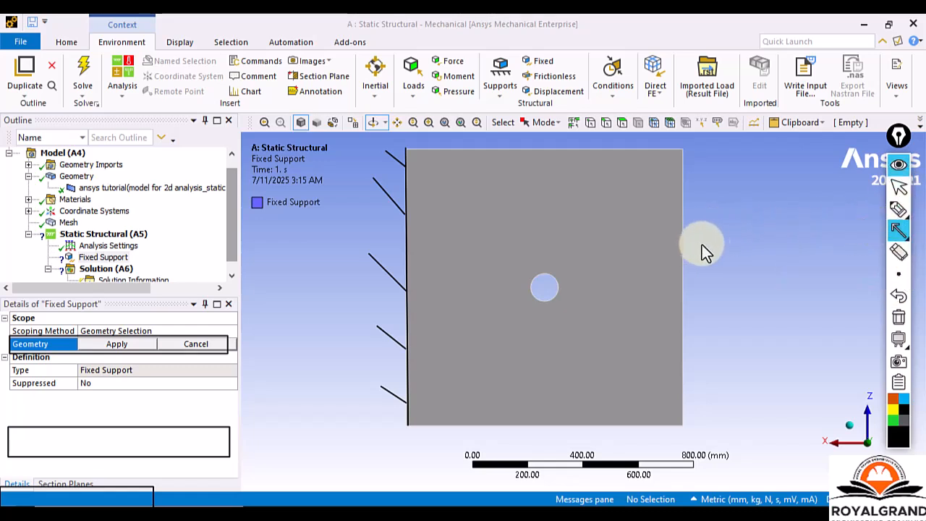
{"action": "mouse_move", "coordinate": [756, 247]}
{"action": "left_mouse_down"}
{"action": "mouse_move", "coordinate": [728, 248]}
{"action": "mouse_move", "coordinate": [778, 231]}
{"action": "mouse_move", "coordinate": [836, 241]}
{"action": "left_mouse_up"}
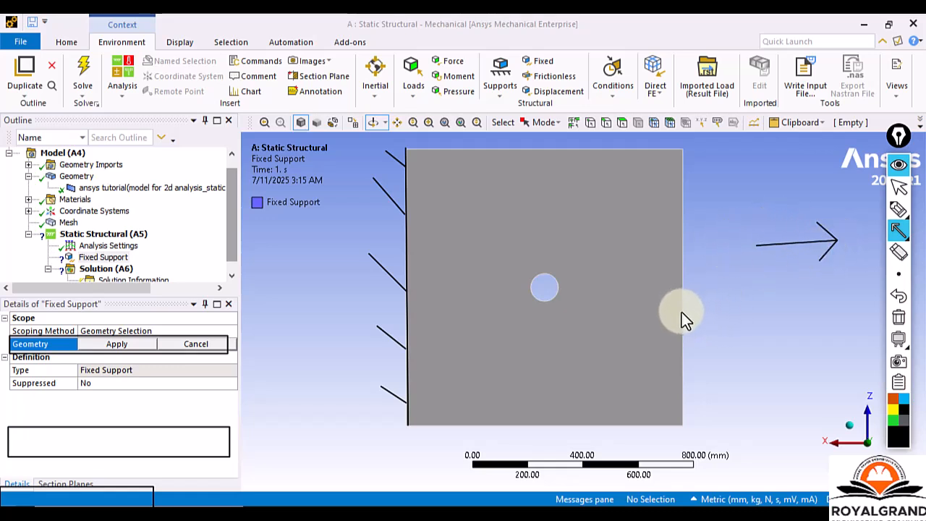
{"action": "left_click_drag", "start_coordinate": [681, 312], "coordinate": [780, 317]}
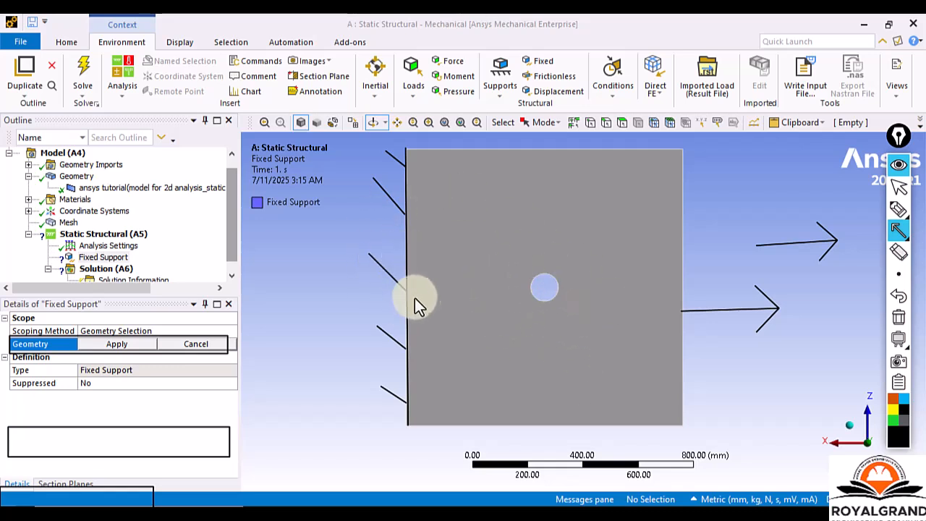
{"action": "left_click", "coordinate": [900, 320]}
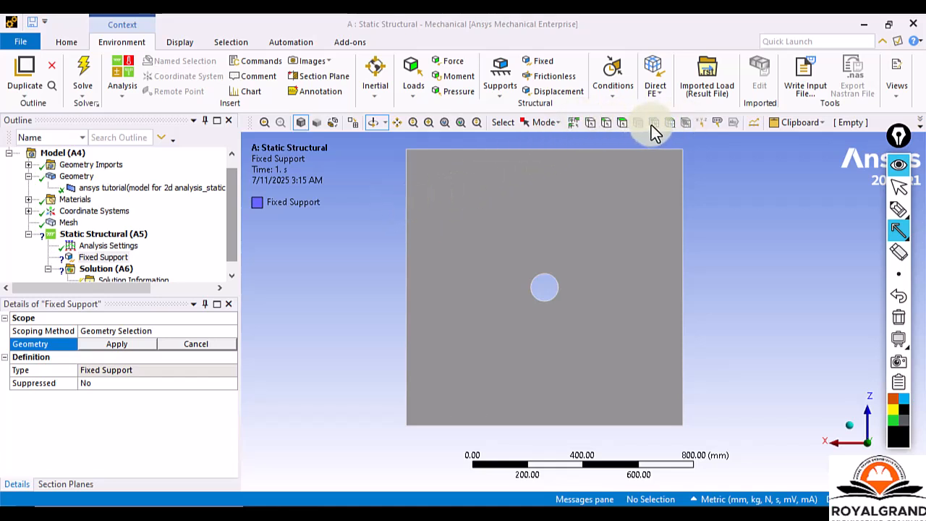
{"action": "left_click", "coordinate": [900, 189]}
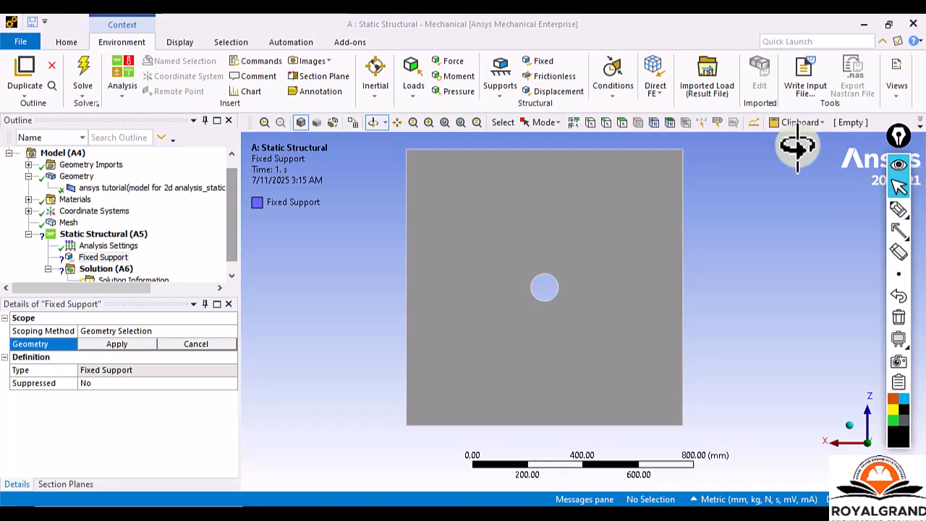
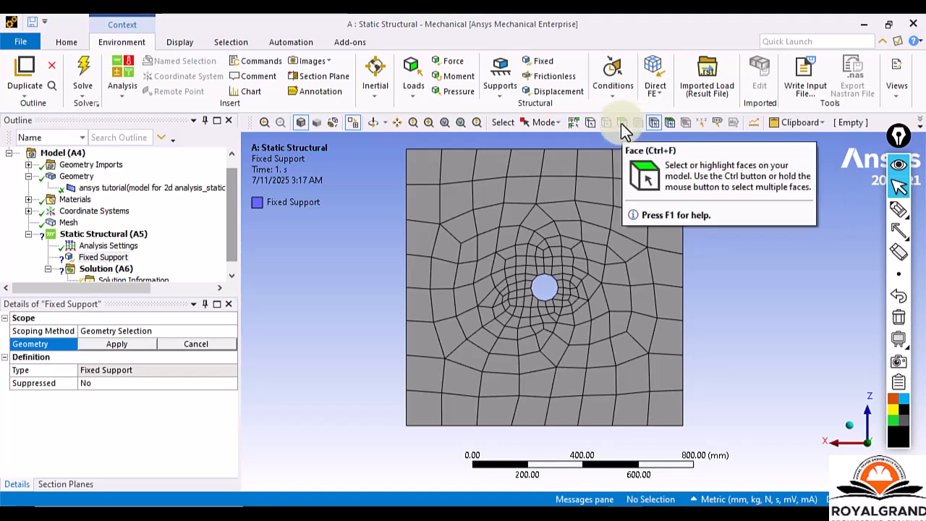
Try out face and vertex selection by picking the plate's face and its upper-right corner vertex.
{"action": "left_click", "coordinate": [621, 123]}
{"action": "left_click", "coordinate": [589, 178]}
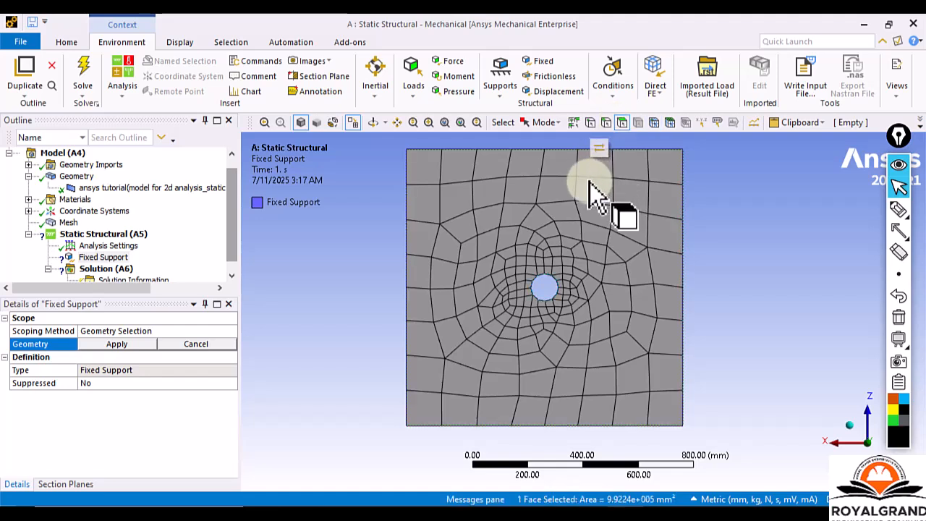
{"action": "left_click", "coordinate": [594, 291]}
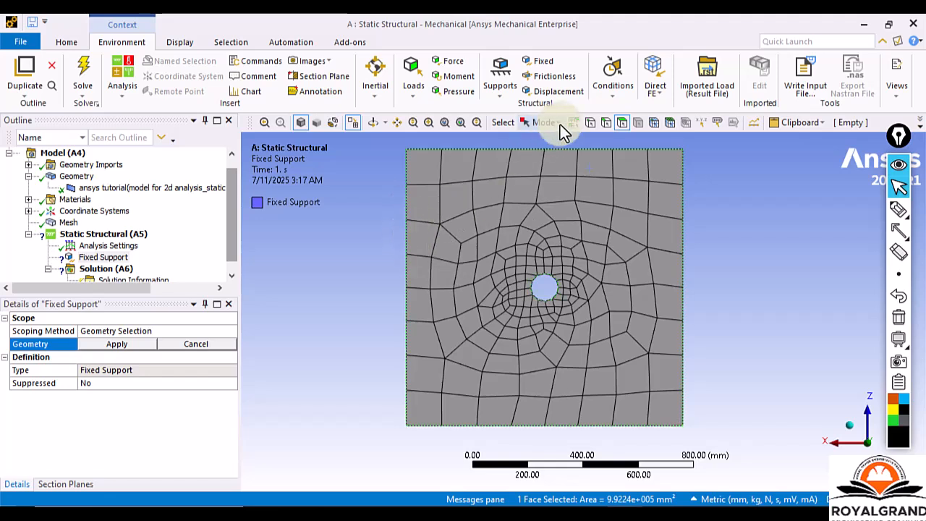
{"action": "left_click", "coordinate": [601, 123]}
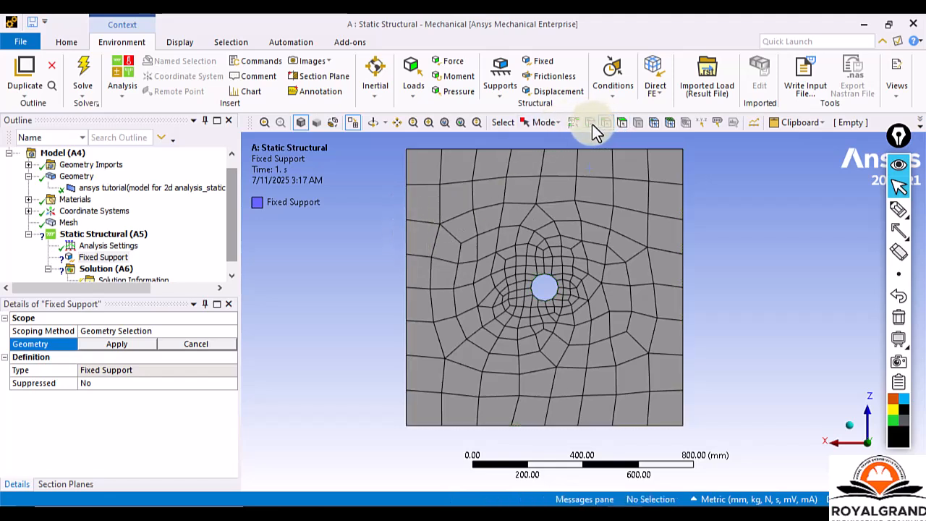
{"action": "left_click", "coordinate": [678, 150]}
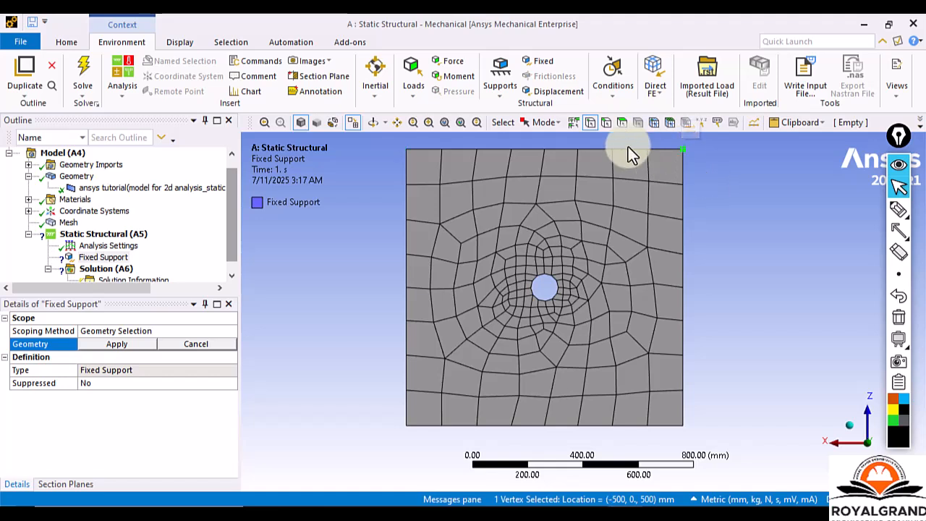
Switch to edge selection and scope the Fixed Support to the plate's left edge.
{"action": "left_click", "coordinate": [607, 120]}
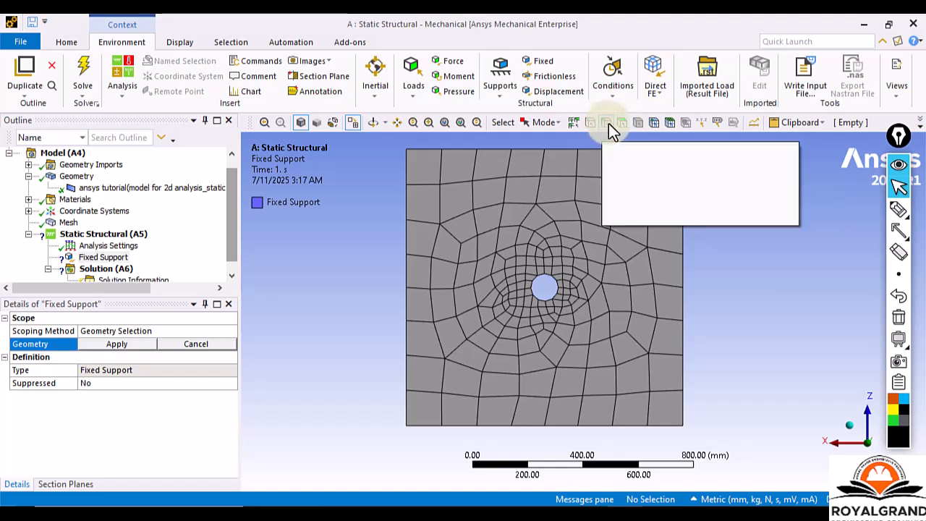
{"action": "left_click", "coordinate": [409, 236]}
{"action": "left_click", "coordinate": [102, 347]}
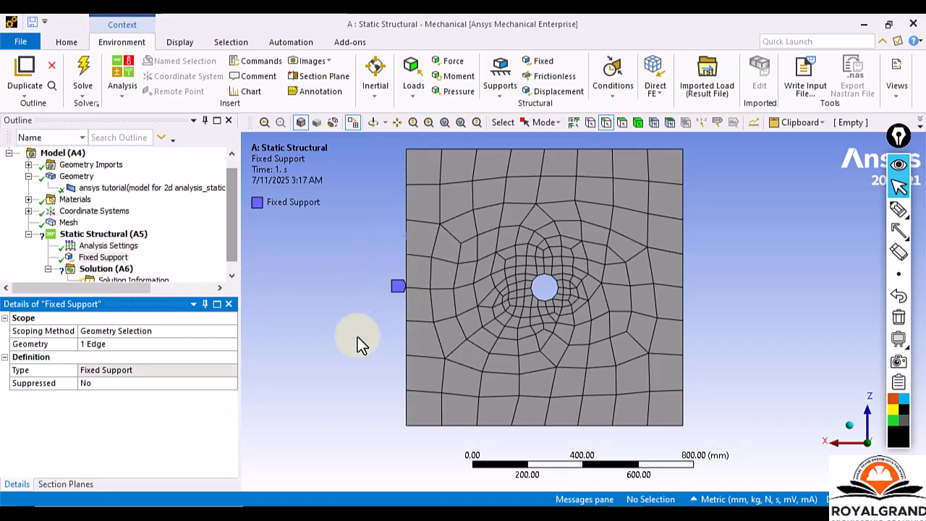
Browse the loads and supports available for Static Structural (A5) and insert a Force.
{"action": "left_click", "coordinate": [101, 235]}
{"action": "right_click", "coordinate": [103, 237]}
{"action": "left_click", "coordinate": [85, 234]}
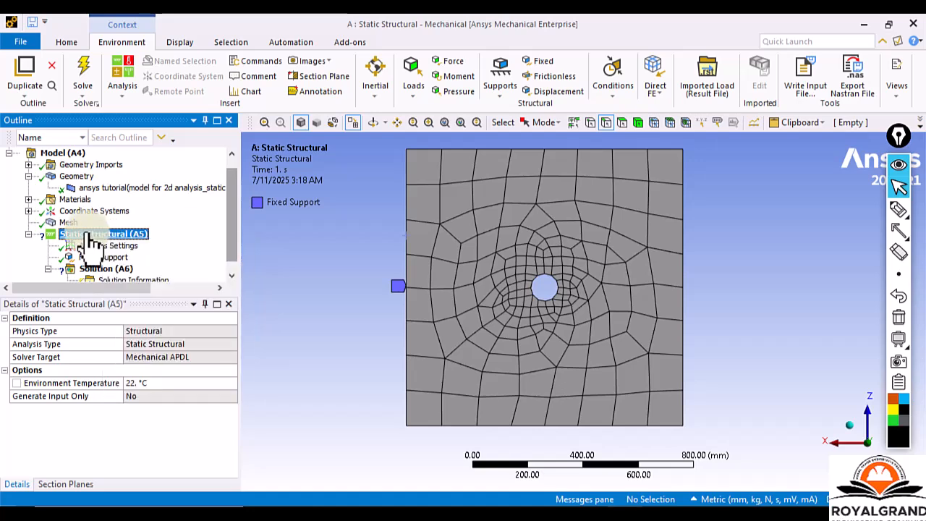
{"action": "right_click", "coordinate": [104, 239]}
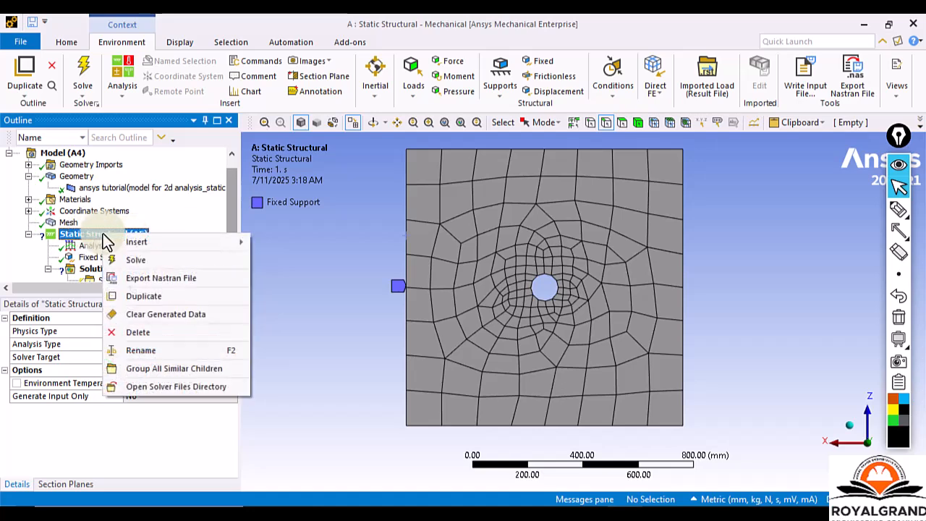
{"action": "mouse_move", "coordinate": [162, 244]}
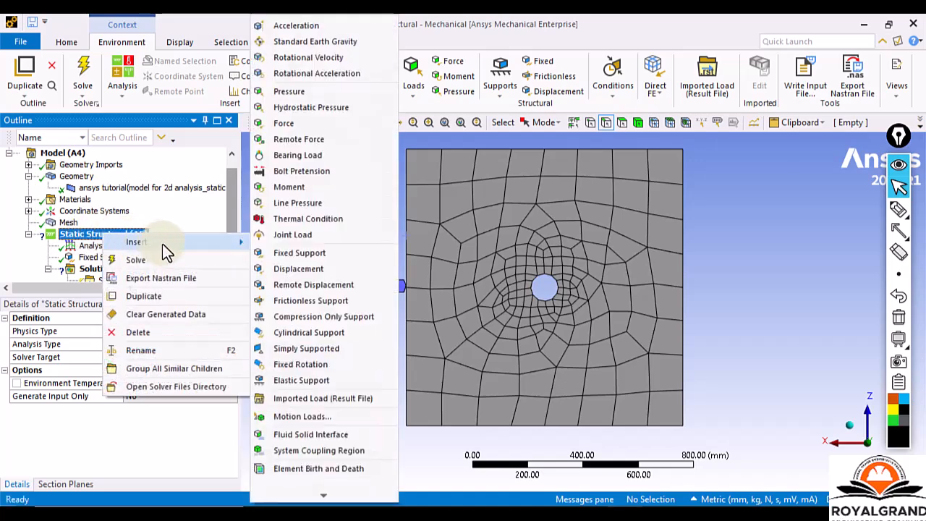
{"action": "right_click", "coordinate": [79, 236]}
{"action": "mouse_move", "coordinate": [160, 245]}
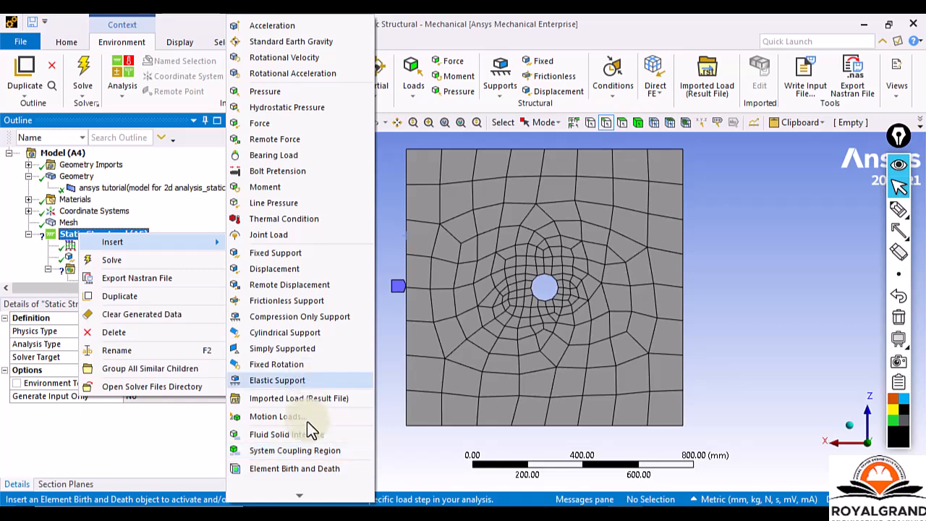
{"action": "mouse_move", "coordinate": [302, 497]}
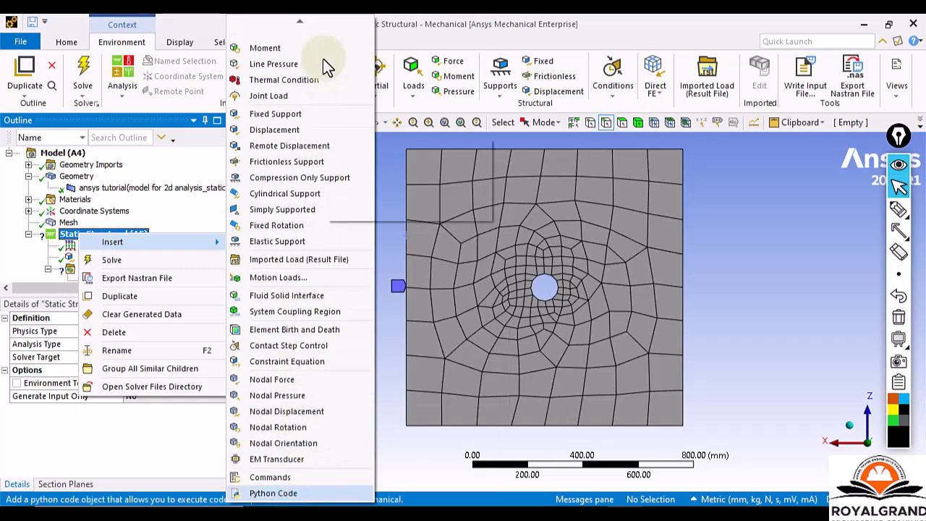
{"action": "mouse_move", "coordinate": [297, 23]}
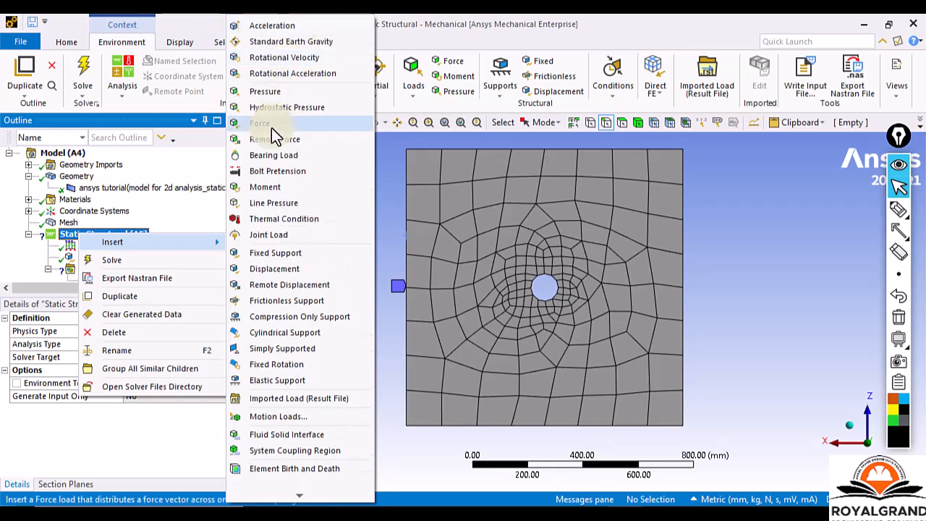
{"action": "left_click", "coordinate": [272, 124]}
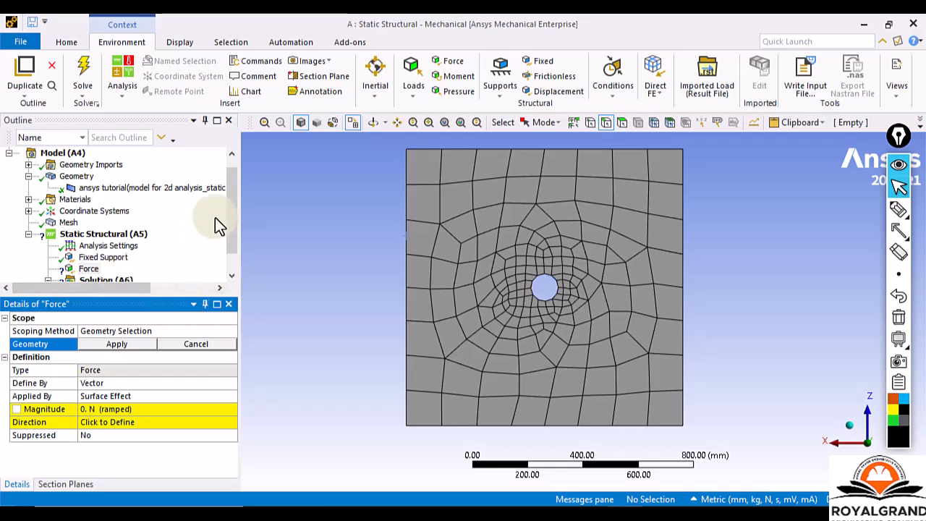
Scope the Force to the plate's right edge.
{"action": "scroll", "coordinate": [225, 223], "scroll_direction": "down", "scroll_amount": 1}
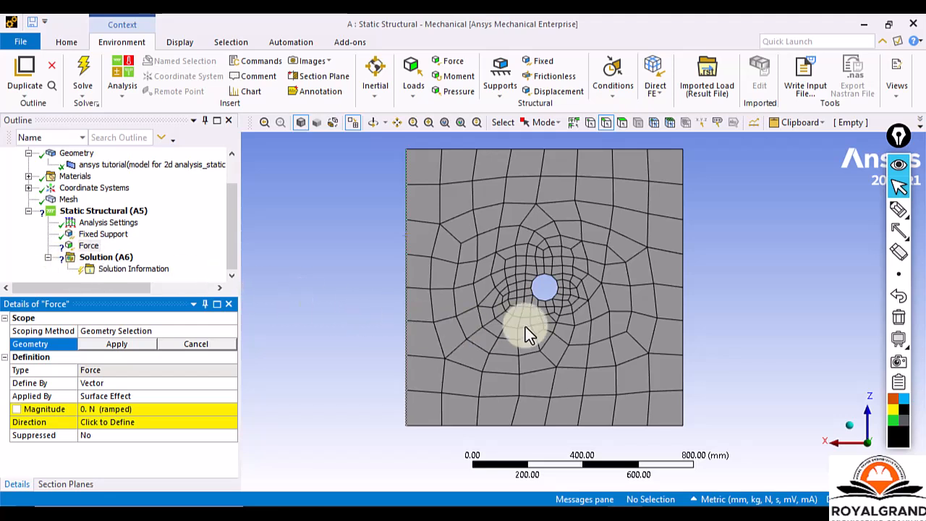
{"action": "left_click", "coordinate": [682, 325]}
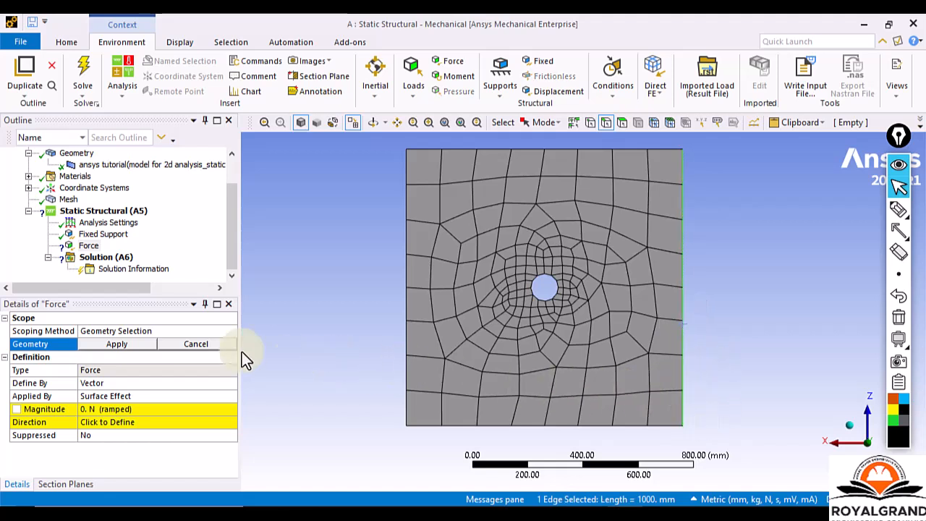
{"action": "left_click", "coordinate": [114, 344]}
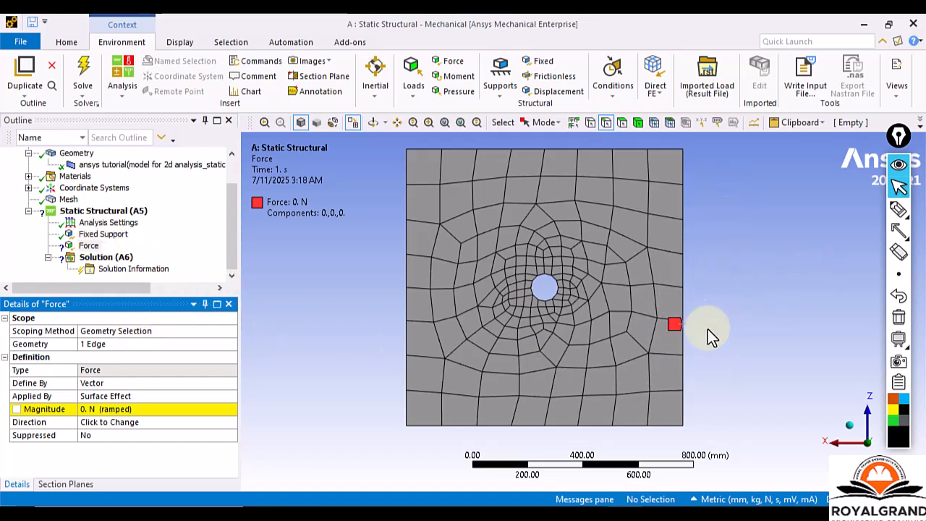
Draw rightward, leftward, downward and upward annotation arrows beside the plate's right edge to illustrate possible force directions, and clear them.
{"action": "left_click", "coordinate": [901, 230]}
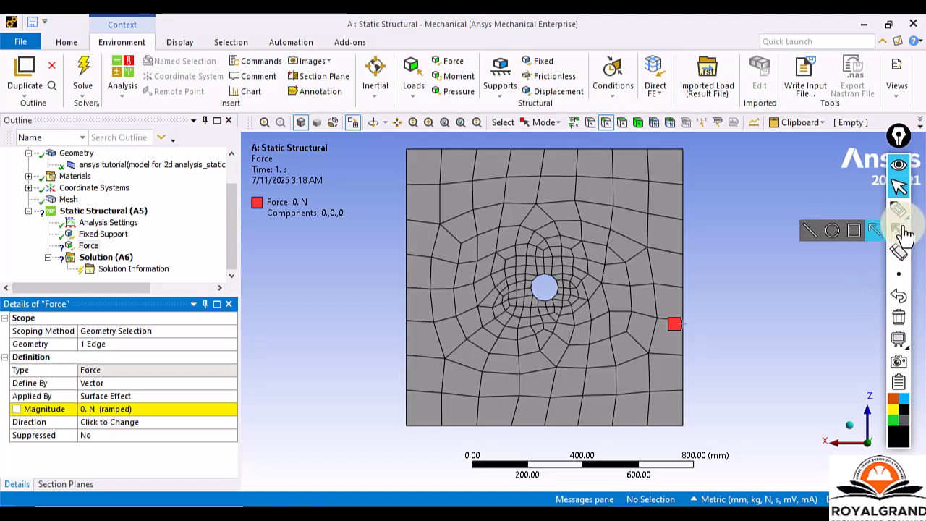
{"action": "left_click", "coordinate": [874, 230]}
{"action": "mouse_move", "coordinate": [684, 259]}
{"action": "left_mouse_down"}
{"action": "mouse_move", "coordinate": [789, 248]}
{"action": "mouse_move", "coordinate": [805, 257]}
{"action": "left_mouse_up"}
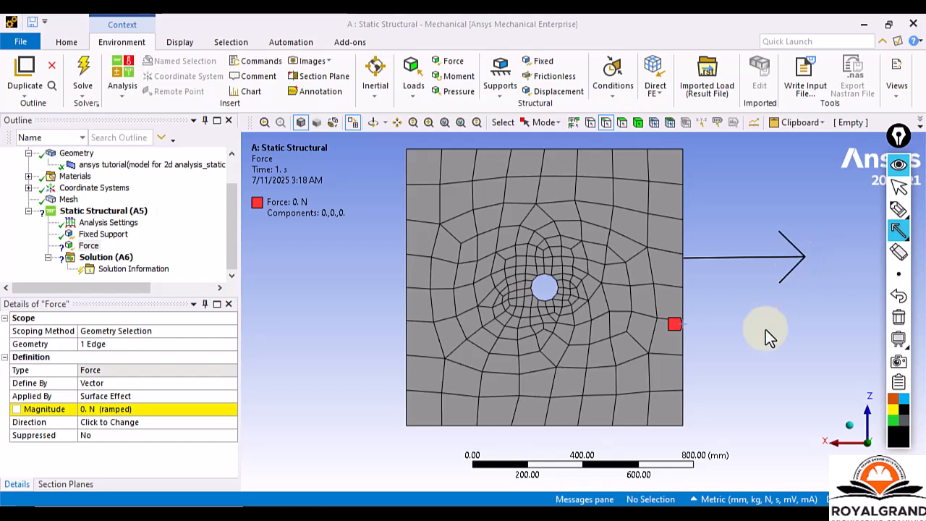
{"action": "left_click_drag", "start_coordinate": [779, 331], "coordinate": [699, 328]}
{"action": "left_click_drag", "start_coordinate": [719, 207], "coordinate": [721, 237]}
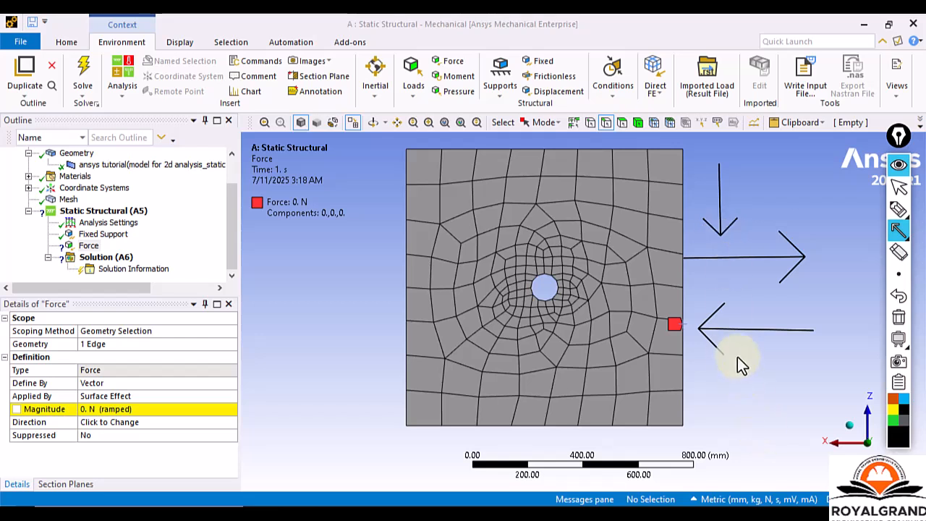
{"action": "mouse_move", "coordinate": [737, 403]}
{"action": "left_mouse_down"}
{"action": "mouse_move", "coordinate": [741, 411]}
{"action": "mouse_move", "coordinate": [738, 279]}
{"action": "left_mouse_up"}
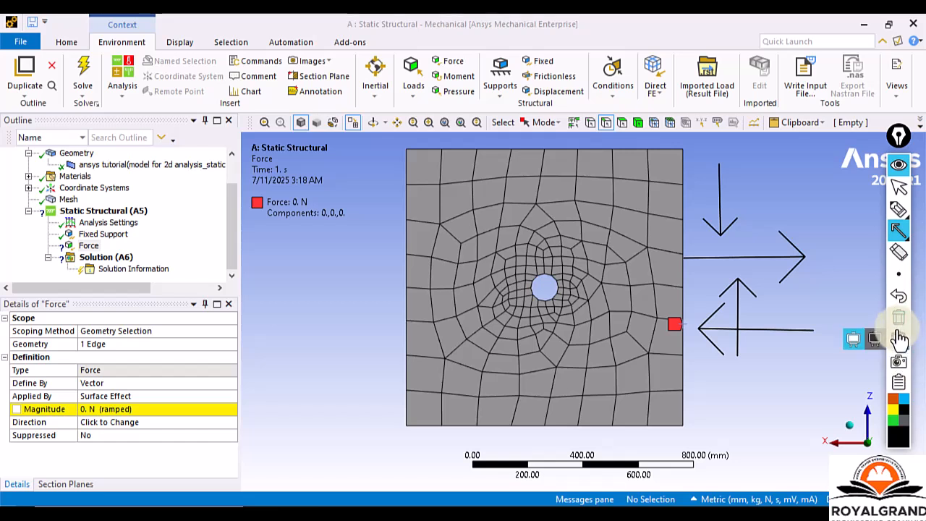
{"action": "left_click", "coordinate": [898, 318]}
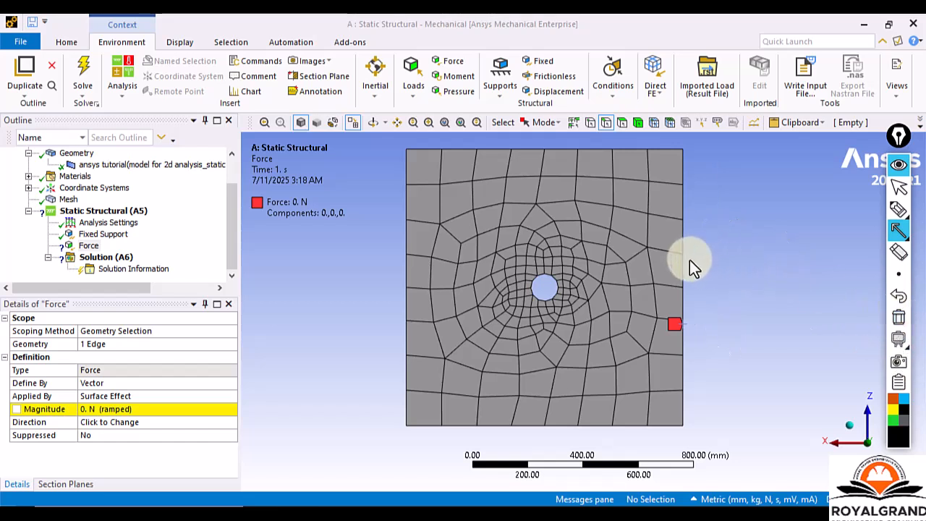
Draw a rightward annotation arrow from the plate's right edge for the load direction, and set the Force magnitude to 500 N.
{"action": "left_click_drag", "start_coordinate": [687, 258], "coordinate": [798, 255]}
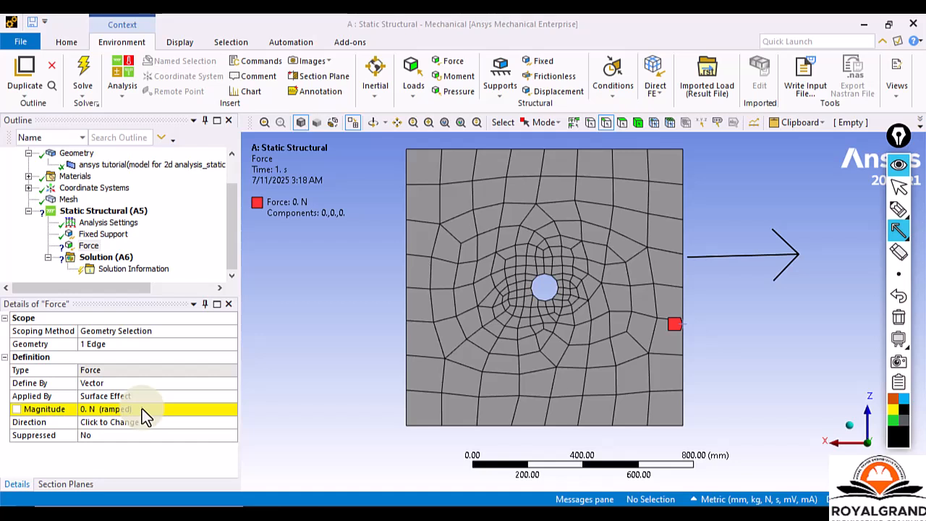
{"action": "left_click", "coordinate": [899, 187]}
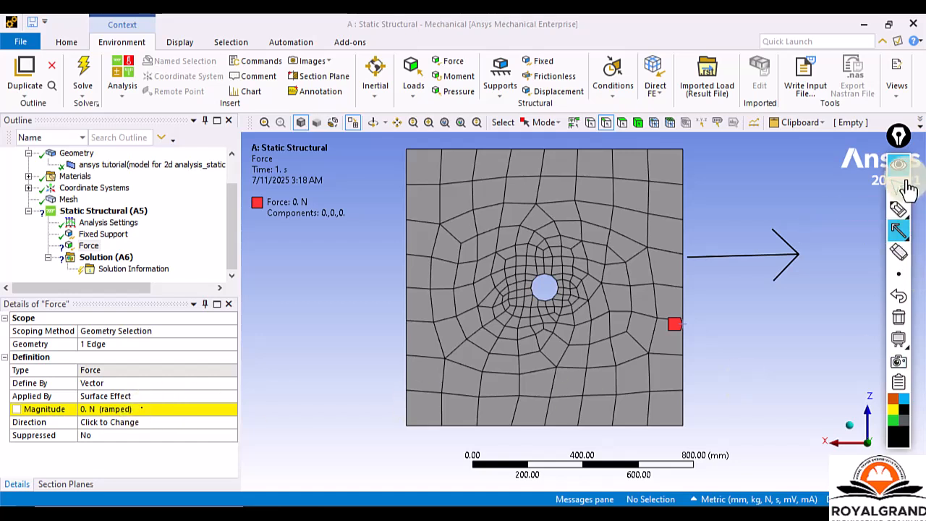
{"action": "left_click", "coordinate": [116, 409]}
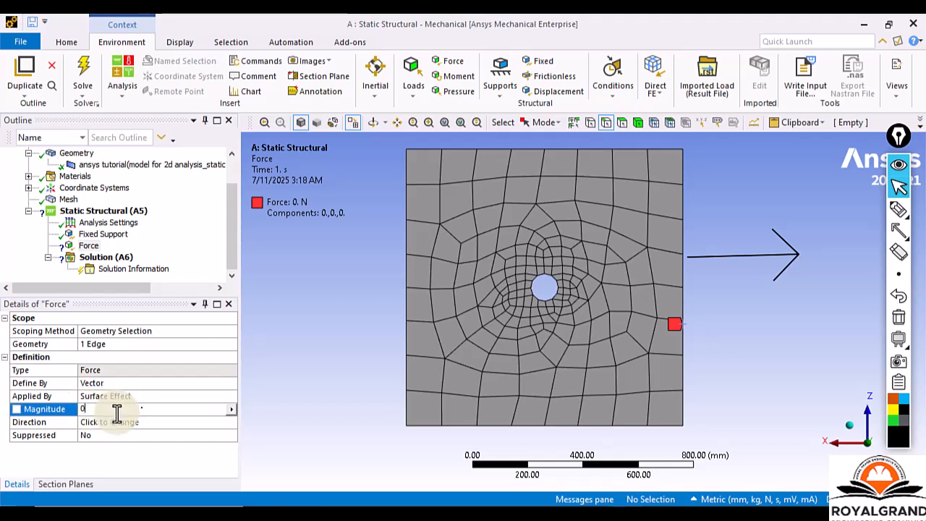
{"action": "key", "text": "BackSpace"}
{"action": "type", "text": "500"}
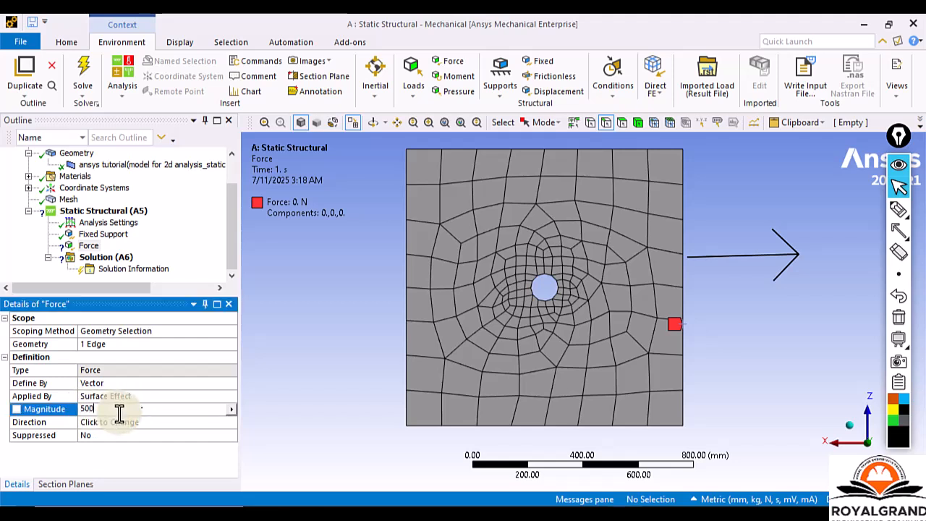
{"action": "key", "text": "Return"}
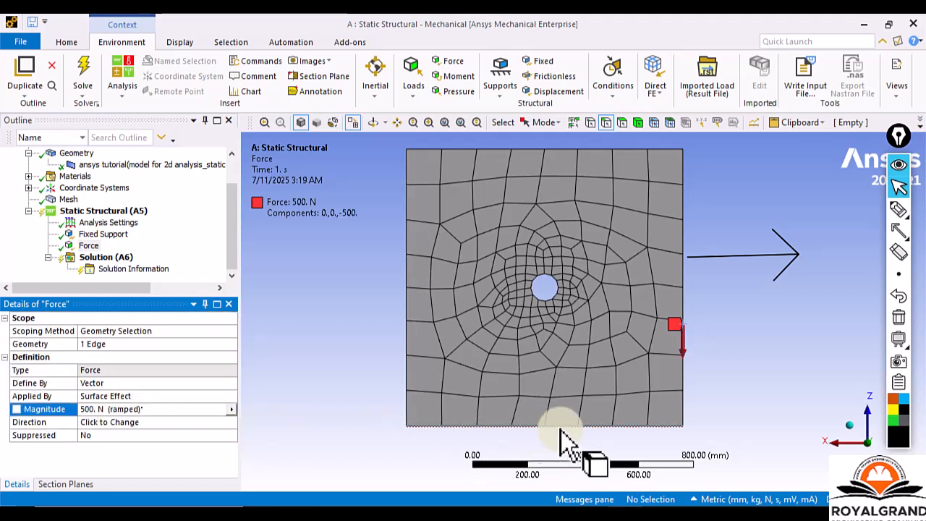
Draw annotation rectangles around the red force marker on the right edge and around the hand-drawn rightward arrow.
{"action": "mouse_move", "coordinate": [897, 232]}
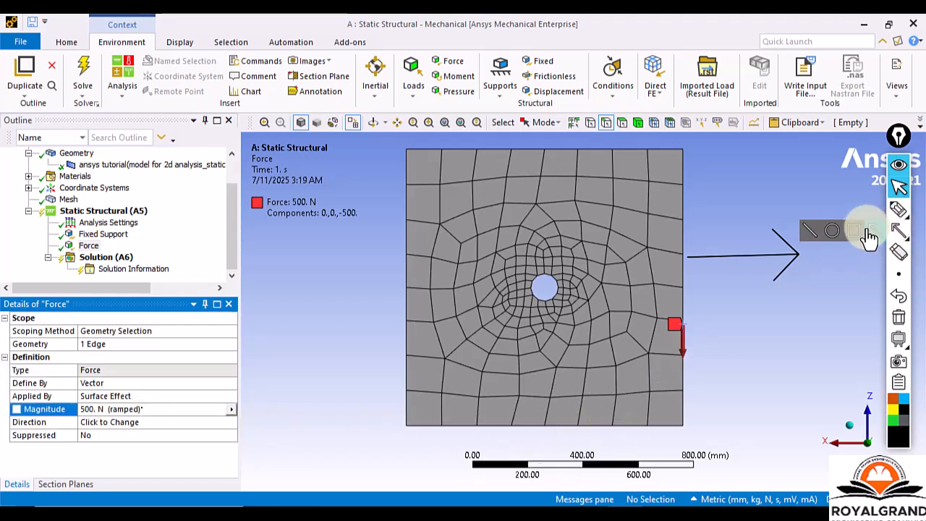
{"action": "left_click", "coordinate": [855, 230]}
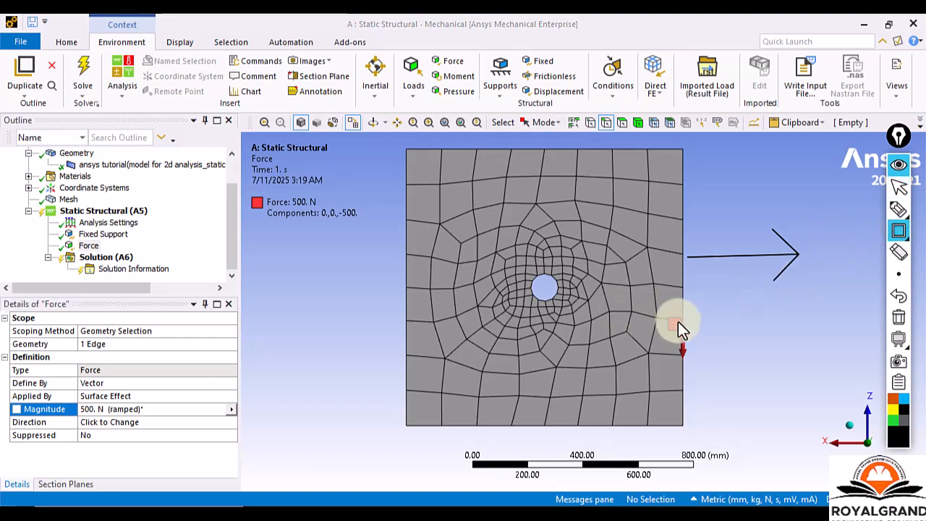
{"action": "left_click_drag", "start_coordinate": [661, 306], "coordinate": [702, 375]}
{"action": "left_click_drag", "start_coordinate": [686, 198], "coordinate": [827, 302]}
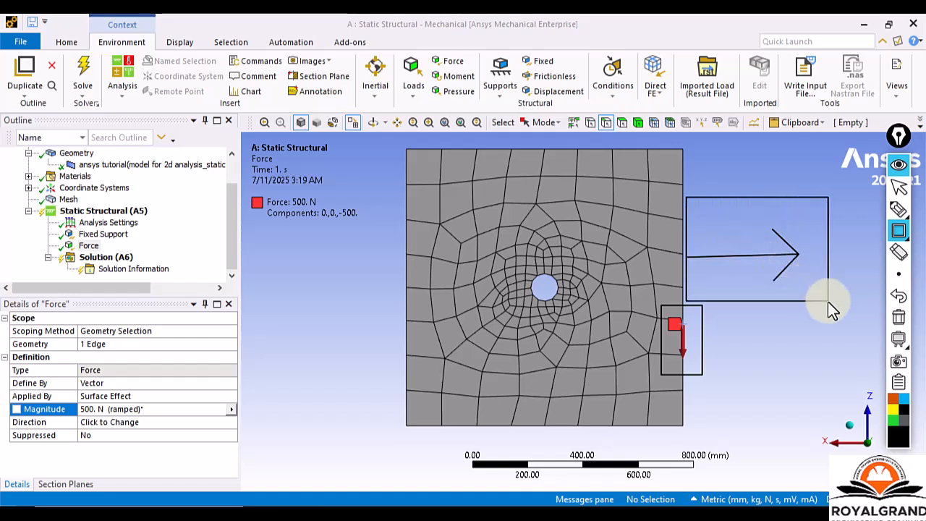
{"action": "left_click", "coordinate": [898, 273]}
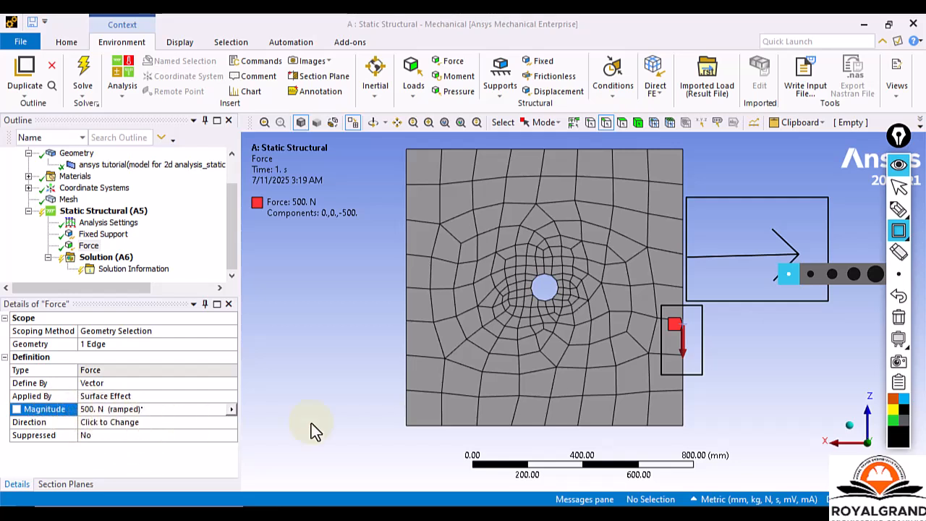
{"action": "left_click", "coordinate": [898, 187]}
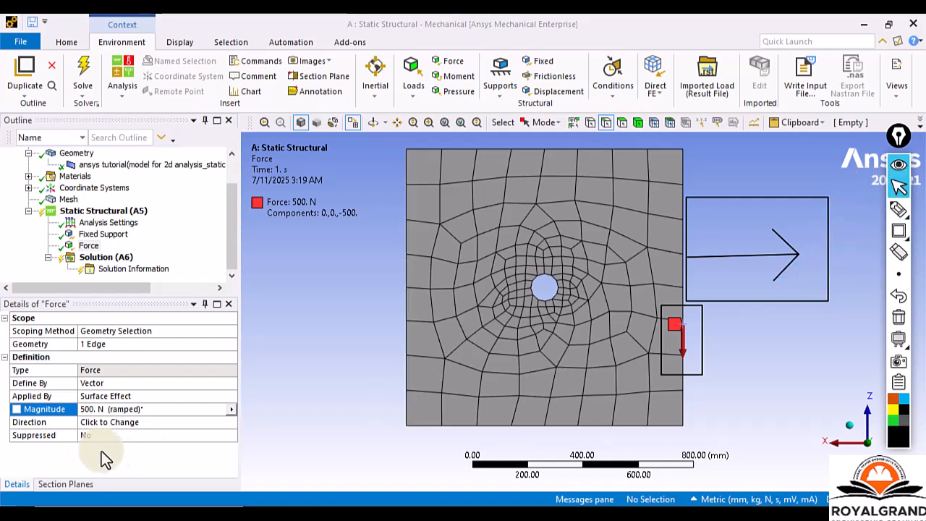
Choose the plate's bottom edge as the Force direction reference, and draw annotation rectangles around its direction arrow and the flip arrows.
{"action": "left_click", "coordinate": [113, 422]}
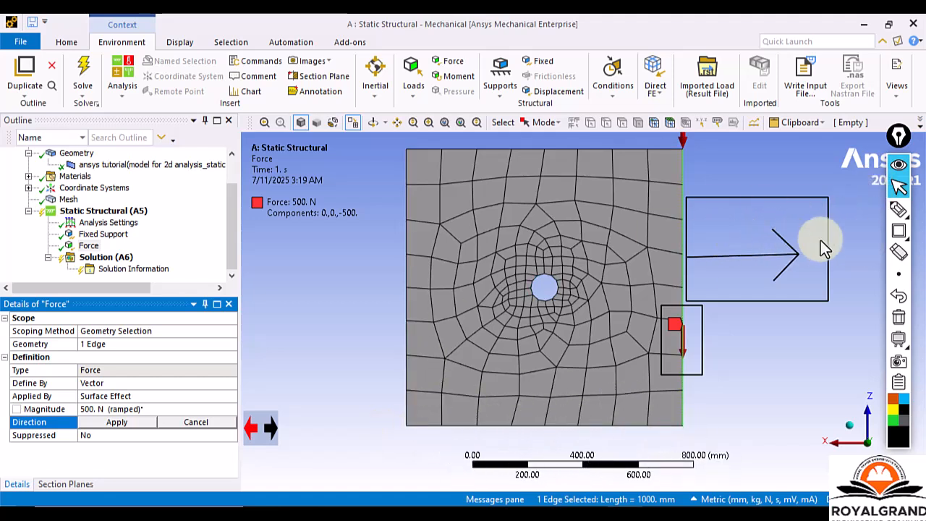
{"action": "left_click", "coordinate": [585, 426]}
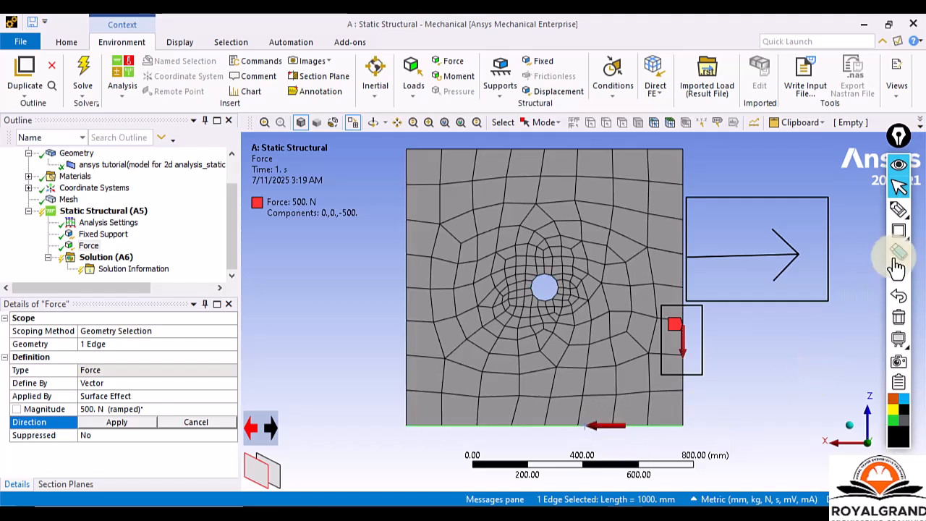
{"action": "left_click", "coordinate": [898, 230]}
{"action": "left_click_drag", "start_coordinate": [569, 405], "coordinate": [646, 446]}
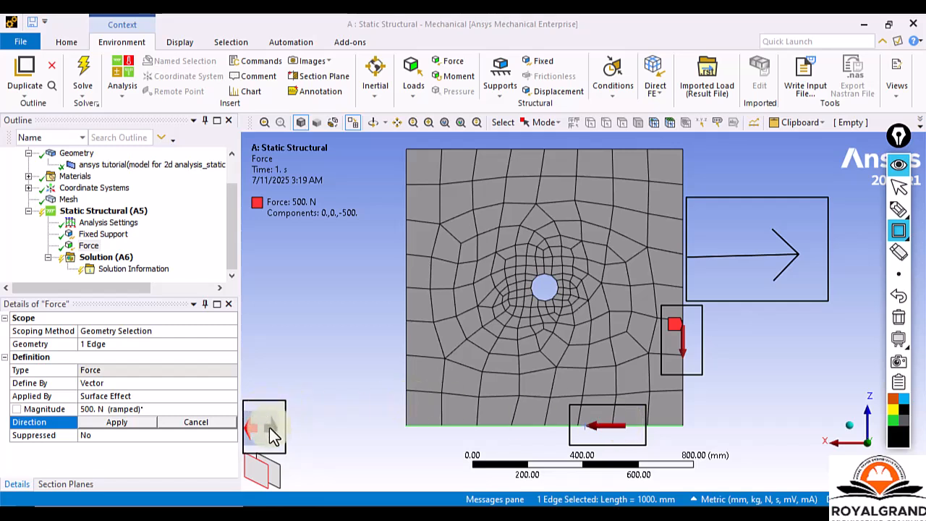
Flip the Force direction along the bottom edge to point rightward, and replace the old annotations with one rectangle around the flipped arrow.
{"action": "left_click", "coordinate": [899, 186]}
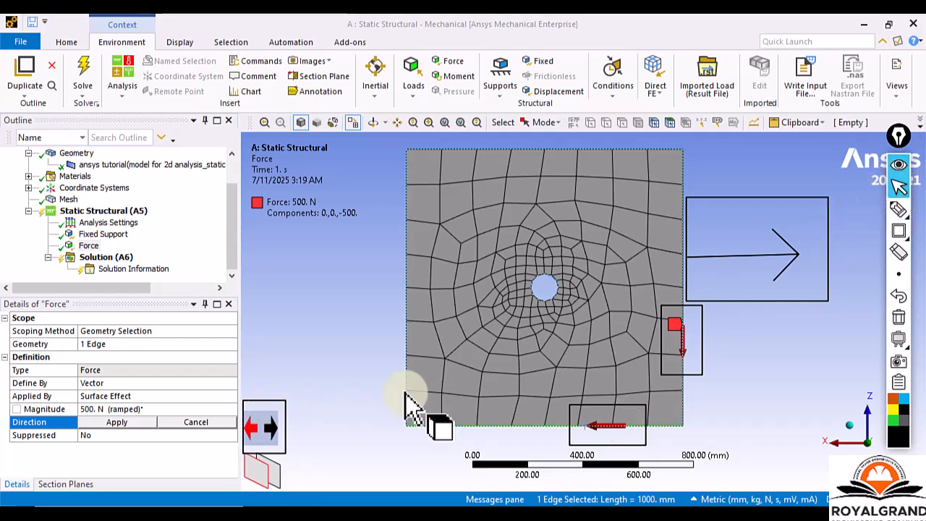
{"action": "left_click", "coordinate": [270, 427]}
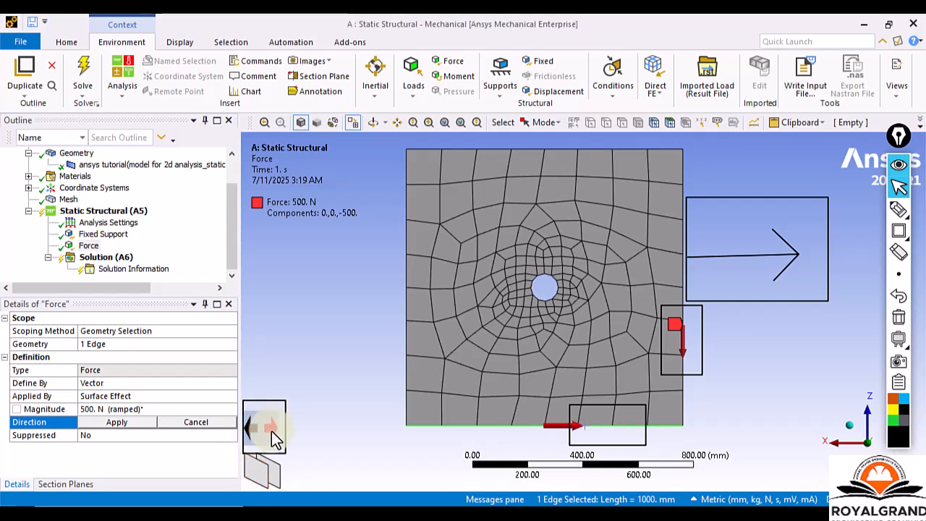
{"action": "left_click", "coordinate": [898, 209]}
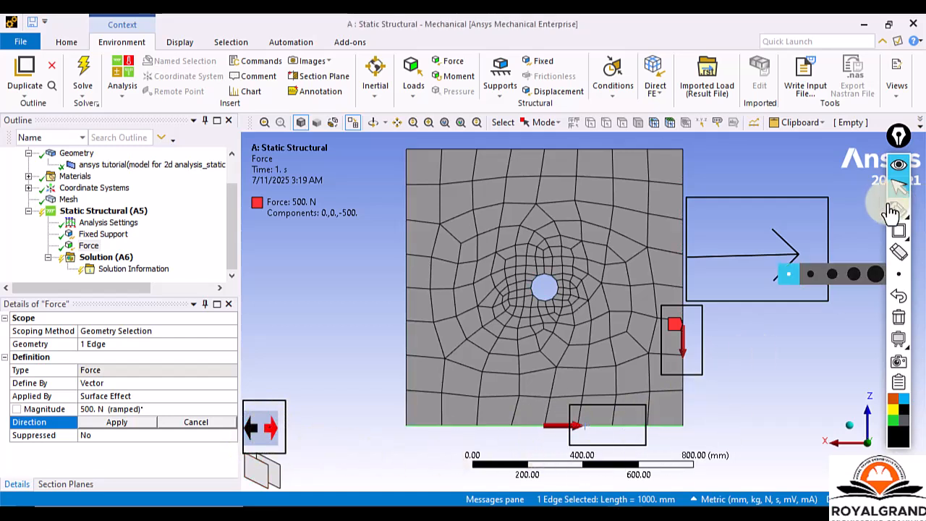
{"action": "left_click", "coordinate": [898, 230]}
{"action": "left_click_drag", "start_coordinate": [524, 403], "coordinate": [604, 446]}
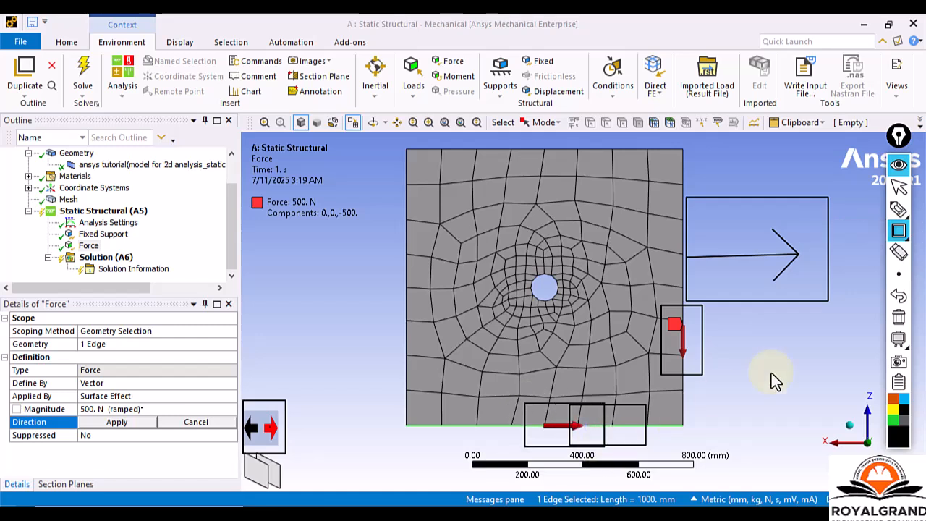
{"action": "left_click", "coordinate": [898, 320]}
{"action": "left_click_drag", "start_coordinate": [531, 404], "coordinate": [610, 442]}
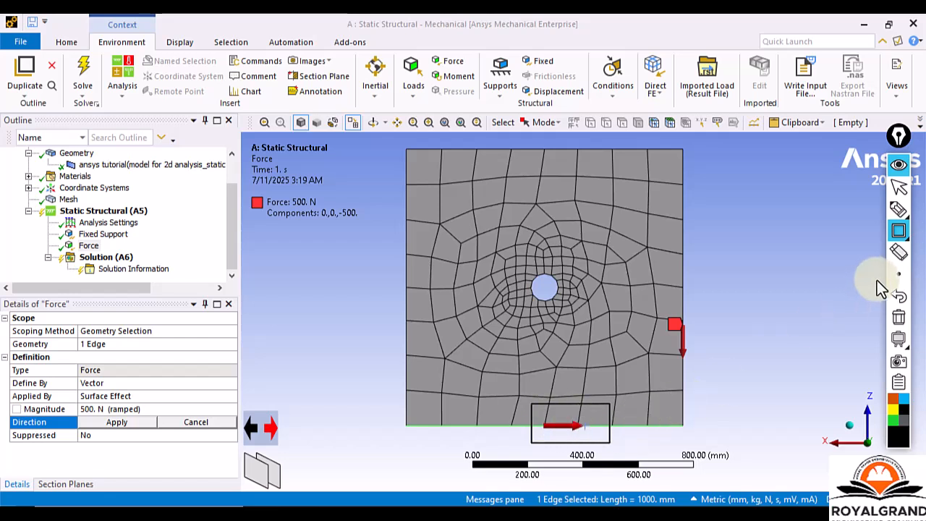
Clear the annotations and apply the rightward direction to the Force.
{"action": "left_click", "coordinate": [898, 187]}
{"action": "left_click", "coordinate": [900, 318]}
{"action": "left_click", "coordinate": [115, 421]}
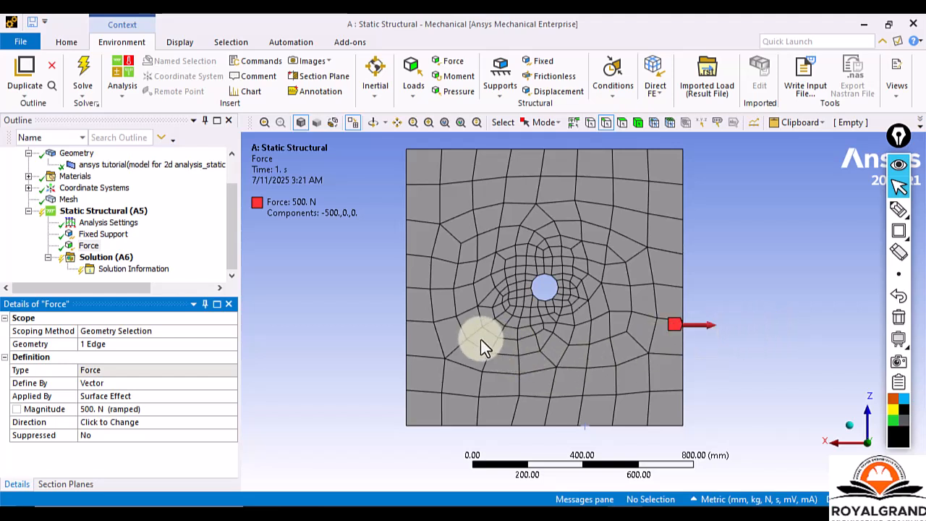
Delete the Force from the Static Structural analysis.
{"action": "left_click", "coordinate": [88, 248]}
{"action": "key", "text": "Delete"}
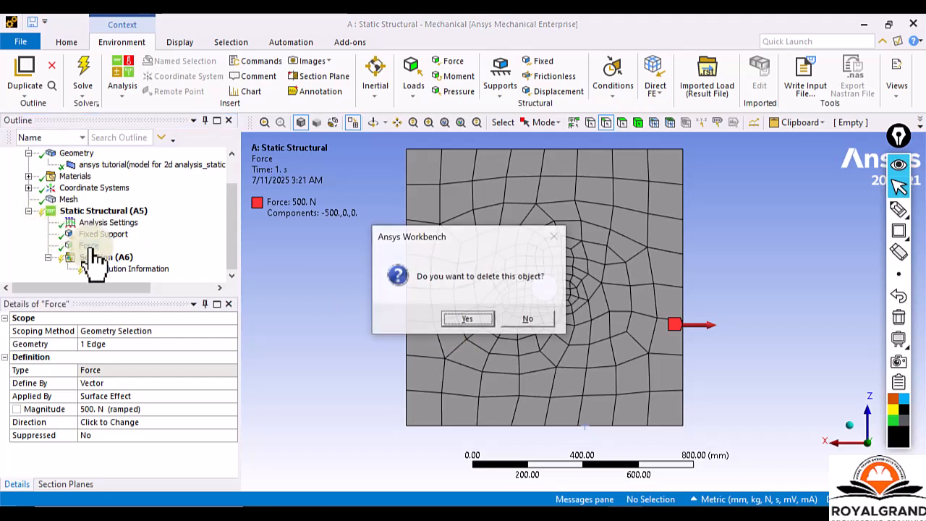
{"action": "left_click", "coordinate": [481, 319]}
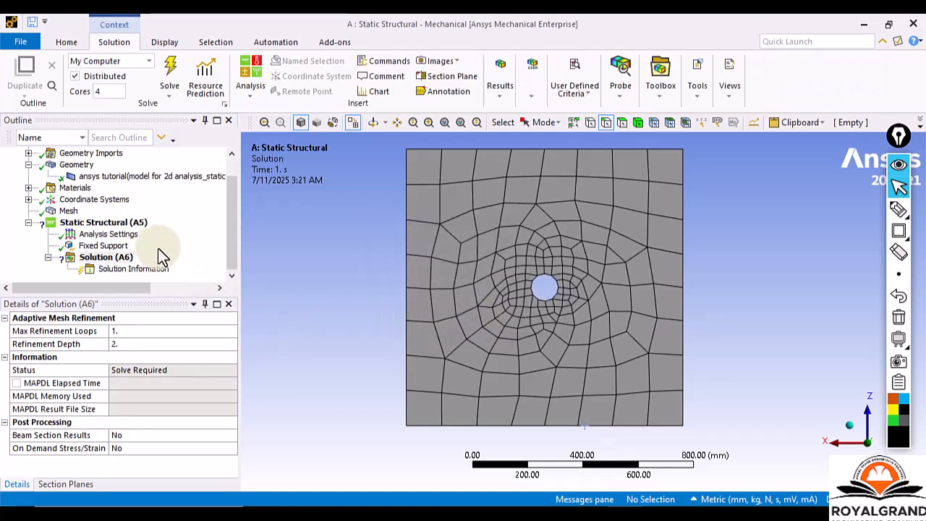
Insert a new Force under Static Structural (A5) and scope it to the plate's right edge.
{"action": "left_click", "coordinate": [82, 225]}
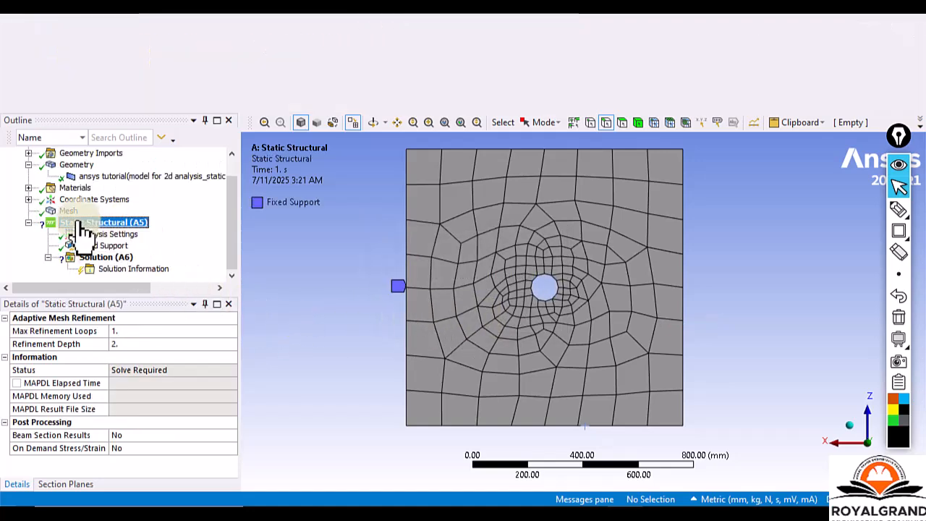
{"action": "right_click", "coordinate": [80, 224]}
{"action": "mouse_move", "coordinate": [123, 230]}
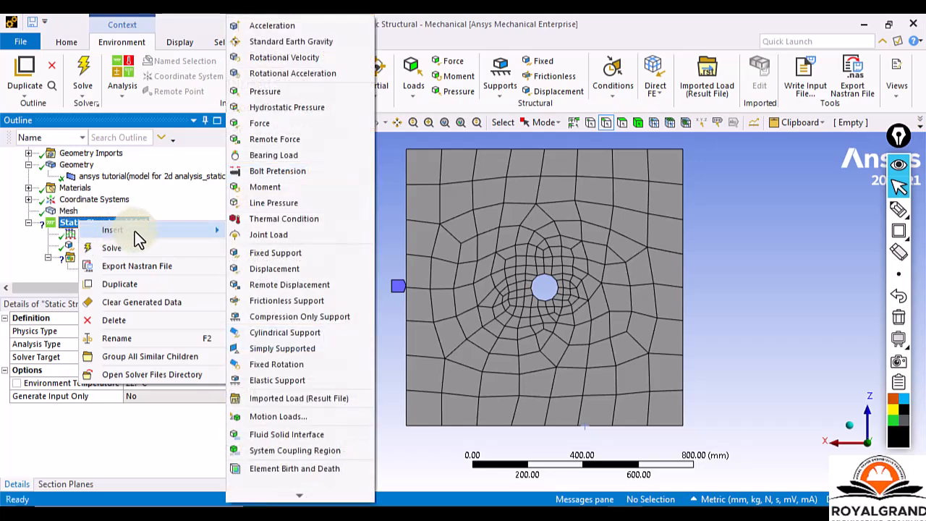
{"action": "left_click", "coordinate": [263, 123]}
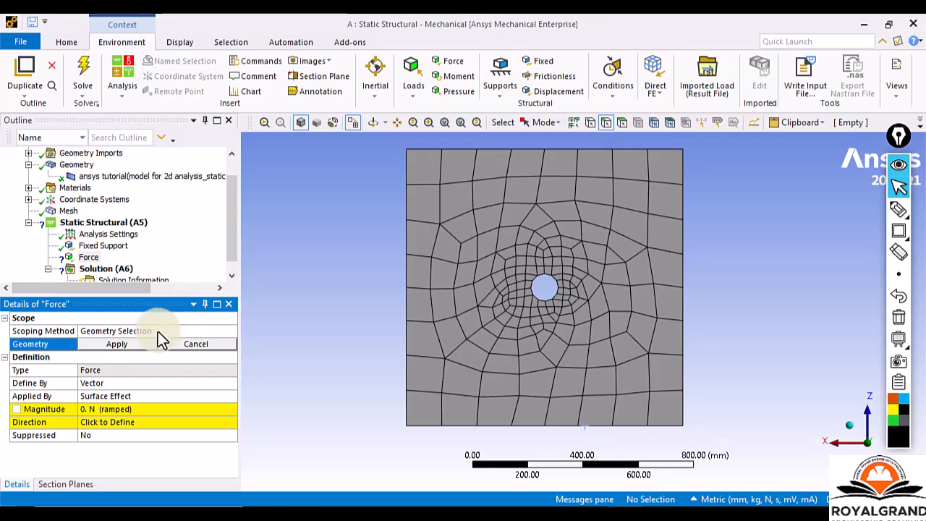
{"action": "left_click", "coordinate": [683, 304]}
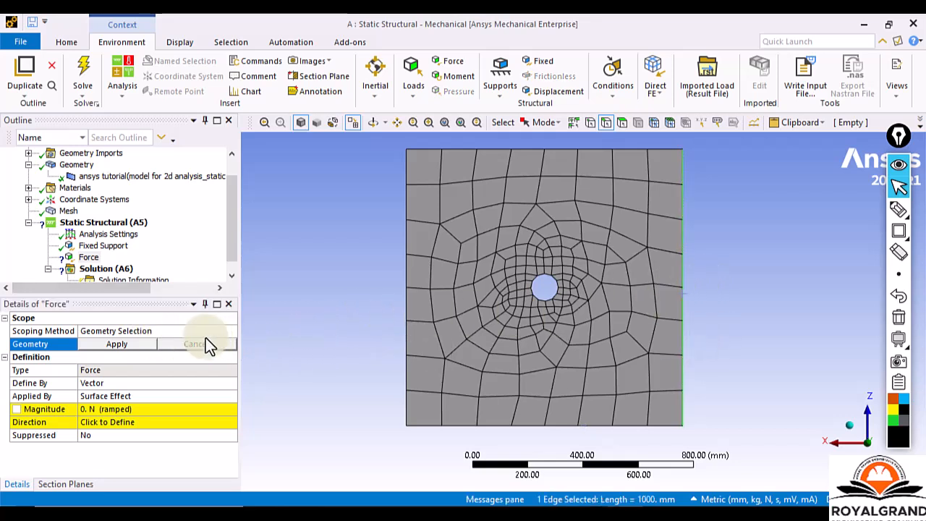
{"action": "left_click", "coordinate": [107, 345]}
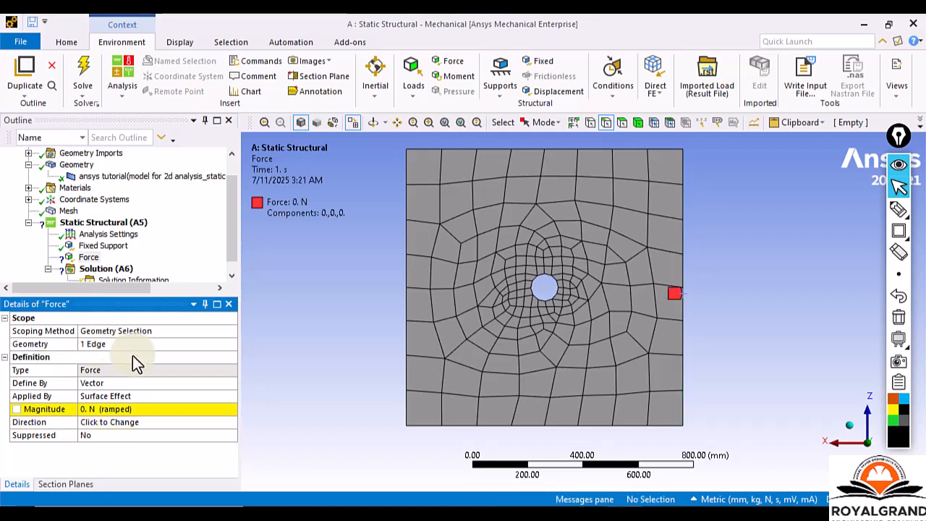
Set the Force magnitude to 500 N and define its direction as rightward along the plate's bottom edge.
{"action": "left_click", "coordinate": [156, 406]}
{"action": "type", "text": "500"}
{"action": "key", "text": "Return"}
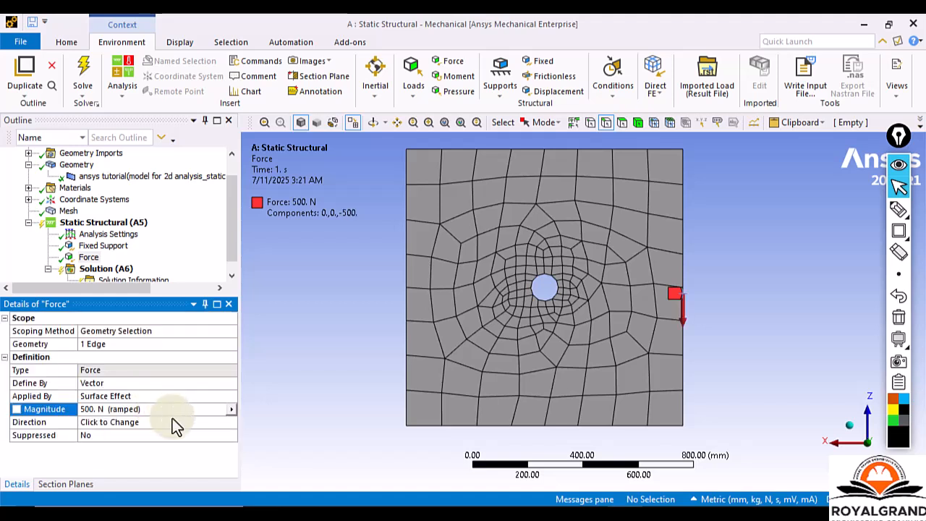
{"action": "left_click", "coordinate": [172, 421]}
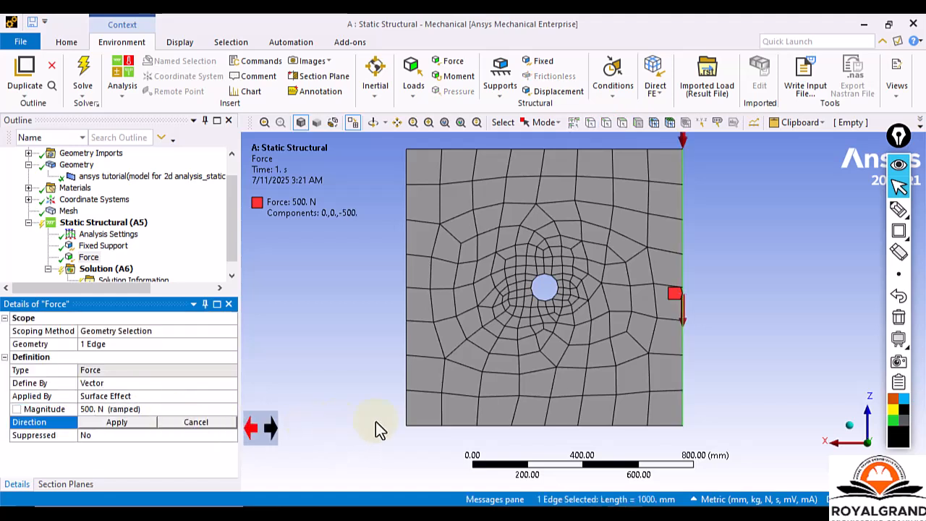
{"action": "left_click", "coordinate": [510, 428]}
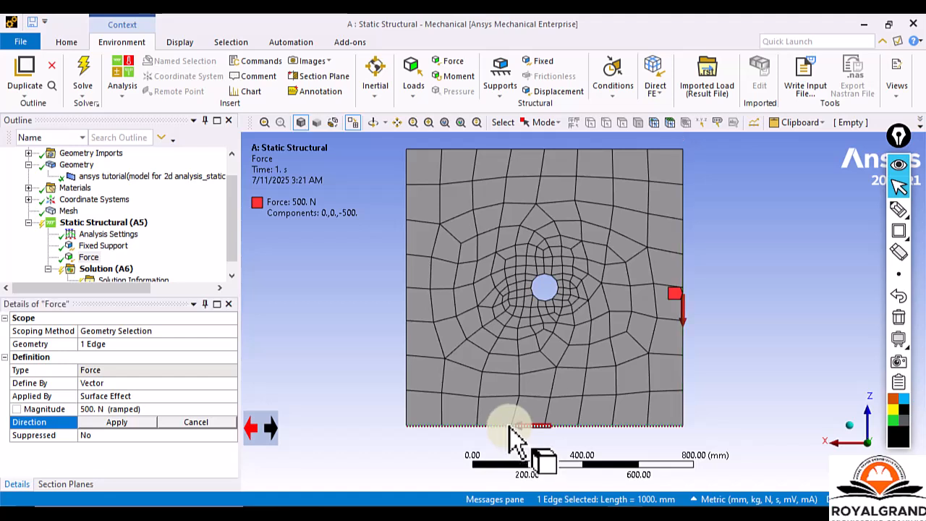
{"action": "left_click", "coordinate": [272, 430]}
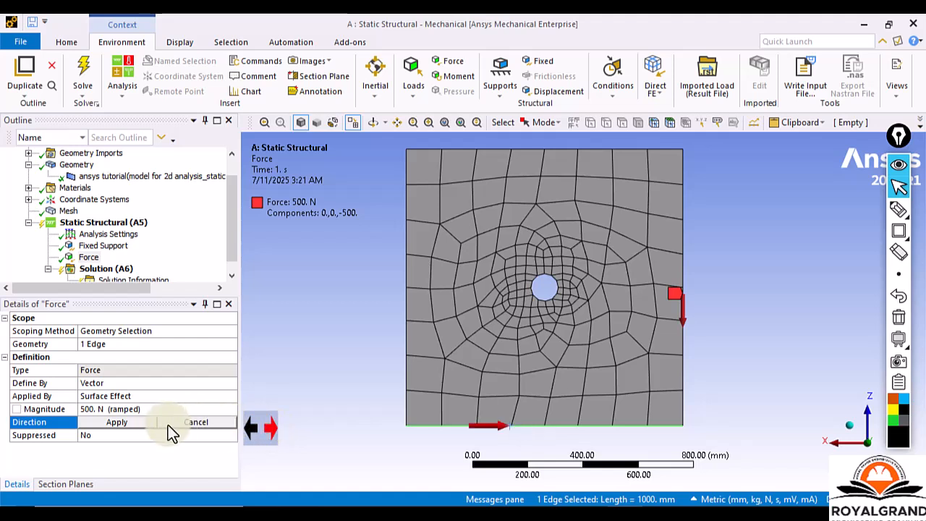
{"action": "left_click", "coordinate": [134, 426]}
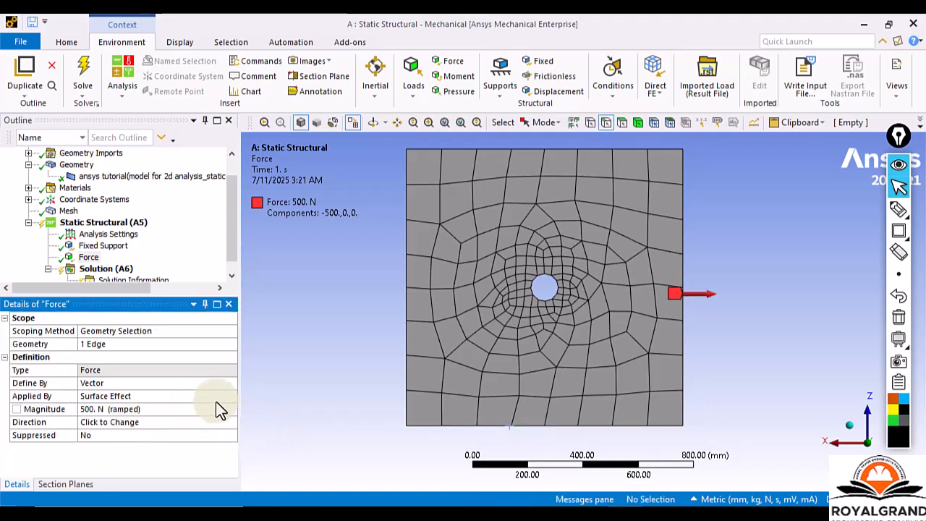
Draw an annotation rectangle around the rightward force arrow on the right edge, and clear it.
{"action": "left_click", "coordinate": [899, 230]}
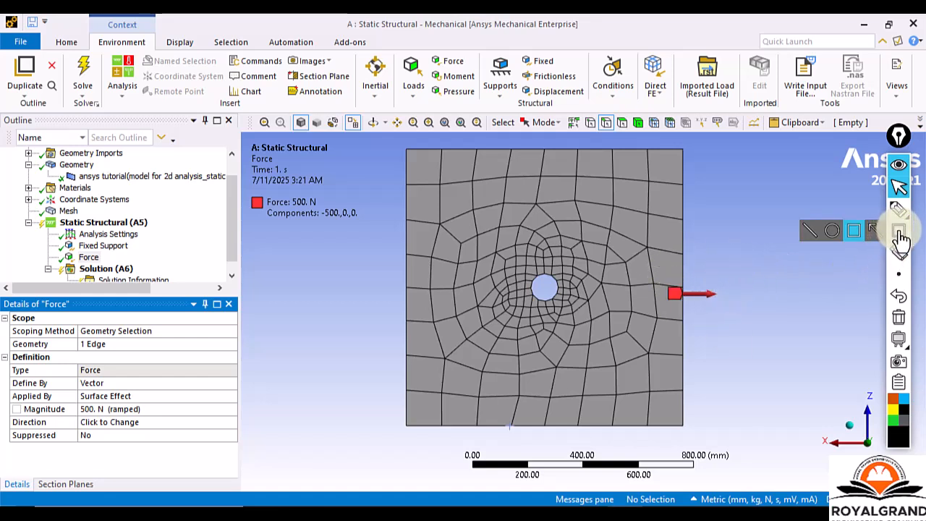
{"action": "left_click_drag", "start_coordinate": [644, 250], "coordinate": [751, 335]}
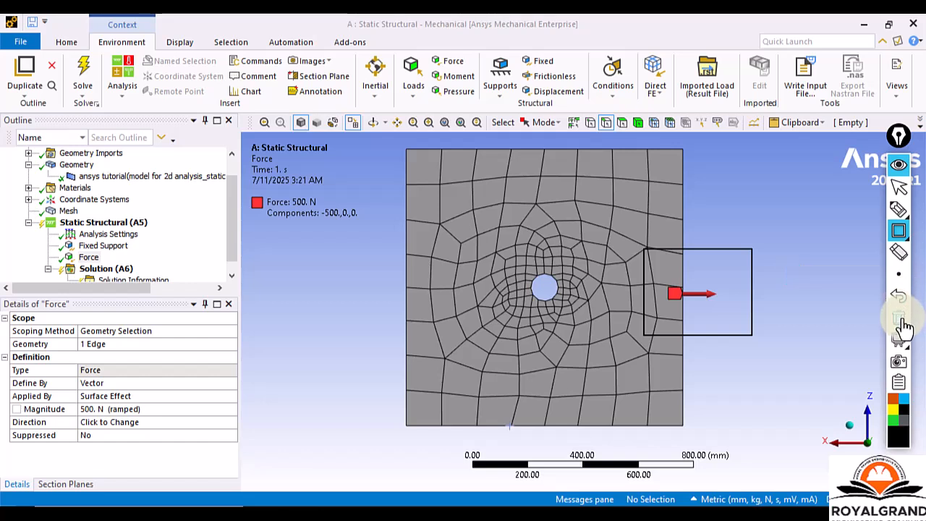
{"action": "left_click", "coordinate": [898, 166]}
{"action": "left_click", "coordinate": [900, 188]}
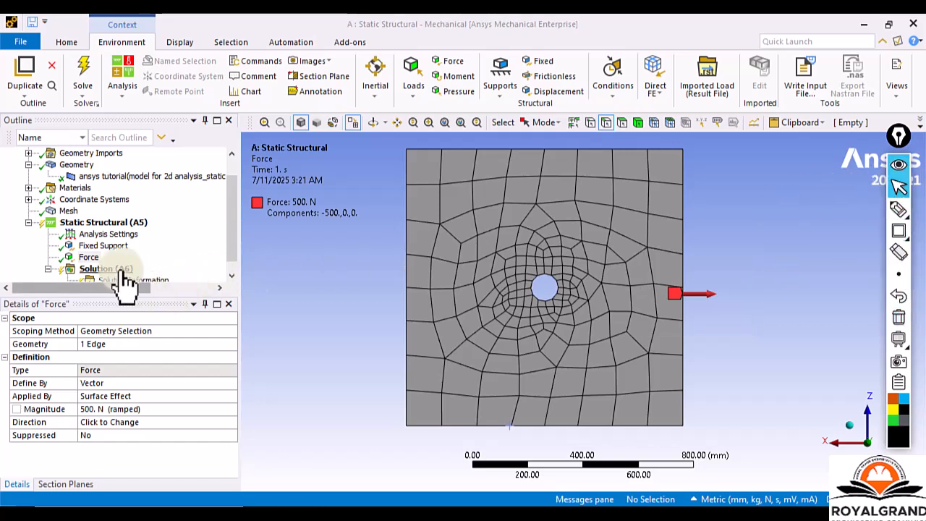
Insert an Equivalent (von-Mises) stress result under Solution (A6).
{"action": "scroll", "coordinate": [116, 242], "scroll_direction": "down", "scroll_amount": 1}
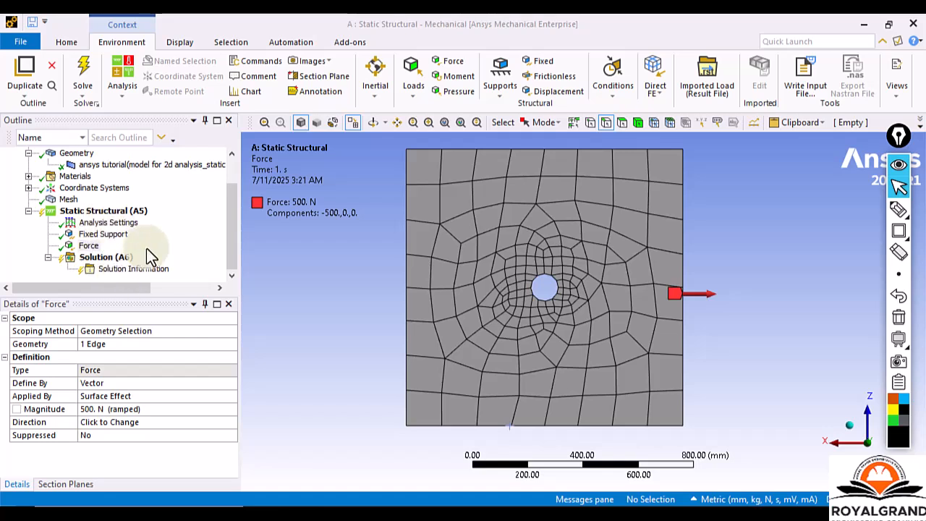
{"action": "right_click", "coordinate": [107, 259]}
{"action": "mouse_move", "coordinate": [142, 266]}
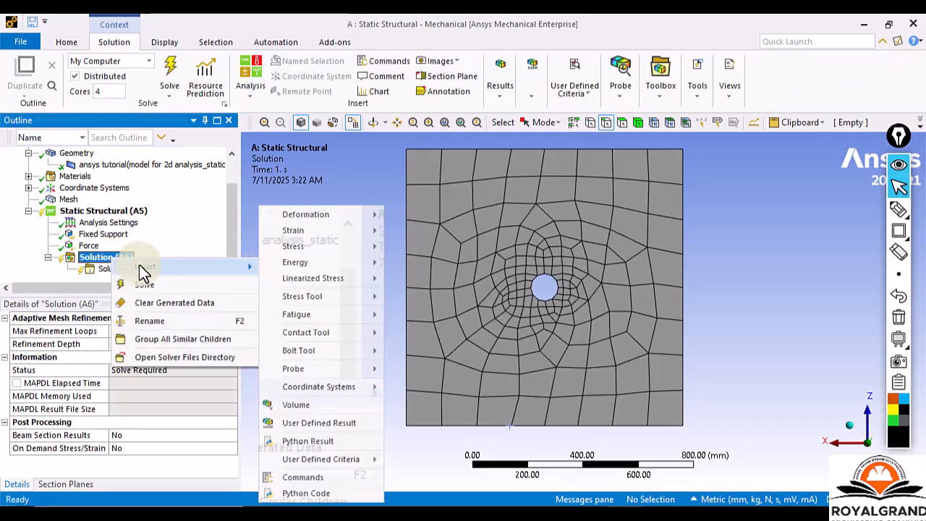
{"action": "right_click", "coordinate": [84, 255]}
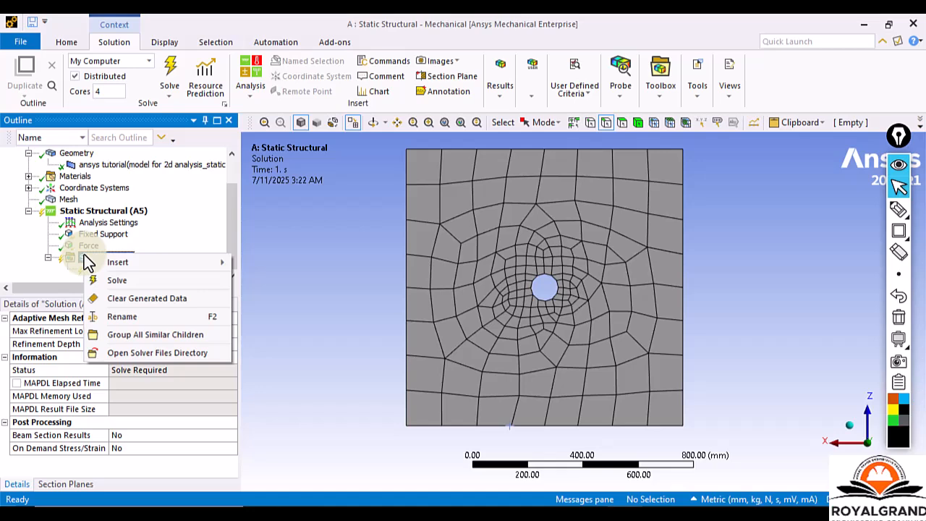
{"action": "right_click", "coordinate": [98, 210]}
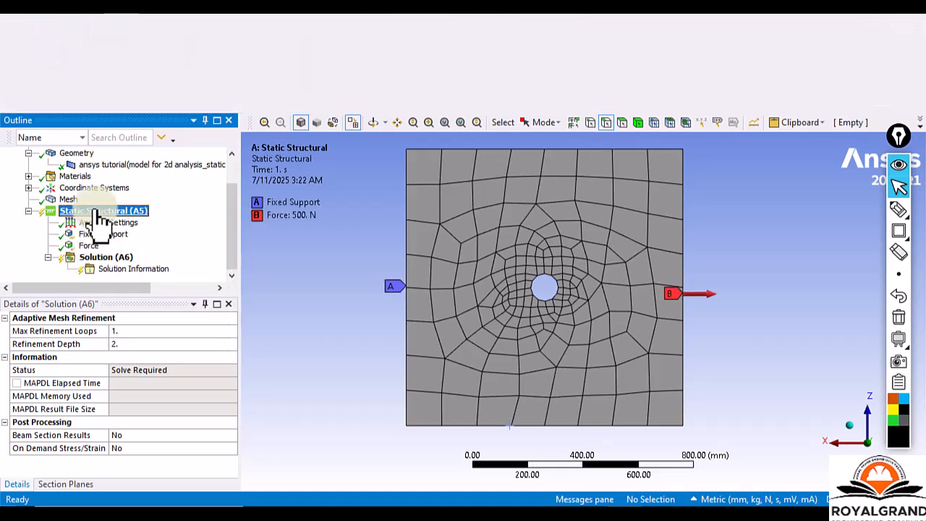
{"action": "right_click", "coordinate": [90, 259]}
{"action": "mouse_move", "coordinate": [113, 264]}
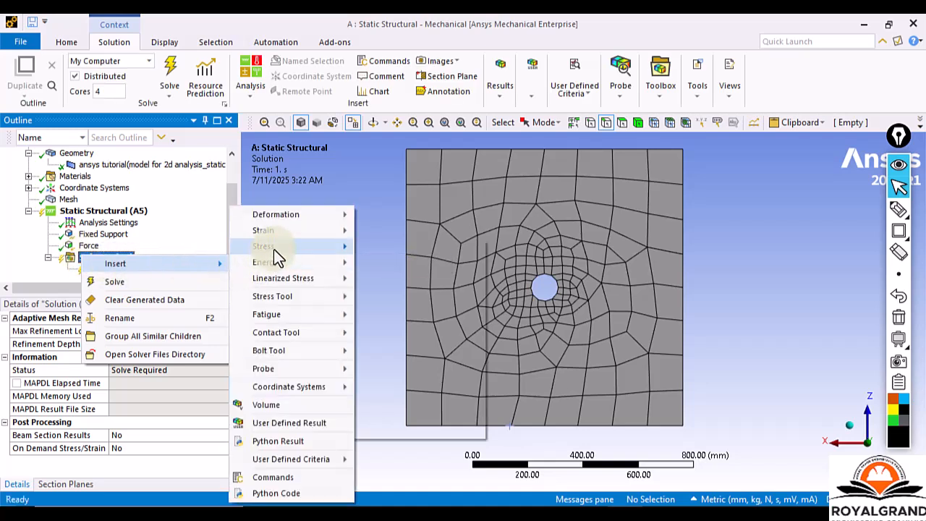
{"action": "mouse_move", "coordinate": [274, 248]}
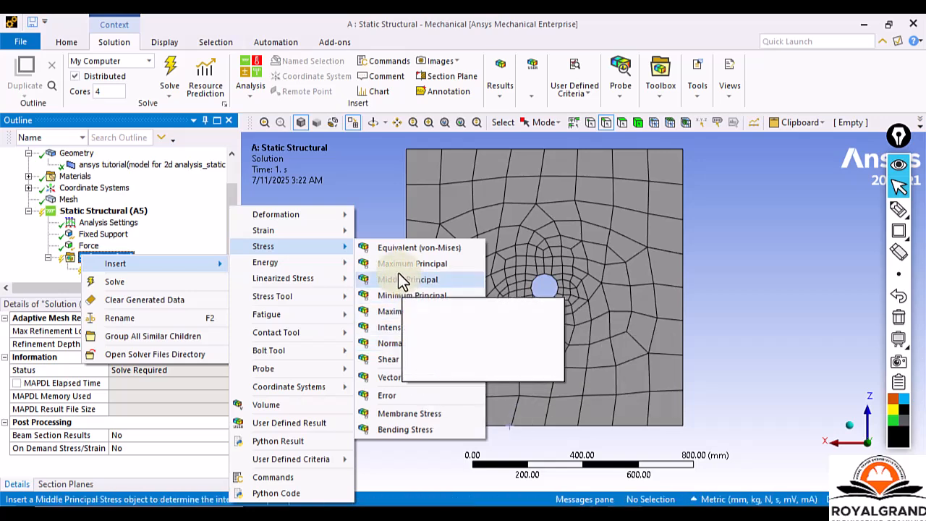
{"action": "left_click", "coordinate": [400, 253]}
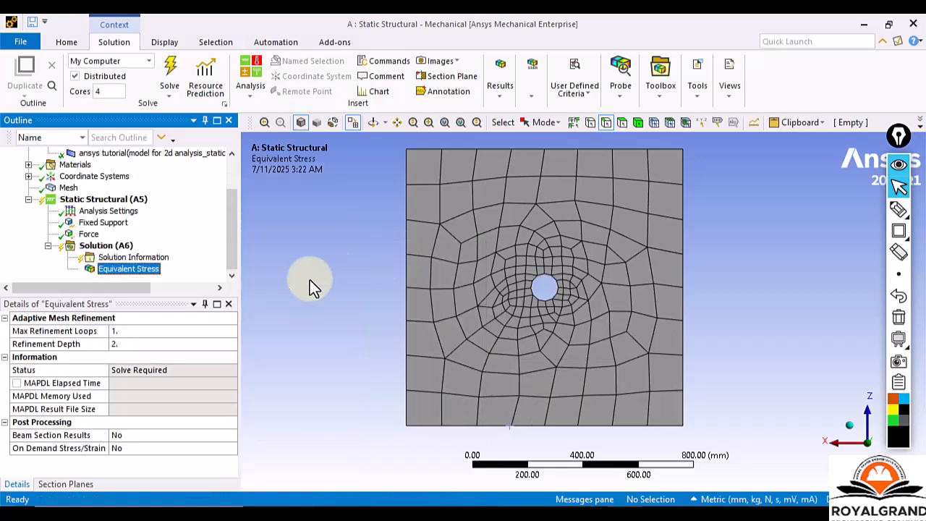
Solve the static structural analysis from Solution (A6).
{"action": "left_click", "coordinate": [100, 266]}
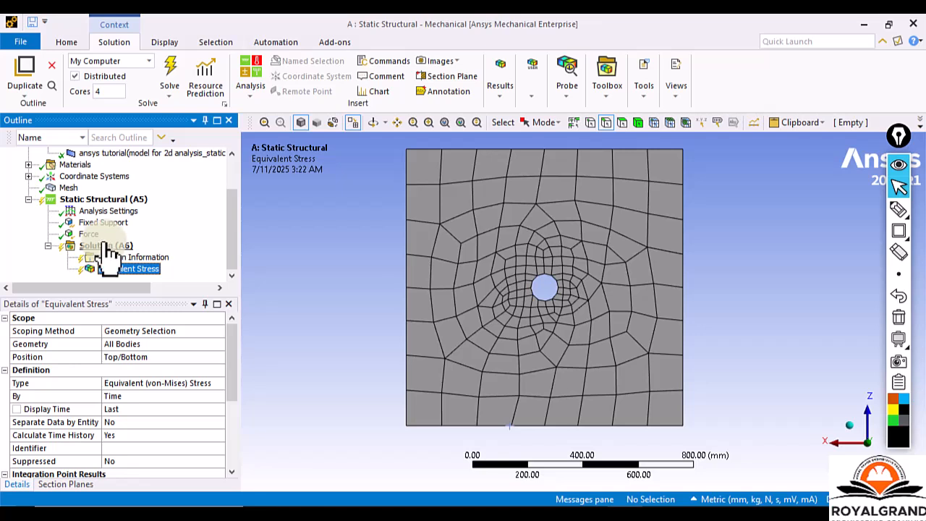
{"action": "right_click", "coordinate": [106, 247]}
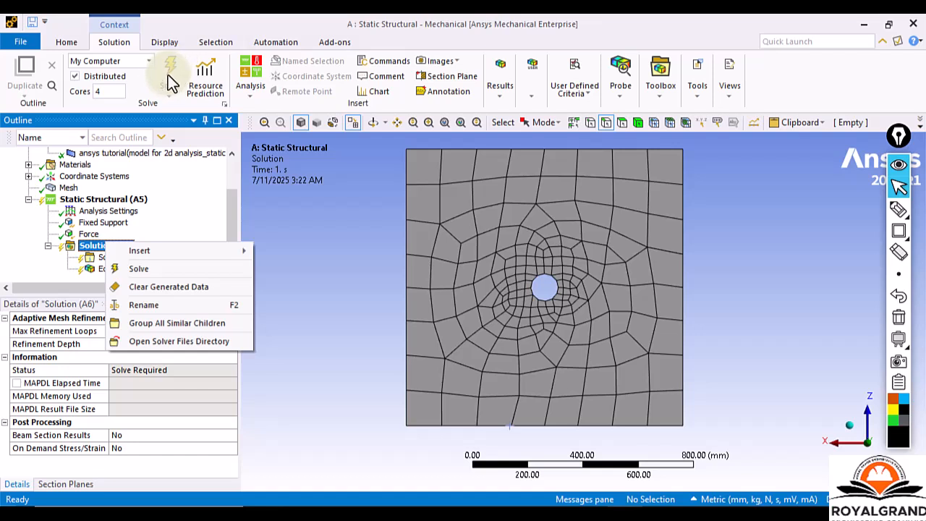
{"action": "left_click", "coordinate": [139, 270]}
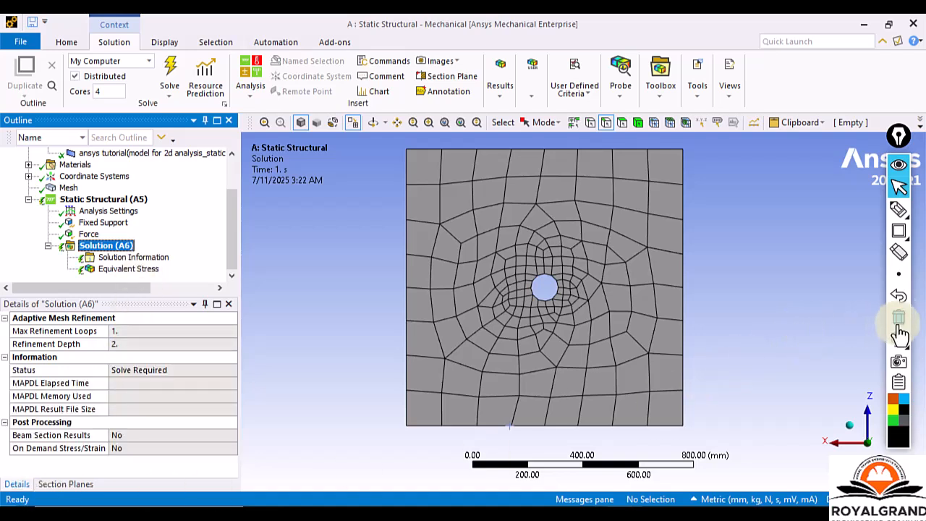
Draw an annotation rectangle around the status bar area below the Details of Solution (A6), and return to the selection cursor.
{"action": "left_click", "coordinate": [899, 230]}
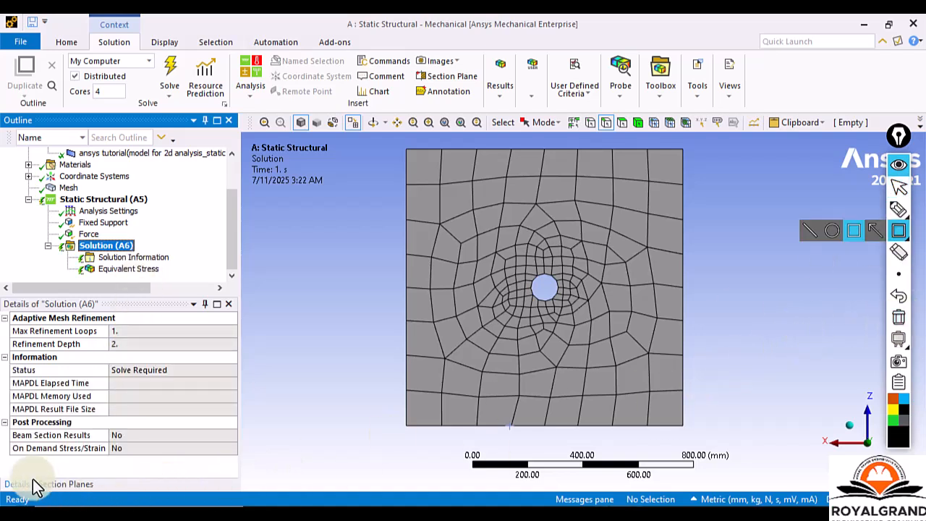
{"action": "left_click", "coordinate": [2, 478]}
{"action": "left_click_drag", "start_coordinate": [32, 501], "coordinate": [233, 500]}
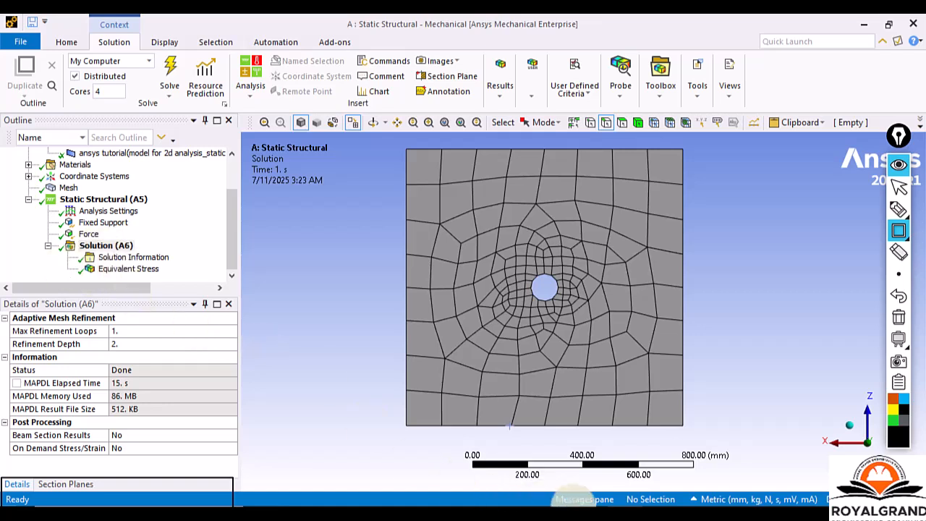
{"action": "left_click", "coordinate": [899, 187]}
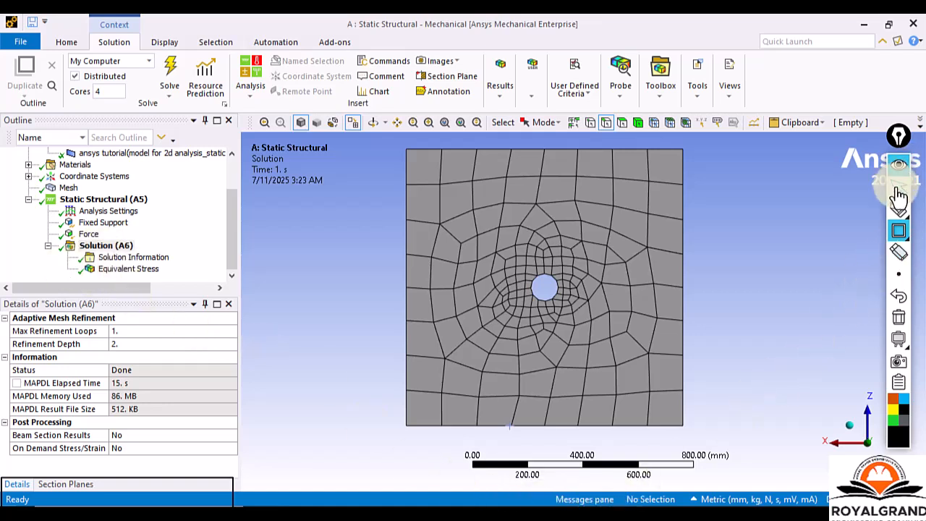
Switch to Workbench to check the Static Structural systems in the project schematic, and return to Mechanical.
{"action": "left_click", "coordinate": [596, 514]}
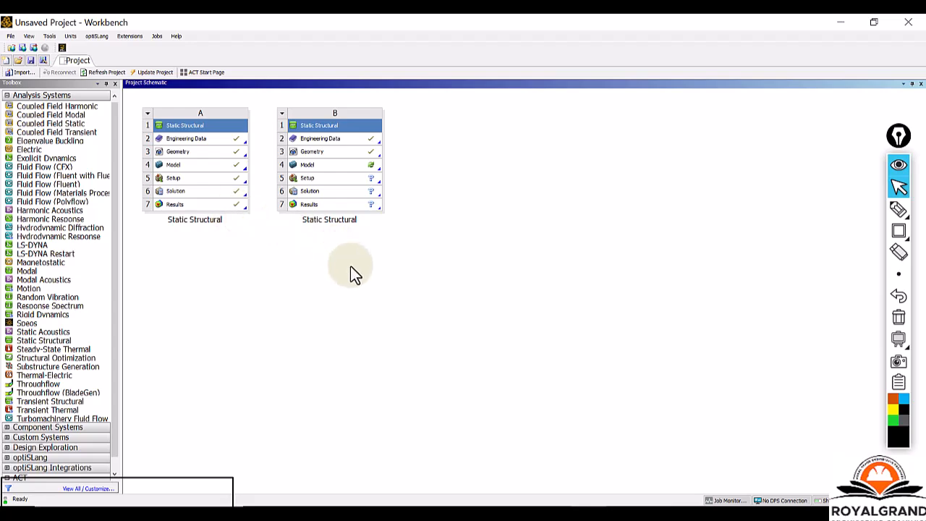
{"action": "left_click", "coordinate": [617, 515]}
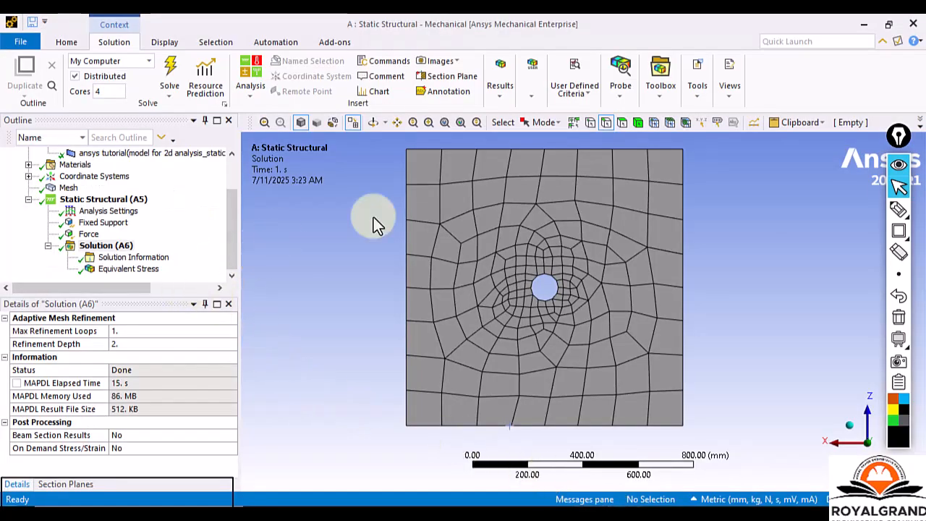
Display the Equivalent Stress result and examine the stress contours around the plate's central hole.
{"action": "left_click", "coordinate": [129, 268]}
{"action": "middle_click_drag", "start_coordinate": [604, 238], "coordinate": [452, 259]}
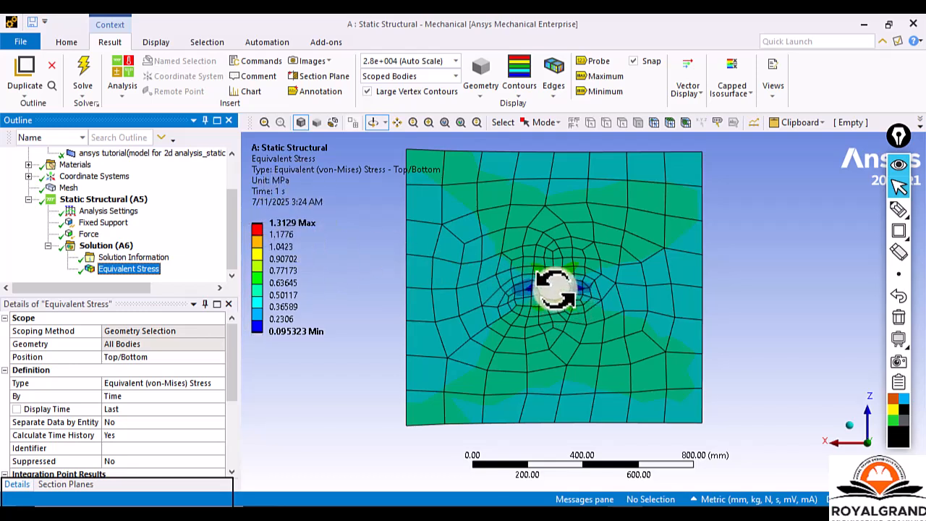
{"action": "scroll", "coordinate": [554, 290], "scroll_direction": "up", "scroll_amount": 5}
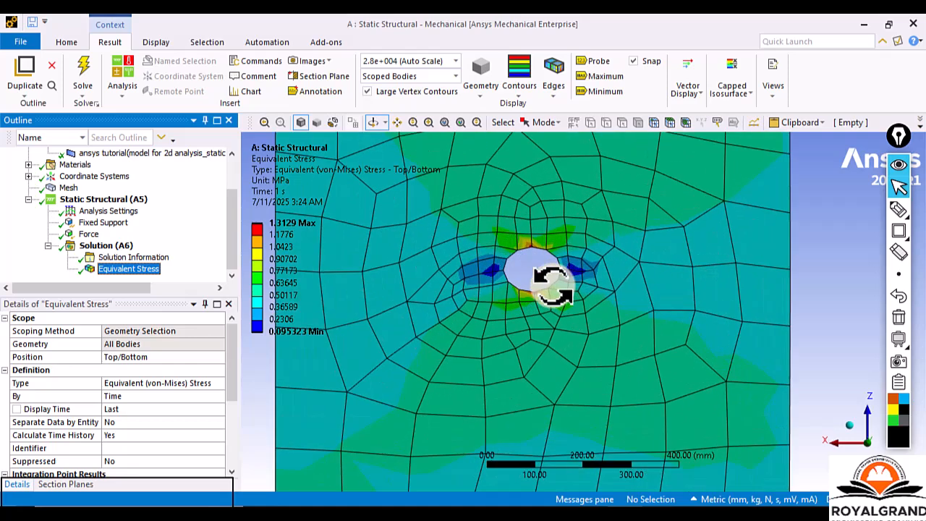
{"action": "scroll", "coordinate": [537, 273], "scroll_direction": "down", "scroll_amount": 3}
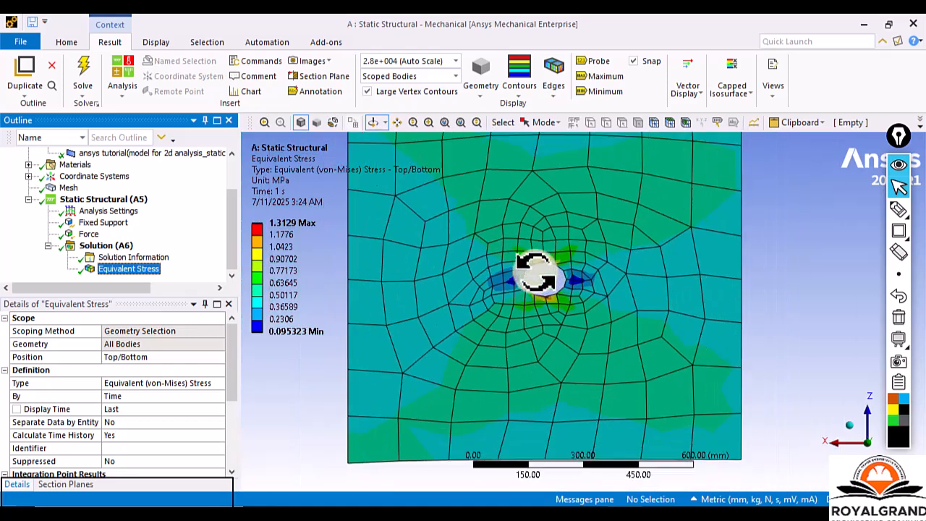
{"action": "scroll", "coordinate": [539, 267], "scroll_direction": "up", "scroll_amount": 5}
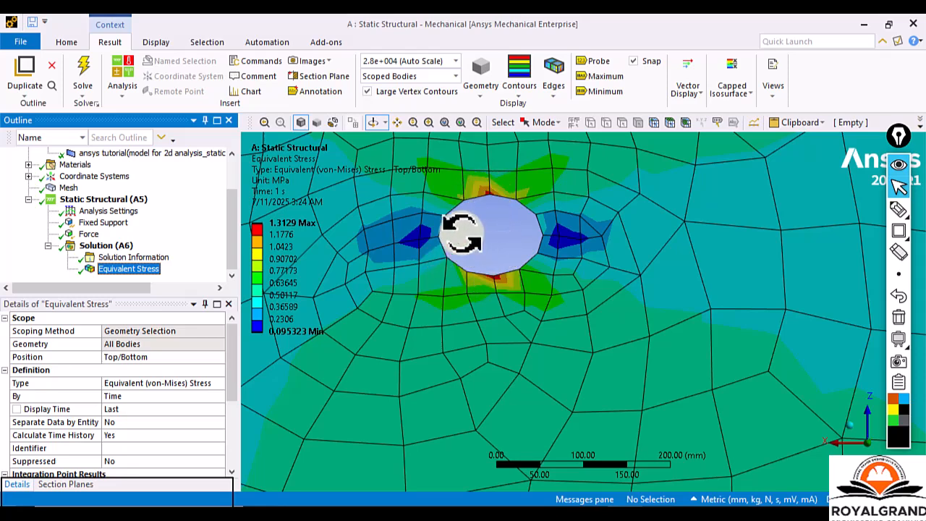
{"action": "scroll", "coordinate": [542, 306], "scroll_direction": "down", "scroll_amount": 4}
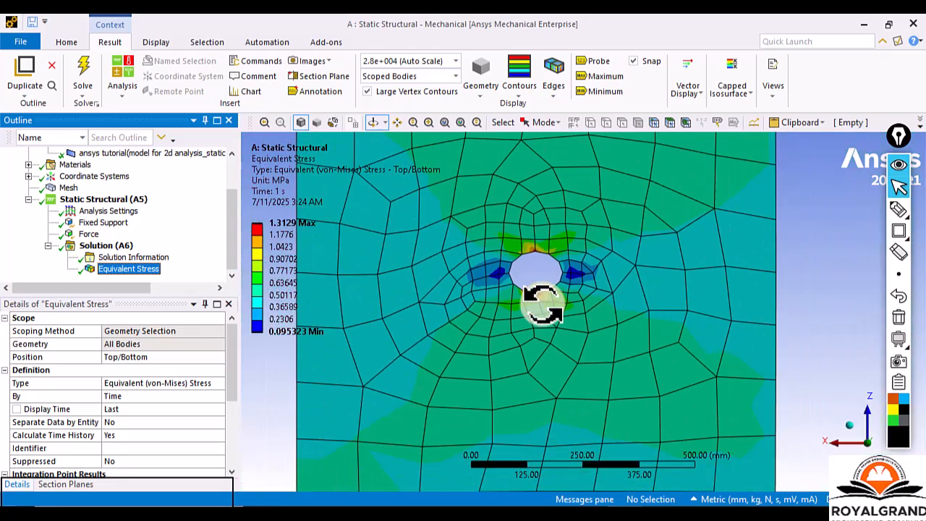
{"action": "scroll", "coordinate": [542, 306], "scroll_direction": "down", "scroll_amount": 2}
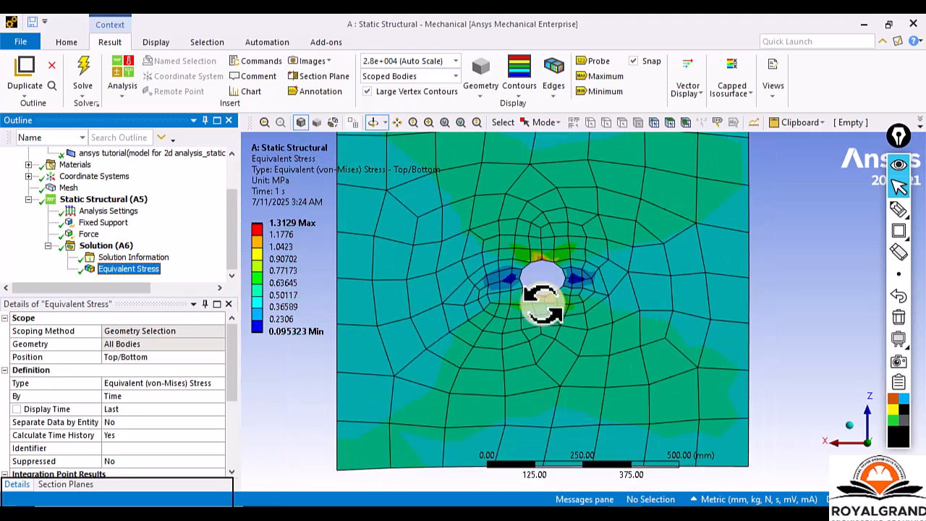
{"action": "scroll", "coordinate": [542, 306], "scroll_direction": "down", "scroll_amount": 1}
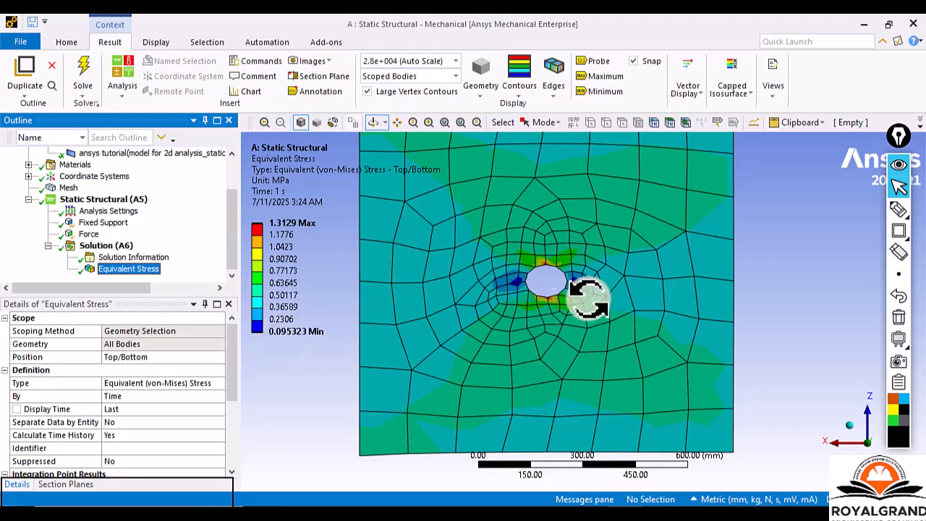
Show the Maximum and Minimum labels on the Equivalent Stress plot and examine their locations around the hole.
{"action": "left_click", "coordinate": [601, 75]}
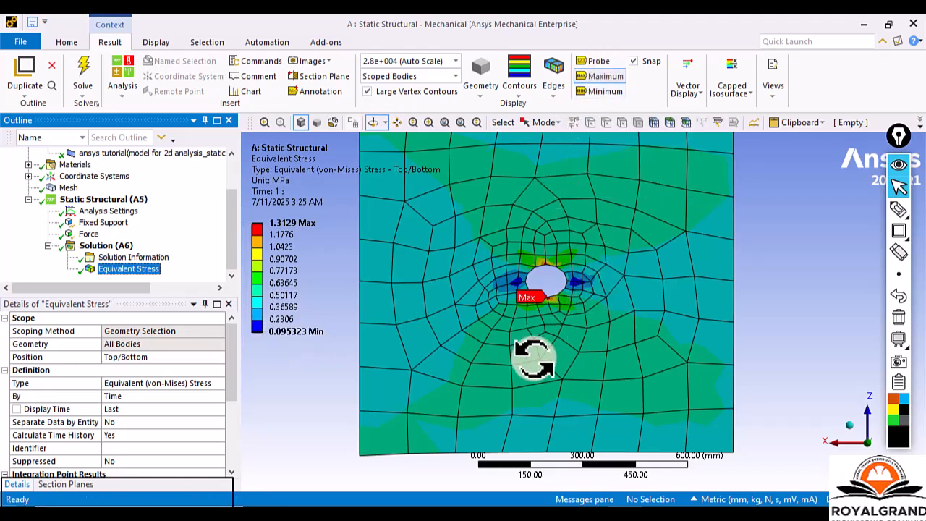
{"action": "left_click", "coordinate": [597, 94]}
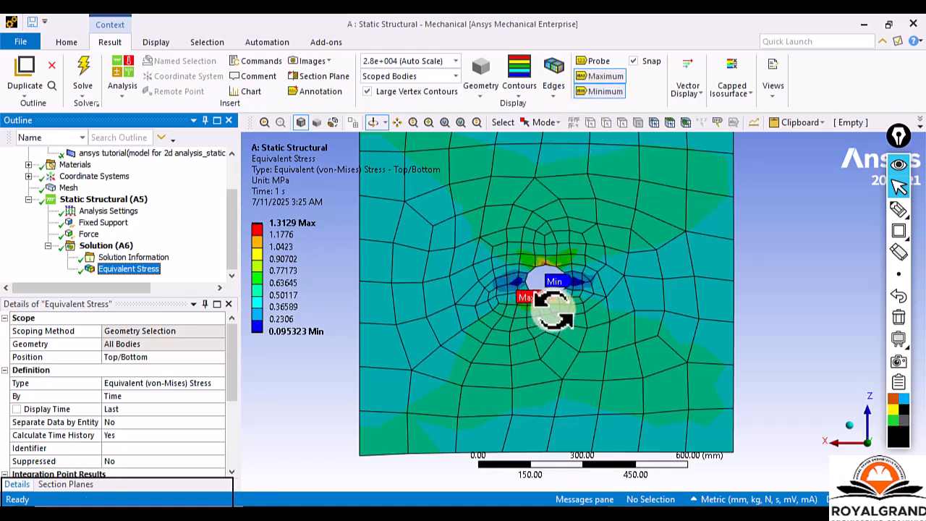
{"action": "scroll", "coordinate": [582, 293], "scroll_direction": "up", "scroll_amount": 5}
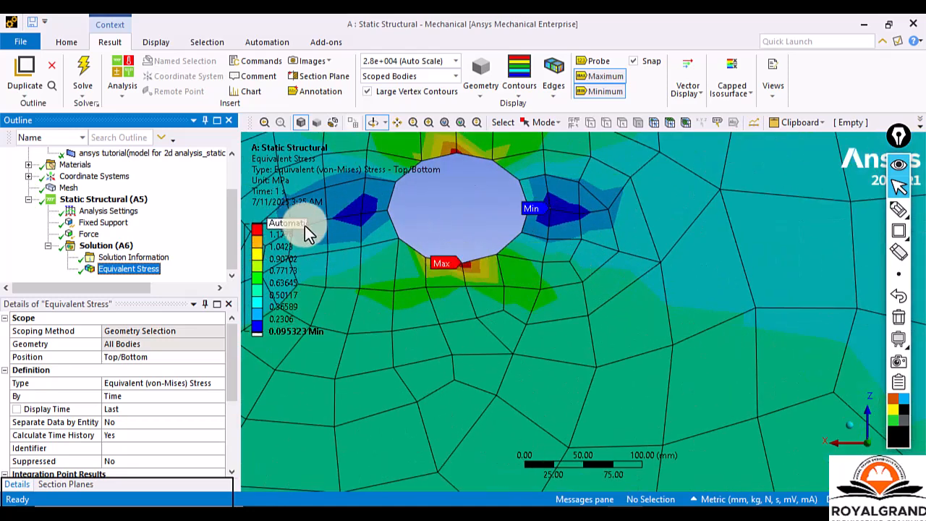
{"action": "scroll", "coordinate": [542, 268], "scroll_direction": "down", "scroll_amount": 3}
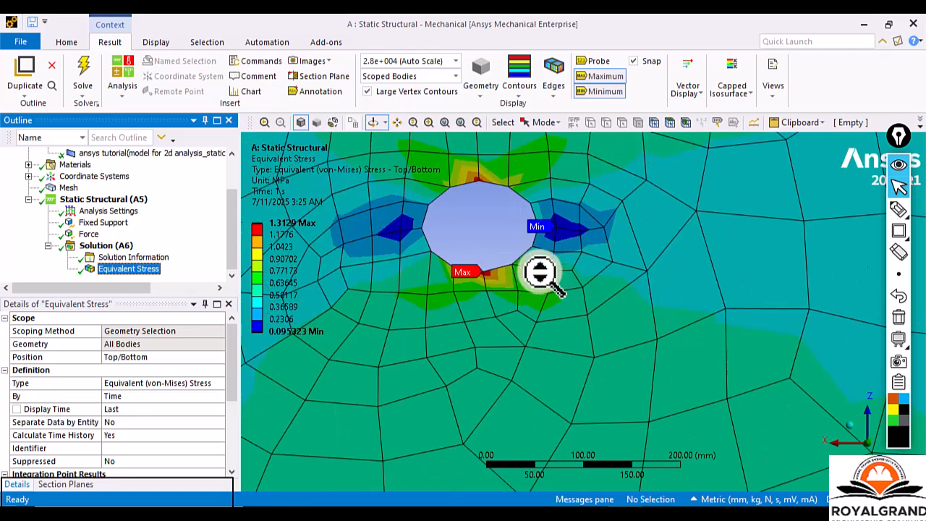
{"action": "scroll", "coordinate": [542, 274], "scroll_direction": "down", "scroll_amount": 5}
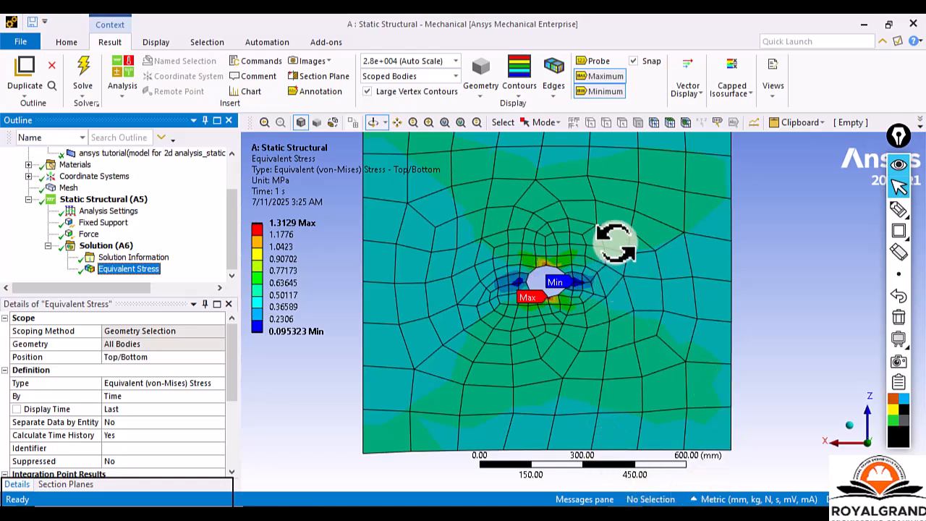
{"action": "scroll", "coordinate": [572, 279], "scroll_direction": "down", "scroll_amount": 3}
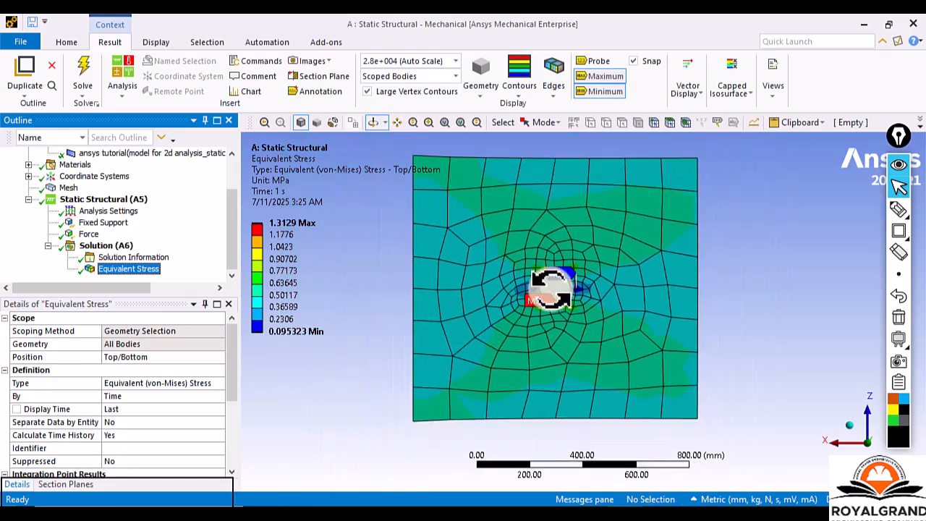
{"action": "scroll", "coordinate": [550, 290], "scroll_direction": "up", "scroll_amount": 3}
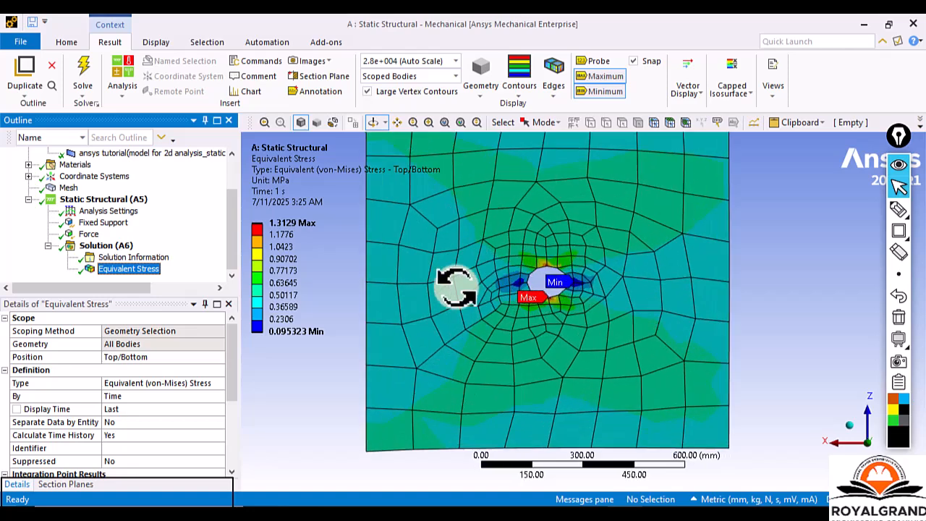
{"action": "scroll", "coordinate": [514, 266], "scroll_direction": "down", "scroll_amount": 2}
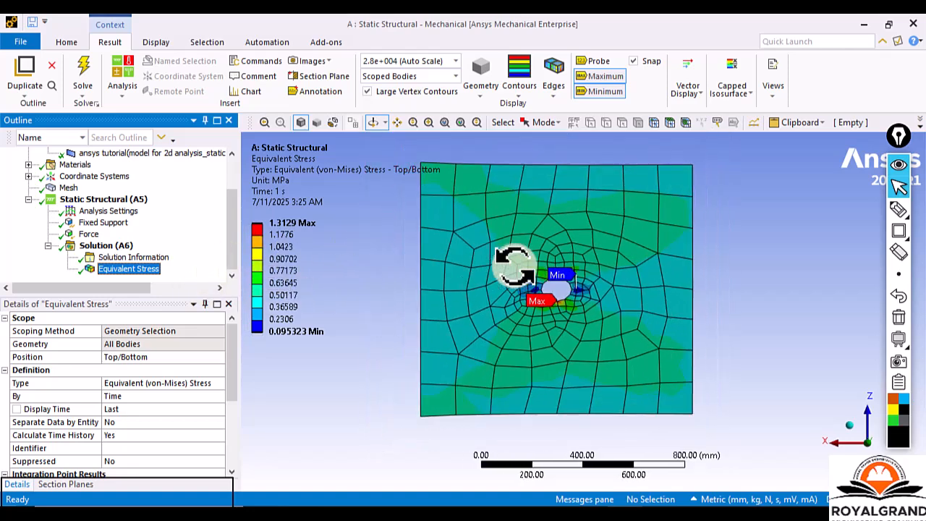
{"action": "scroll", "coordinate": [514, 266], "scroll_direction": "up", "scroll_amount": 3}
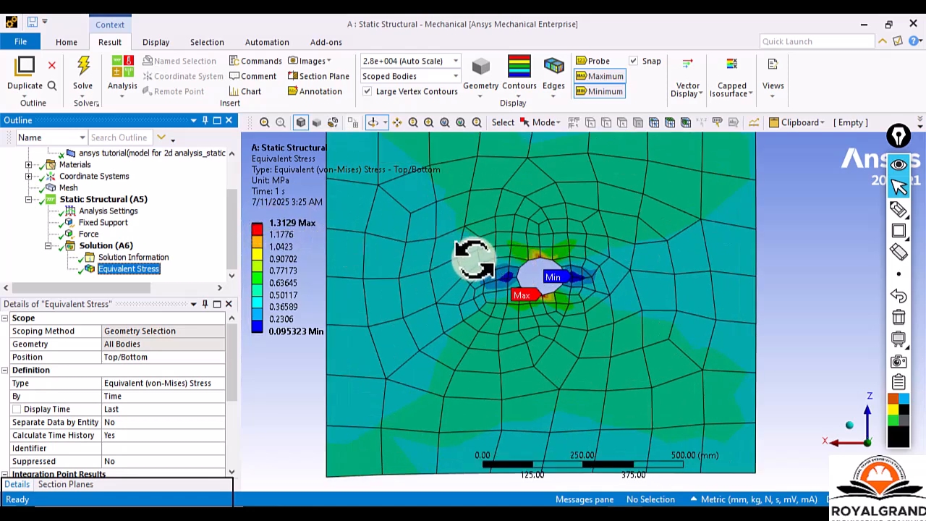
{"action": "scroll", "coordinate": [479, 257], "scroll_direction": "down", "scroll_amount": 2}
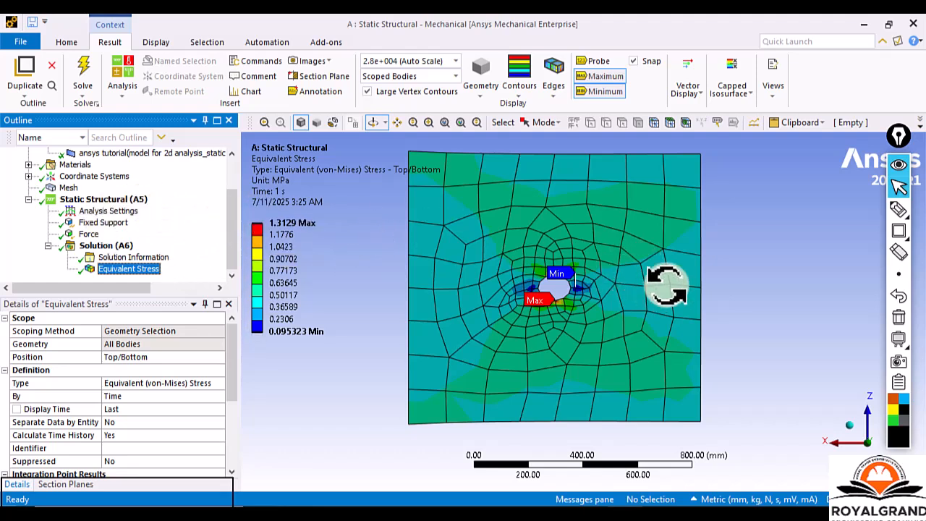
Check the mesh's node and element statistics, and clear all generated mesh and result data from the model.
{"action": "left_click", "coordinate": [67, 188]}
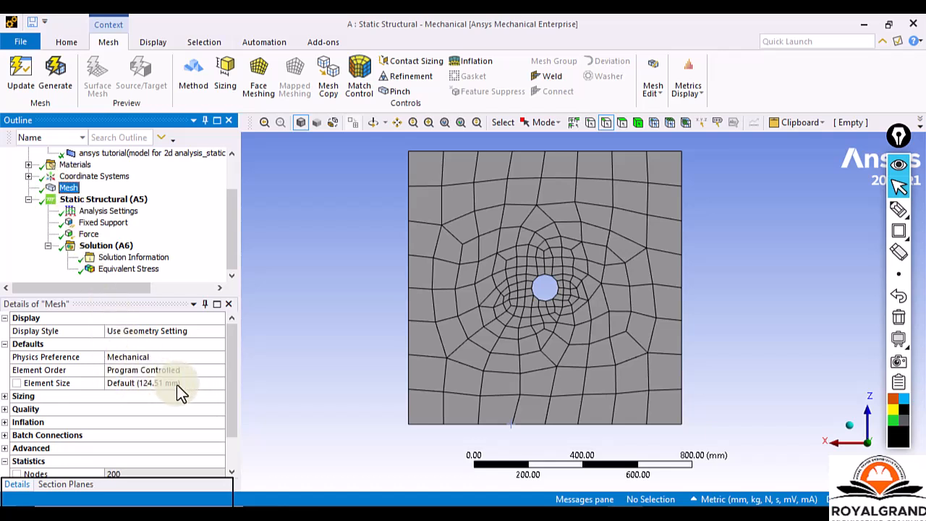
{"action": "scroll", "coordinate": [204, 378], "scroll_direction": "down", "scroll_amount": 1}
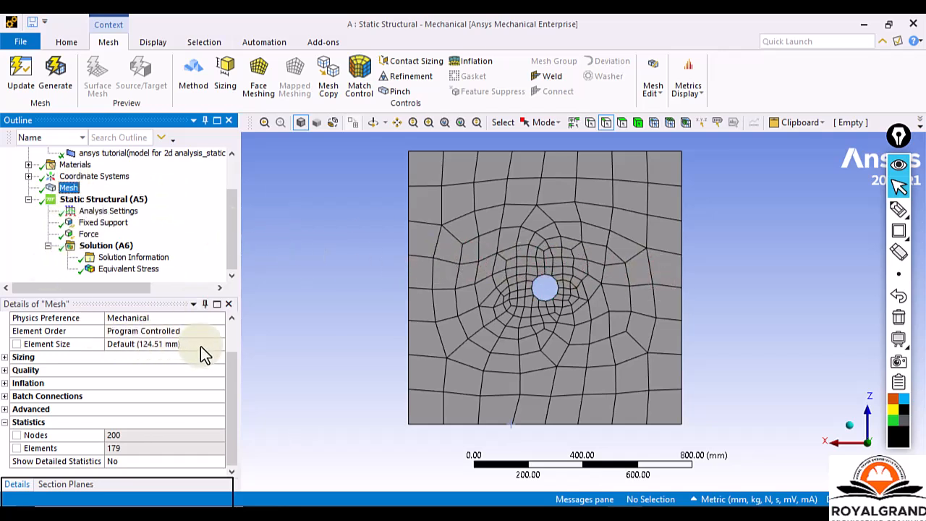
{"action": "right_click", "coordinate": [64, 188]}
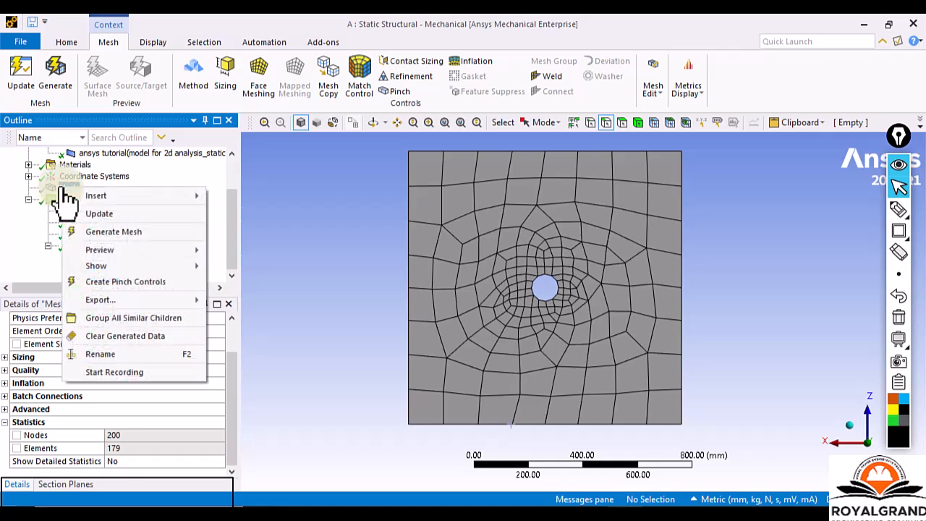
{"action": "left_click", "coordinate": [113, 337]}
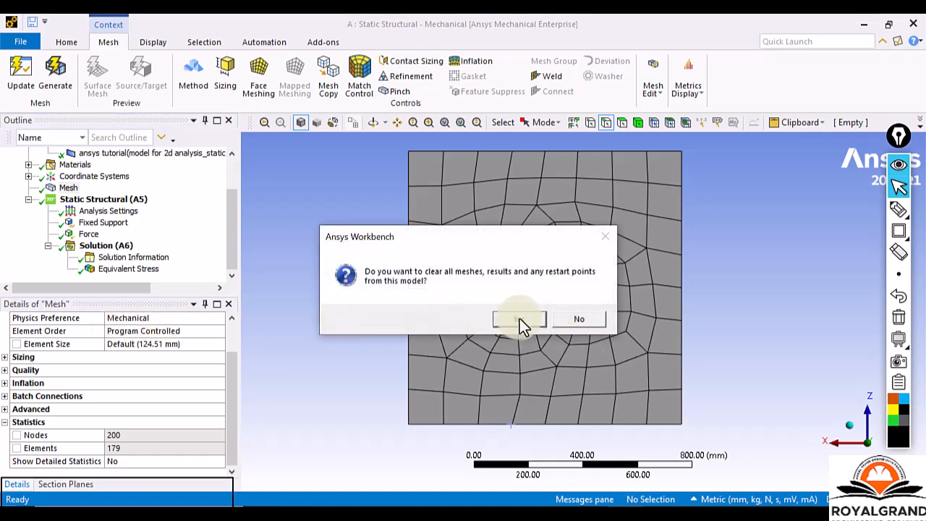
{"action": "left_click", "coordinate": [519, 318]}
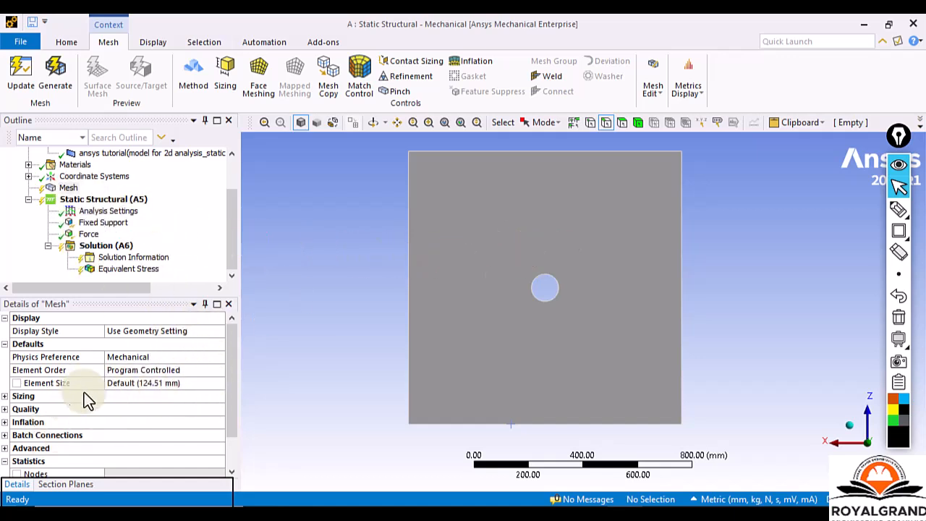
Set the mesh Element Size to 20 mm and generate the mesh again.
{"action": "left_click", "coordinate": [187, 386]}
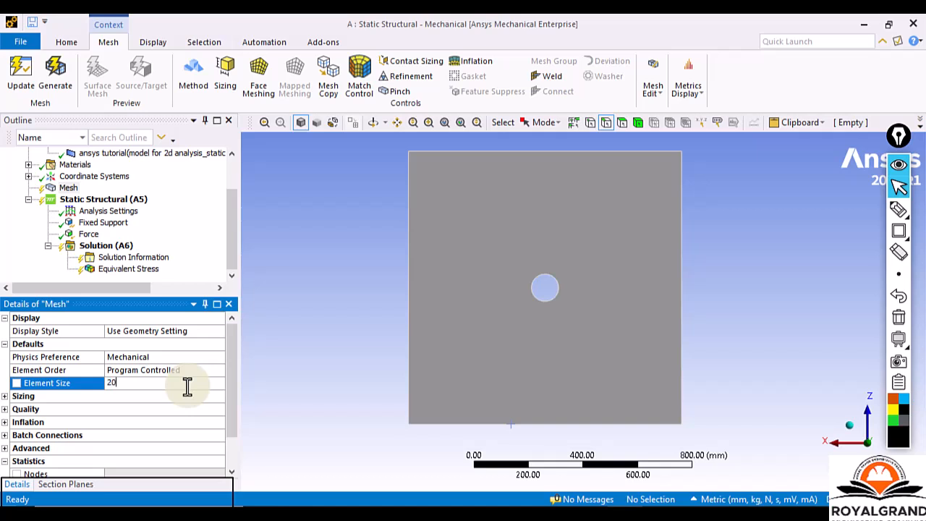
{"action": "key", "text": "Return"}
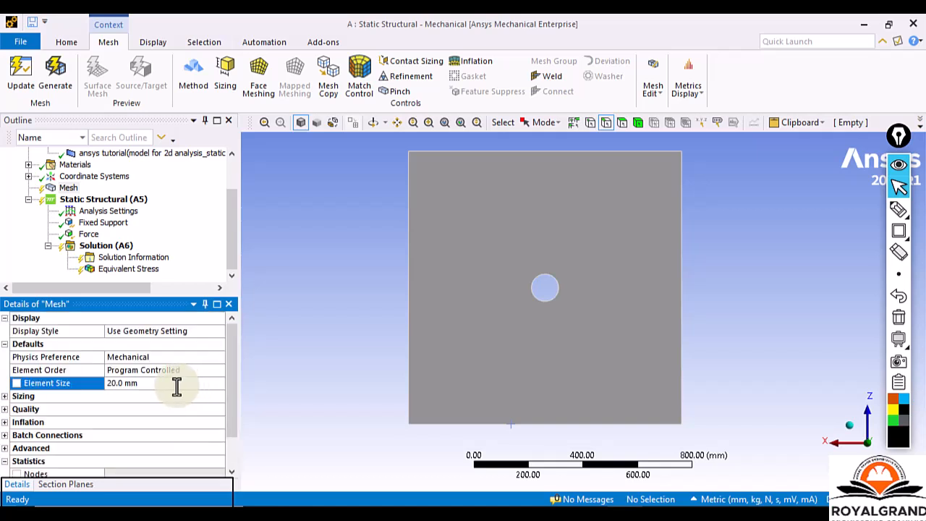
{"action": "left_click_drag", "start_coordinate": [233, 354], "coordinate": [232, 387]}
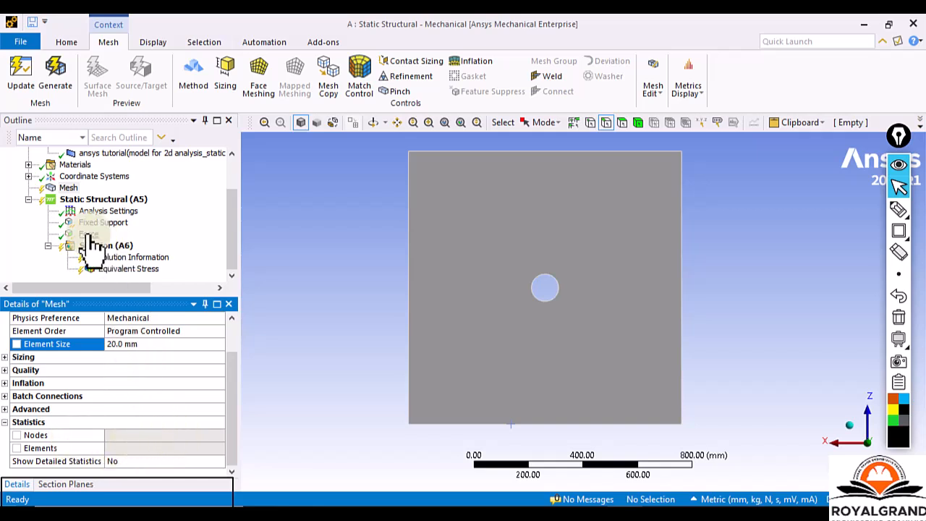
{"action": "right_click", "coordinate": [63, 190]}
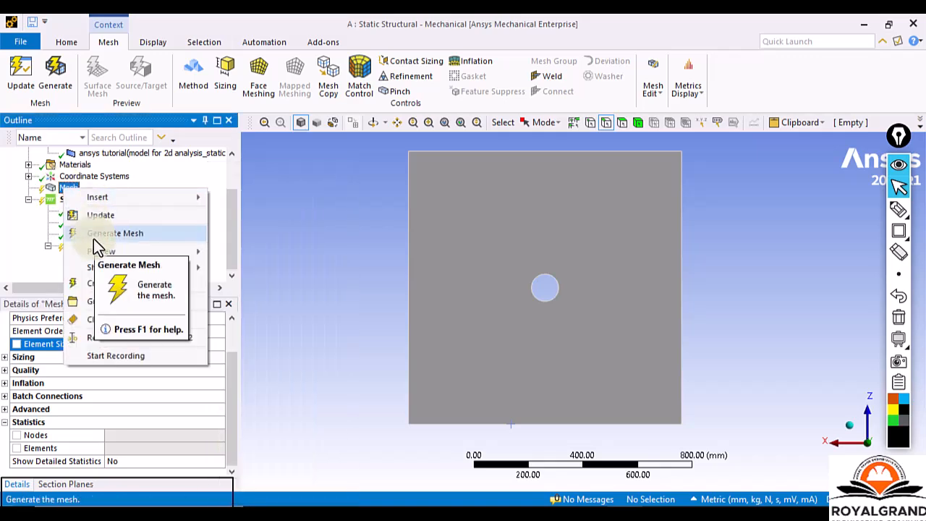
{"action": "left_click", "coordinate": [95, 235]}
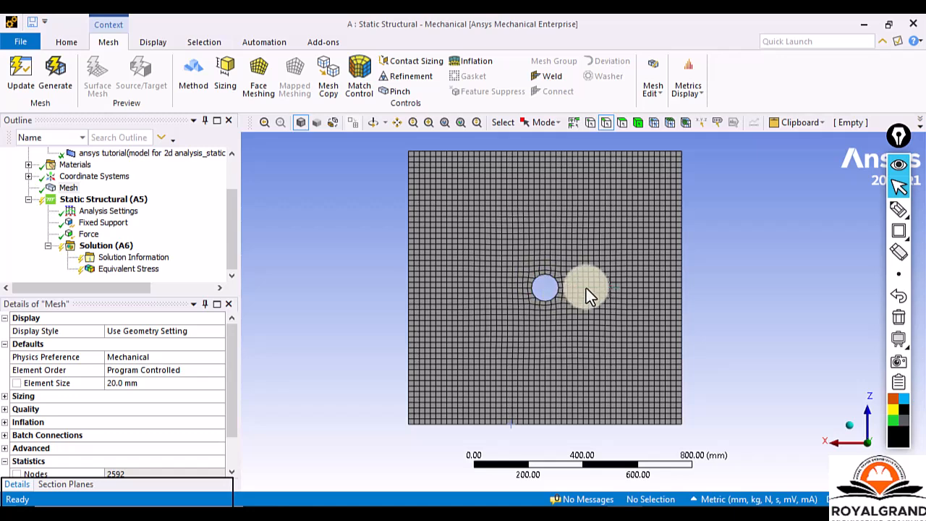
Examine the regenerated mesh around the hole and its node and element statistics.
{"action": "scroll", "coordinate": [586, 290], "scroll_direction": "up", "scroll_amount": 2}
{"action": "scroll", "coordinate": [586, 290], "scroll_direction": "down", "scroll_amount": 1}
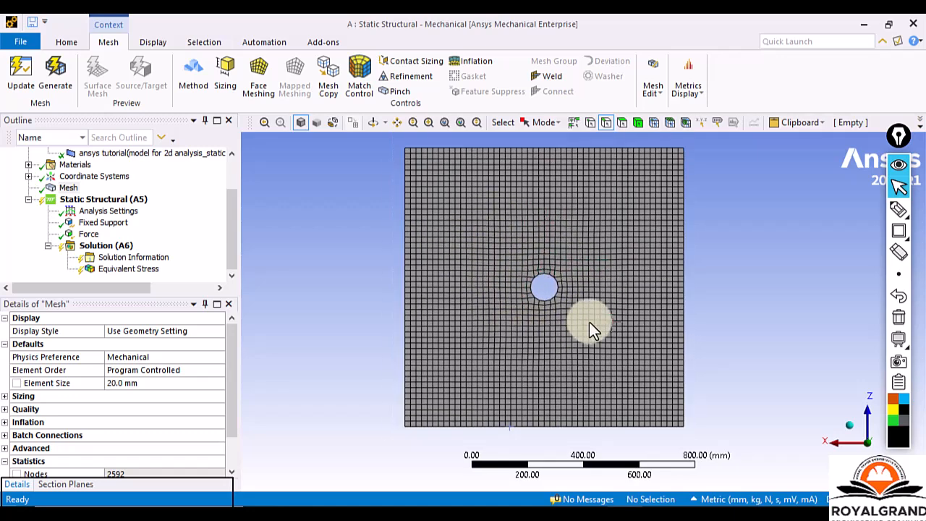
{"action": "scroll", "coordinate": [233, 374], "scroll_direction": "down", "scroll_amount": 1}
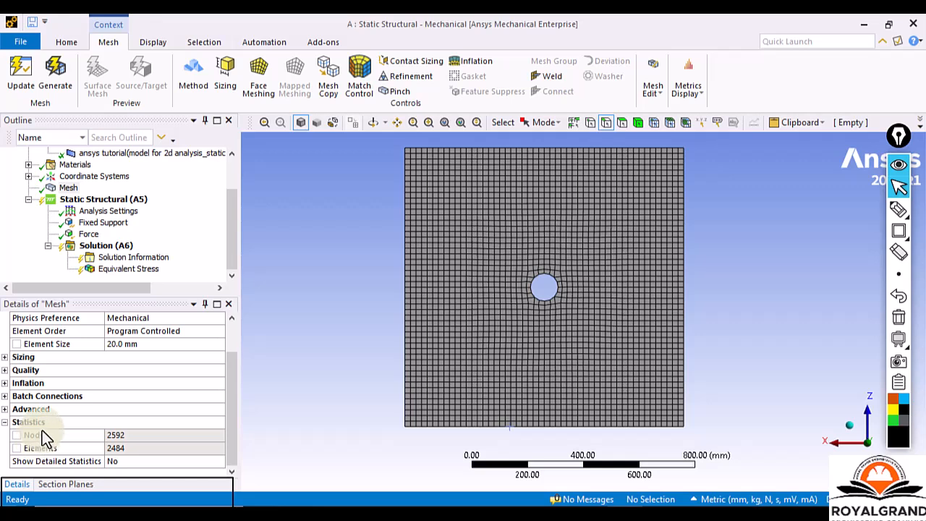
{"action": "scroll", "coordinate": [126, 372], "scroll_direction": "up", "scroll_amount": 1}
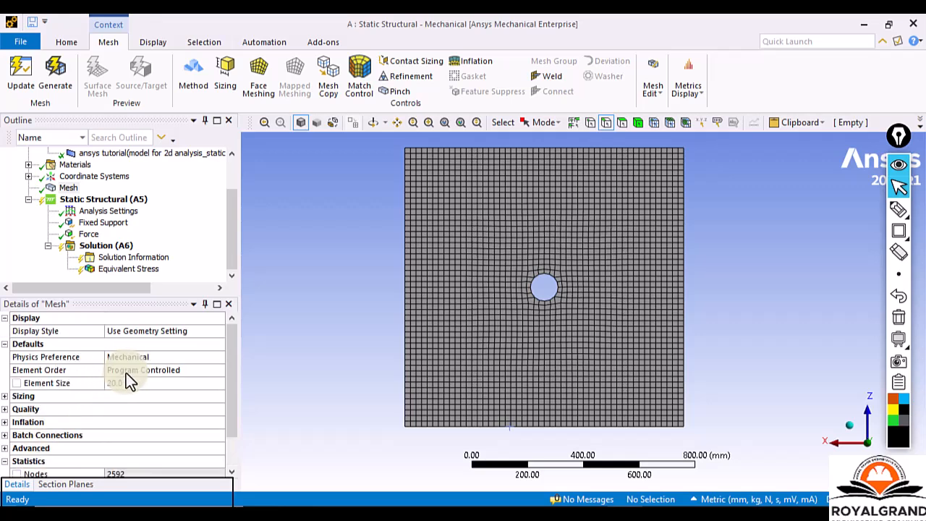
Try to generate the mesh with a 15 mm Element Size, and stop the meshing process while it is running.
{"action": "right_click", "coordinate": [68, 190]}
{"action": "left_click", "coordinate": [170, 176]}
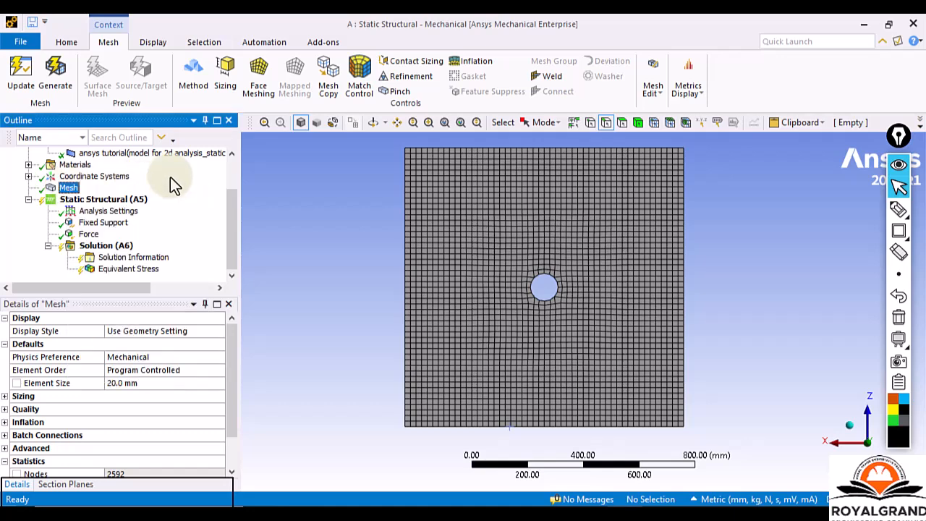
{"action": "left_click", "coordinate": [148, 383]}
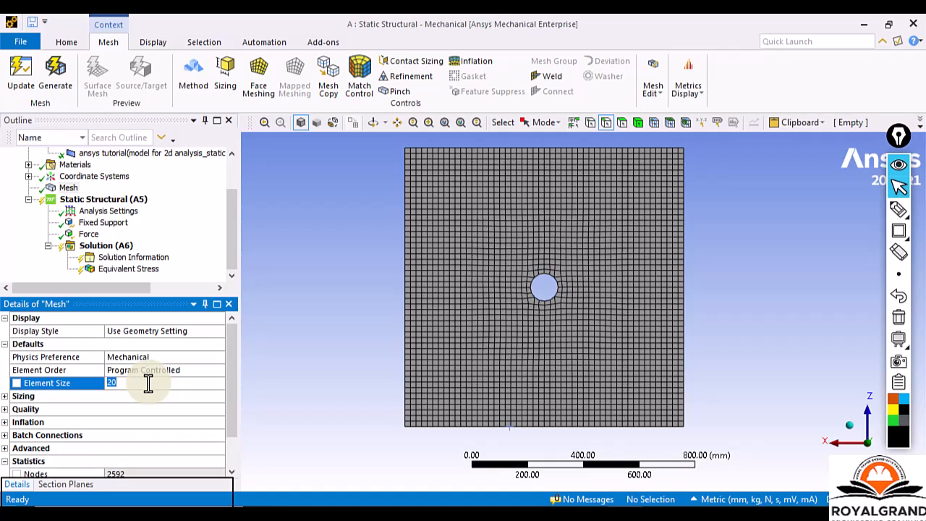
{"action": "type", "text": "15"}
{"action": "key", "text": "Return"}
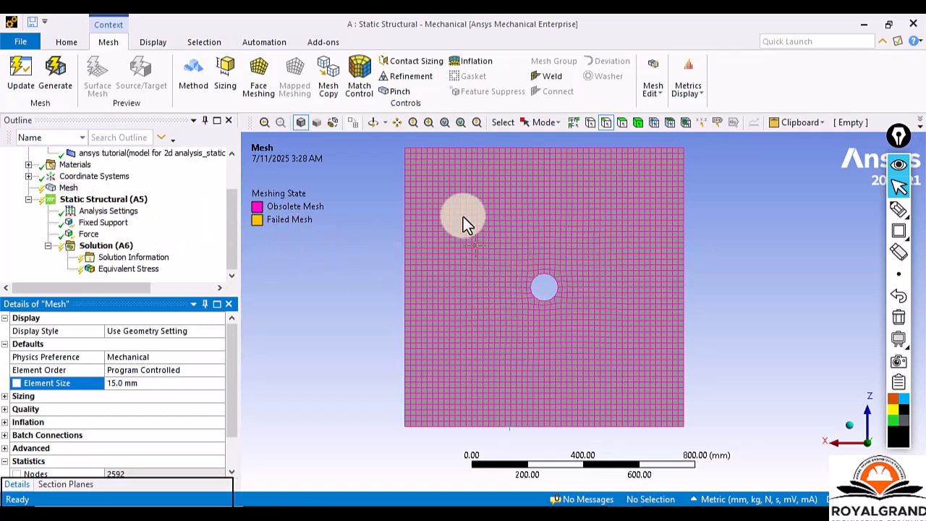
{"action": "left_click", "coordinate": [69, 188]}
{"action": "right_click", "coordinate": [71, 191]}
{"action": "left_click", "coordinate": [94, 228]}
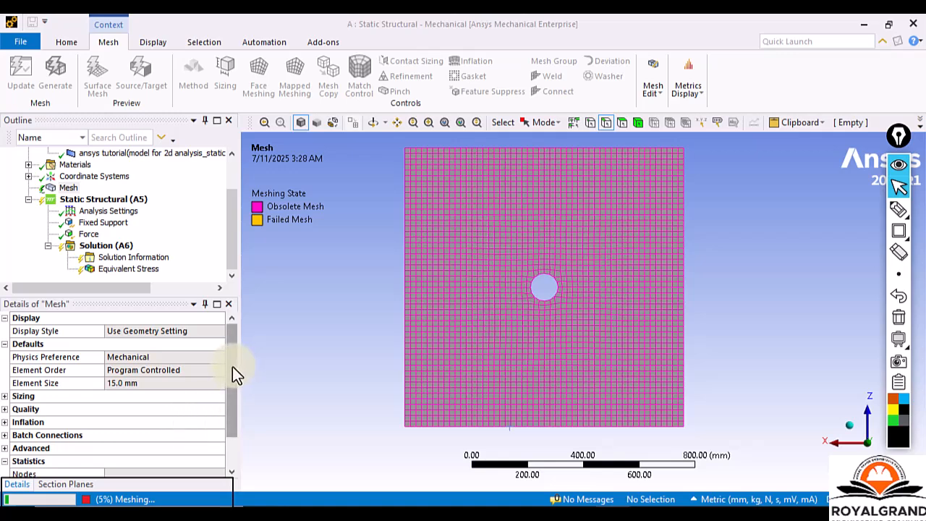
{"action": "left_click_drag", "start_coordinate": [231, 368], "coordinate": [230, 395]}
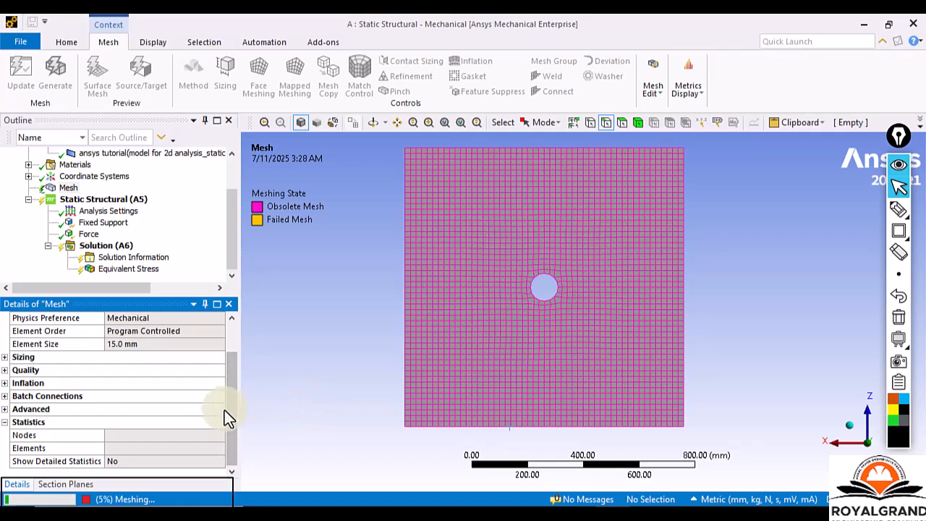
{"action": "left_click_drag", "start_coordinate": [233, 411], "coordinate": [206, 408]}
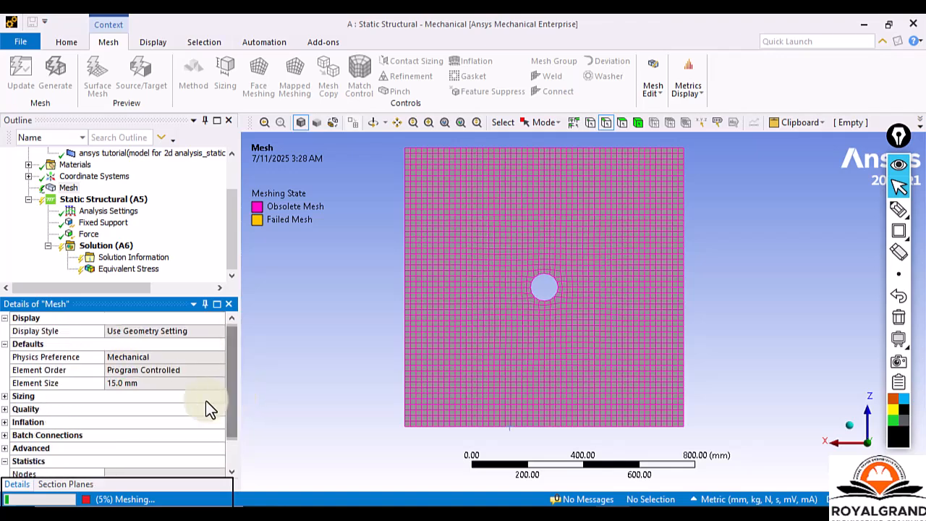
{"action": "left_click", "coordinate": [85, 499]}
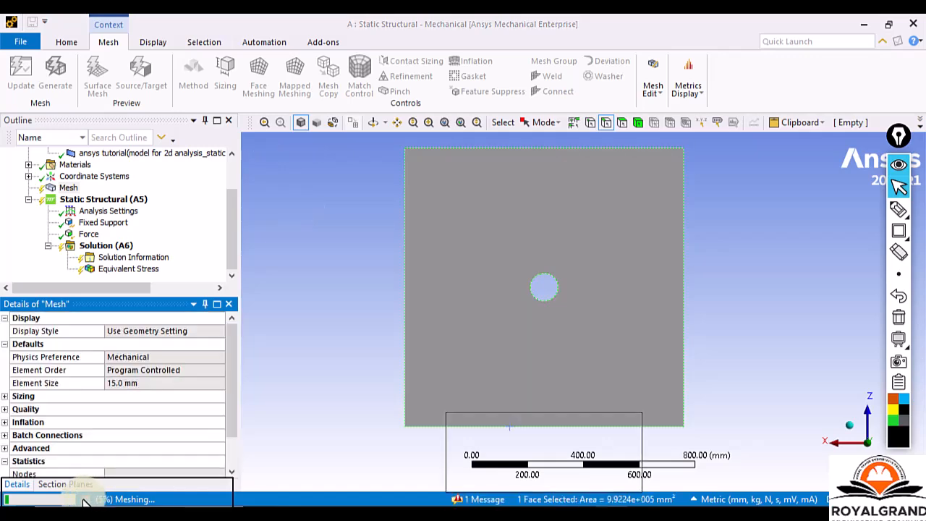
Set the mesh Element Size to 25 mm and generate the plate's mesh.
{"action": "left_click", "coordinate": [153, 384]}
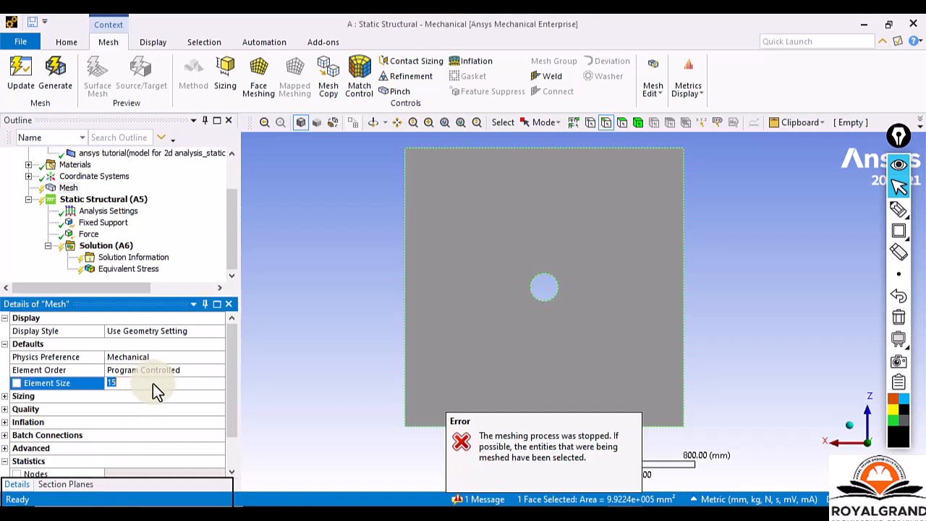
{"action": "type", "text": "25"}
{"action": "key", "text": "Return"}
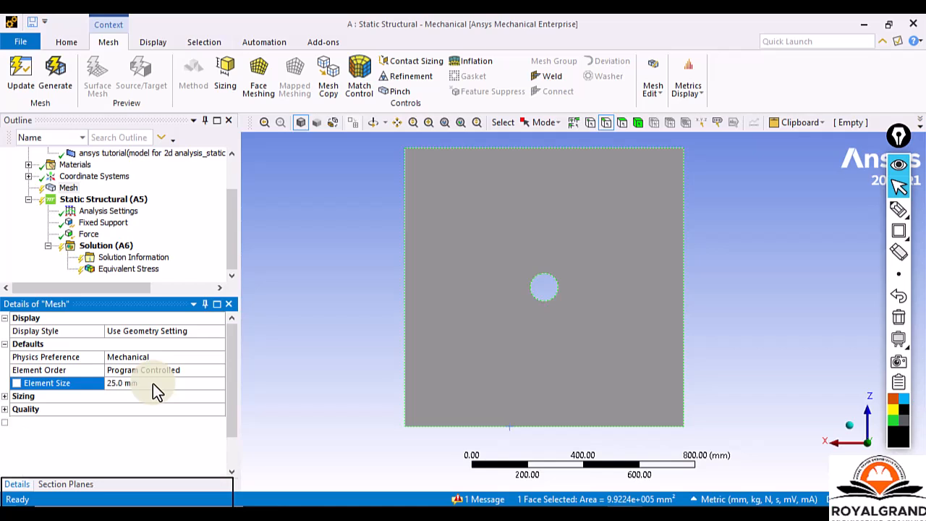
{"action": "right_click", "coordinate": [68, 189]}
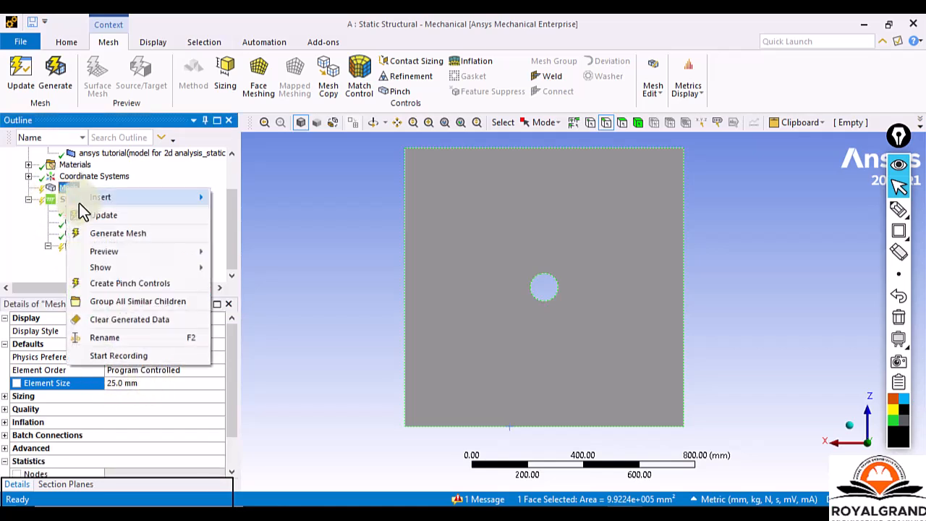
{"action": "left_click", "coordinate": [107, 235]}
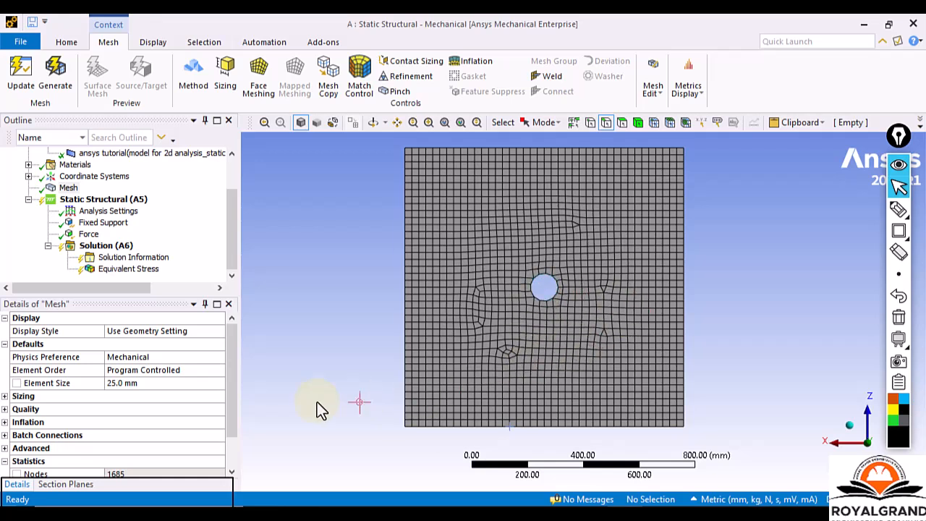
Set the mesh Element Size back to 20 mm and regenerate the mesh, checking its node and element statistics.
{"action": "left_click", "coordinate": [155, 382]}
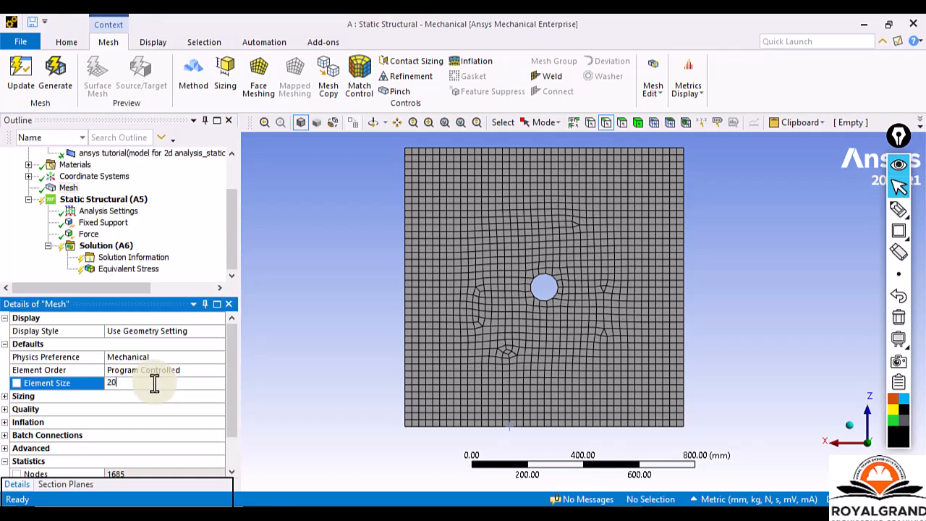
{"action": "type", "text": "20"}
{"action": "key", "text": "Return"}
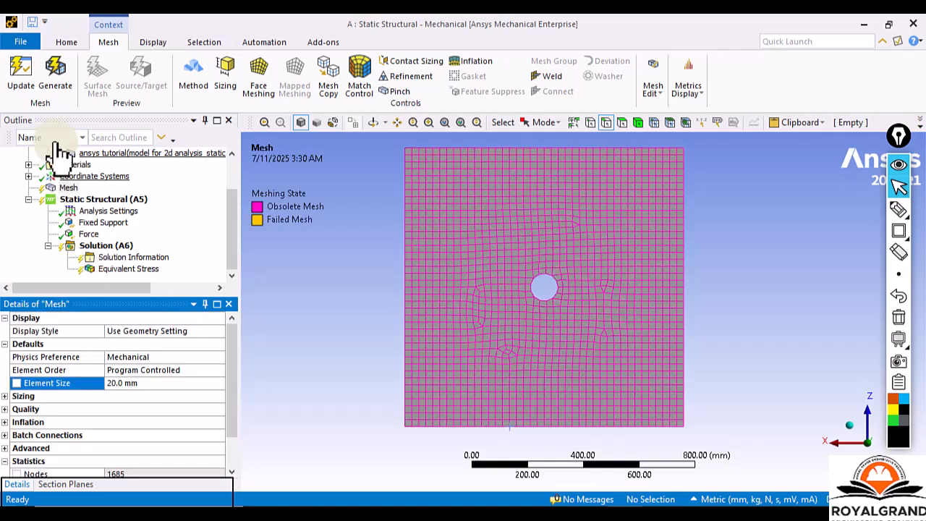
{"action": "left_click", "coordinate": [70, 188]}
{"action": "right_click", "coordinate": [72, 190]}
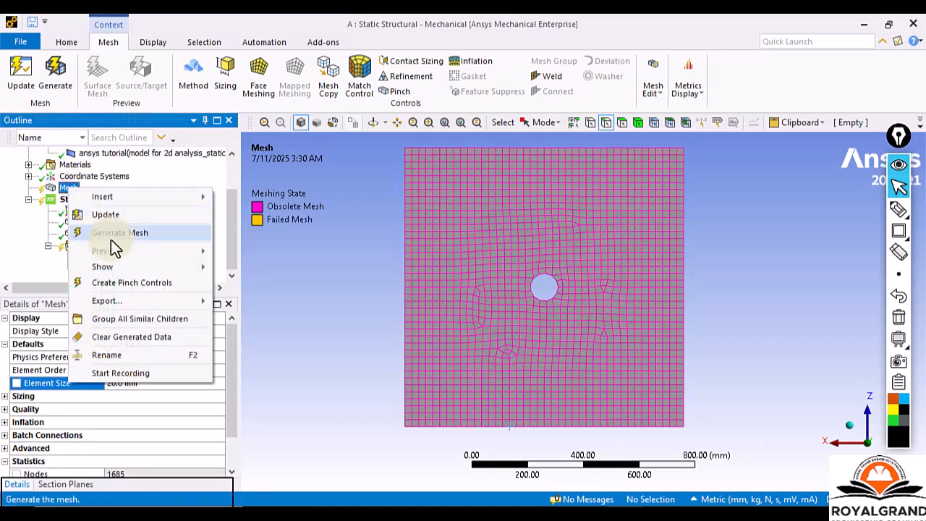
{"action": "left_click", "coordinate": [112, 240]}
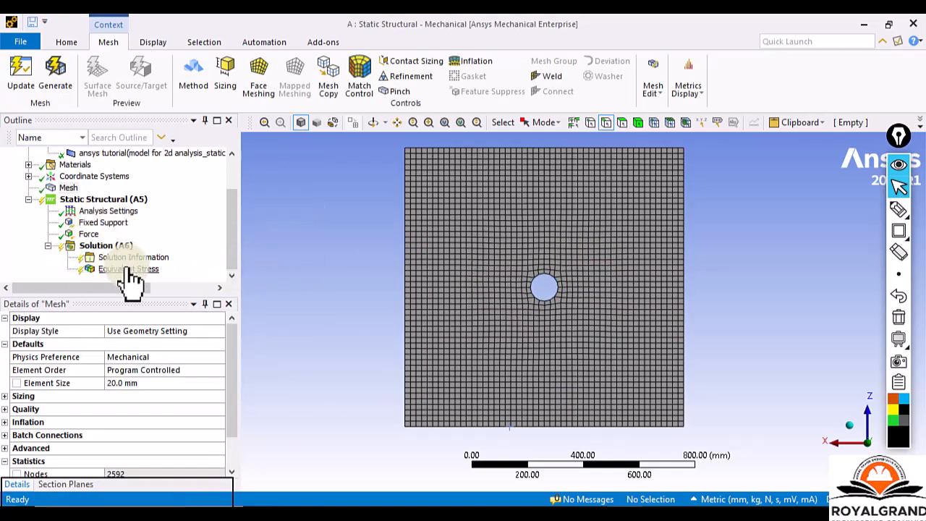
{"action": "scroll", "coordinate": [235, 368], "scroll_direction": "down", "scroll_amount": 2}
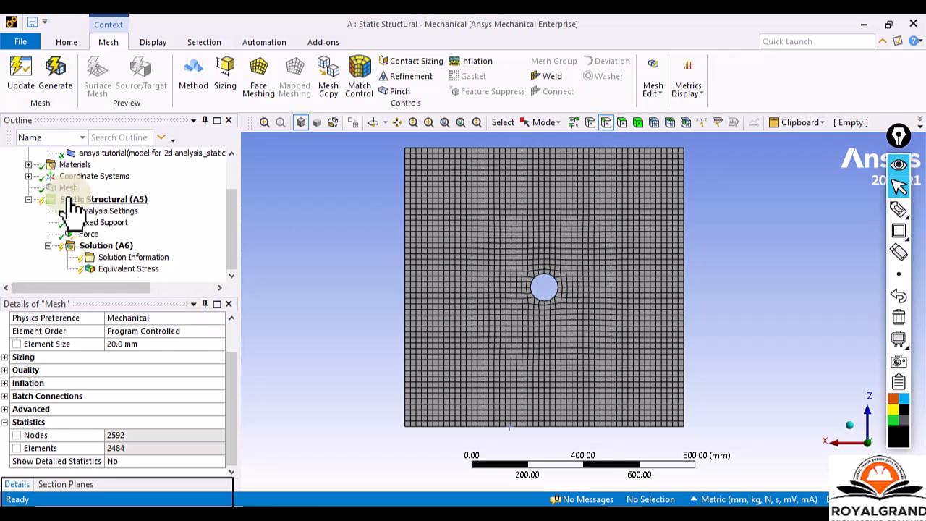
Solve the static structural analysis again using the regenerated mesh.
{"action": "right_click", "coordinate": [108, 239]}
{"action": "right_click", "coordinate": [99, 246]}
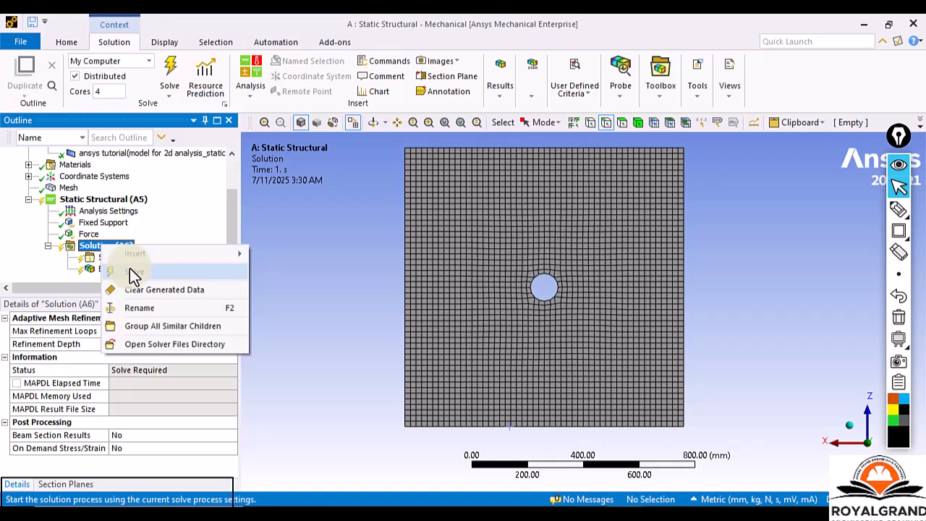
{"action": "left_click", "coordinate": [170, 70]}
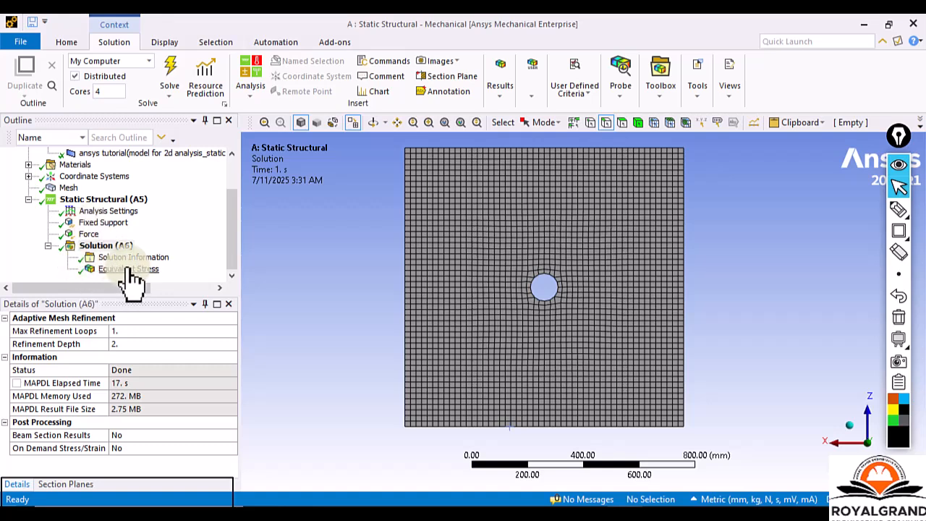
Display the updated Equivalent Stress plot and examine the maximum and minimum stress locations around the hole.
{"action": "left_click", "coordinate": [128, 269]}
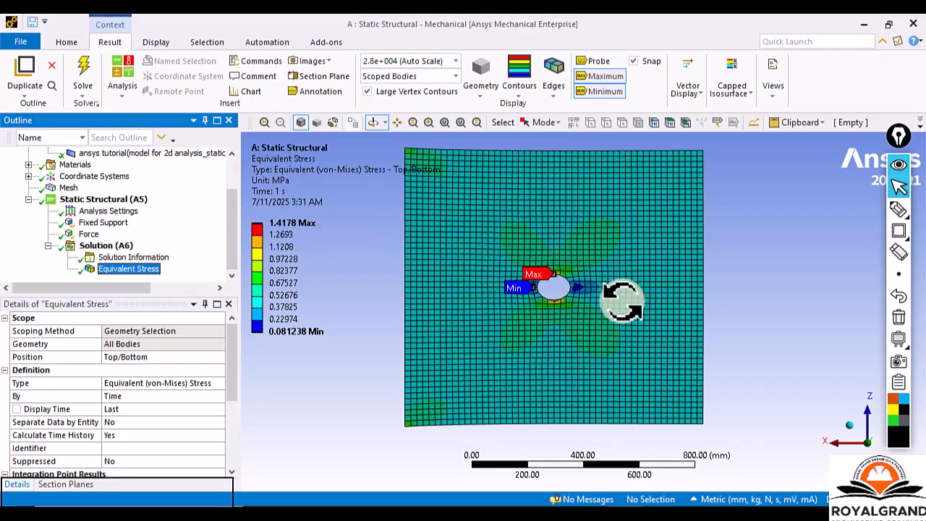
{"action": "scroll", "coordinate": [566, 285], "scroll_direction": "up", "scroll_amount": 2}
{"action": "scroll", "coordinate": [564, 277], "scroll_direction": "up", "scroll_amount": 1}
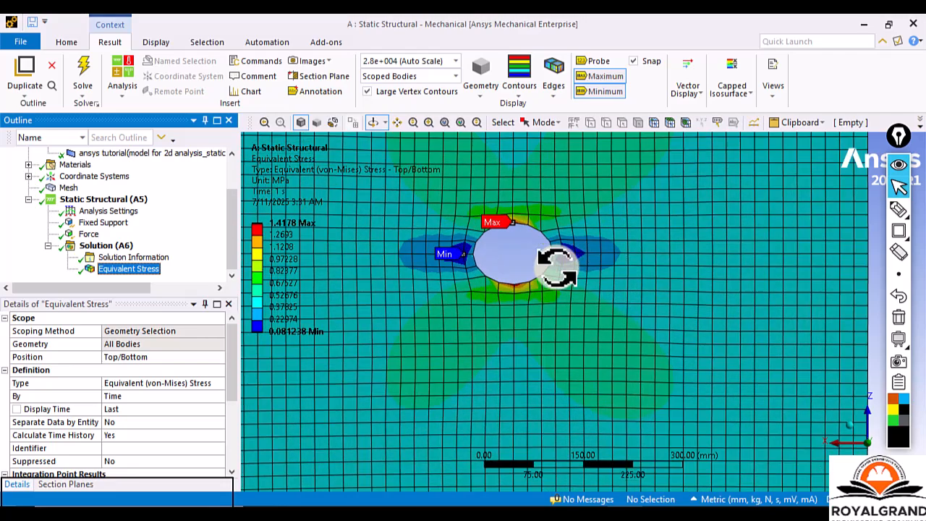
{"action": "scroll", "coordinate": [567, 277], "scroll_direction": "up", "scroll_amount": 1}
{"action": "scroll", "coordinate": [565, 274], "scroll_direction": "up", "scroll_amount": 1}
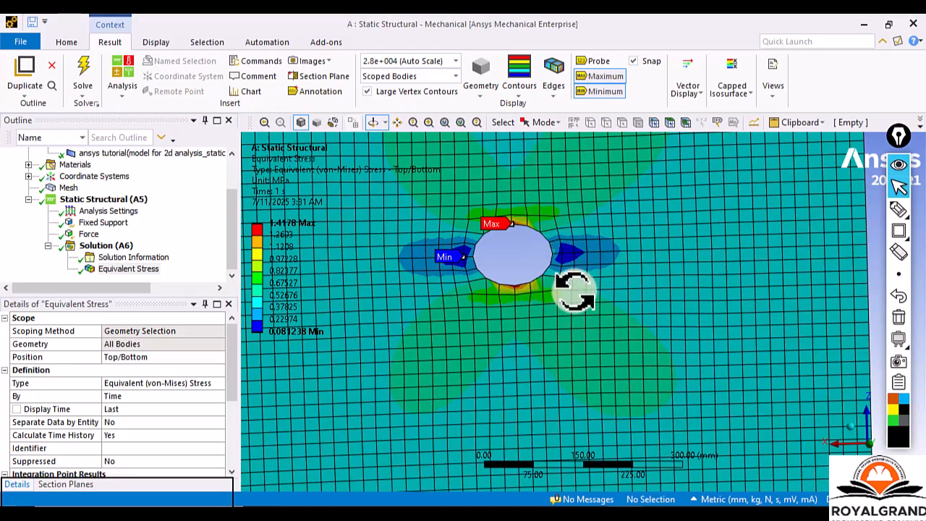
{"action": "mouse_move", "coordinate": [560, 310]}
{"action": "left_mouse_down"}
{"action": "mouse_move", "coordinate": [572, 279]}
{"action": "mouse_move", "coordinate": [555, 321]}
{"action": "mouse_move", "coordinate": [576, 308]}
{"action": "mouse_move", "coordinate": [566, 310]}
{"action": "left_mouse_up"}
{"action": "scroll", "coordinate": [561, 307], "scroll_direction": "down", "scroll_amount": 4}
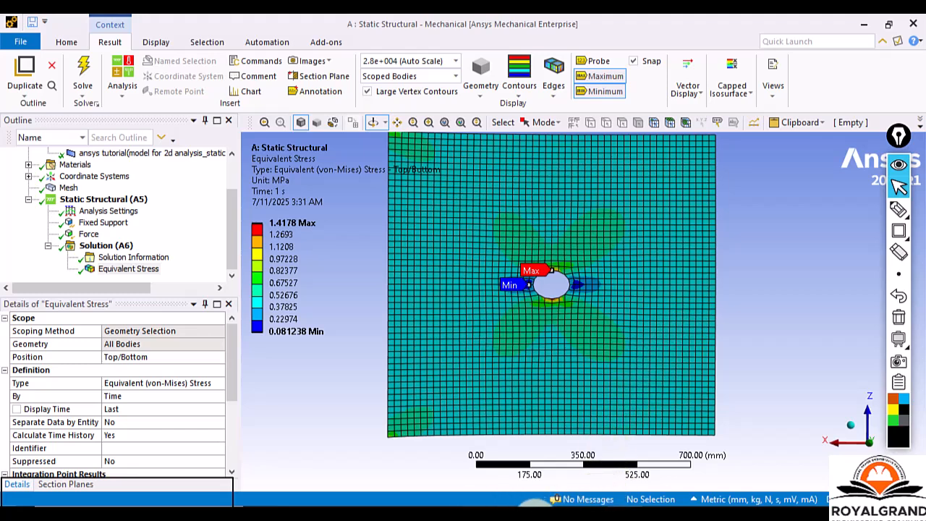
{"action": "mouse_move", "coordinate": [546, 514]}
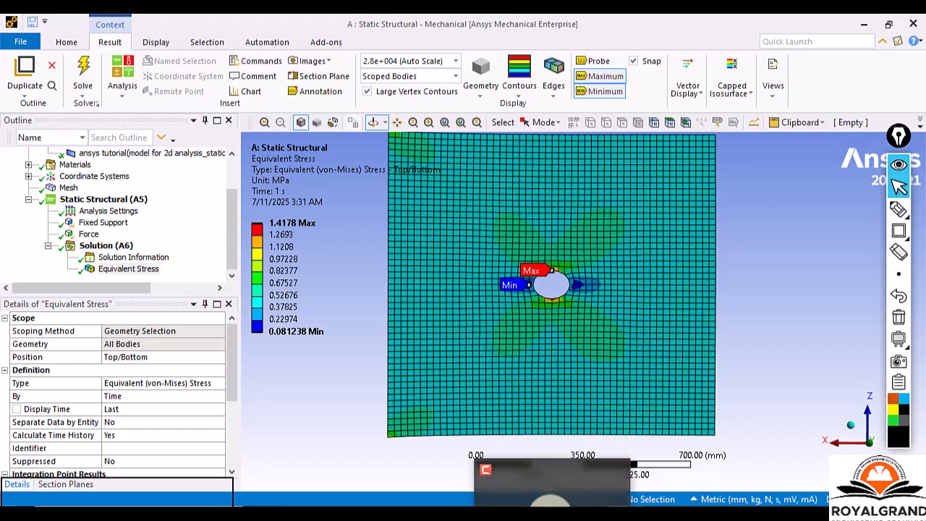